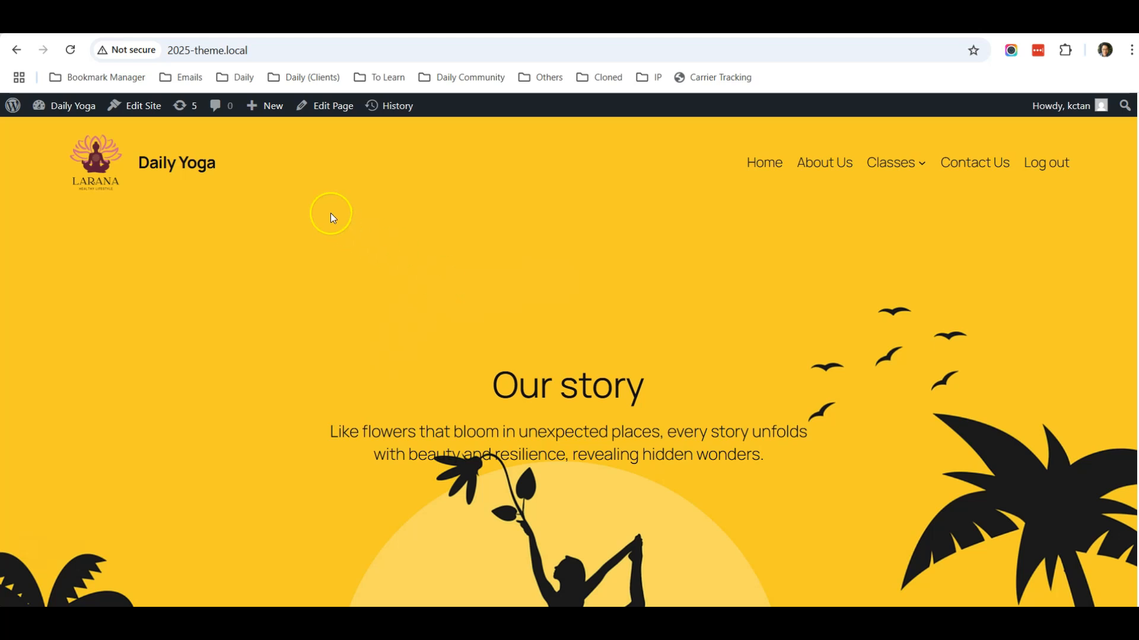
Search the plugin directory for "contact form 7" from the site's admin dashboard, and install and activate Contact Form 7.
left_click(305, 24)
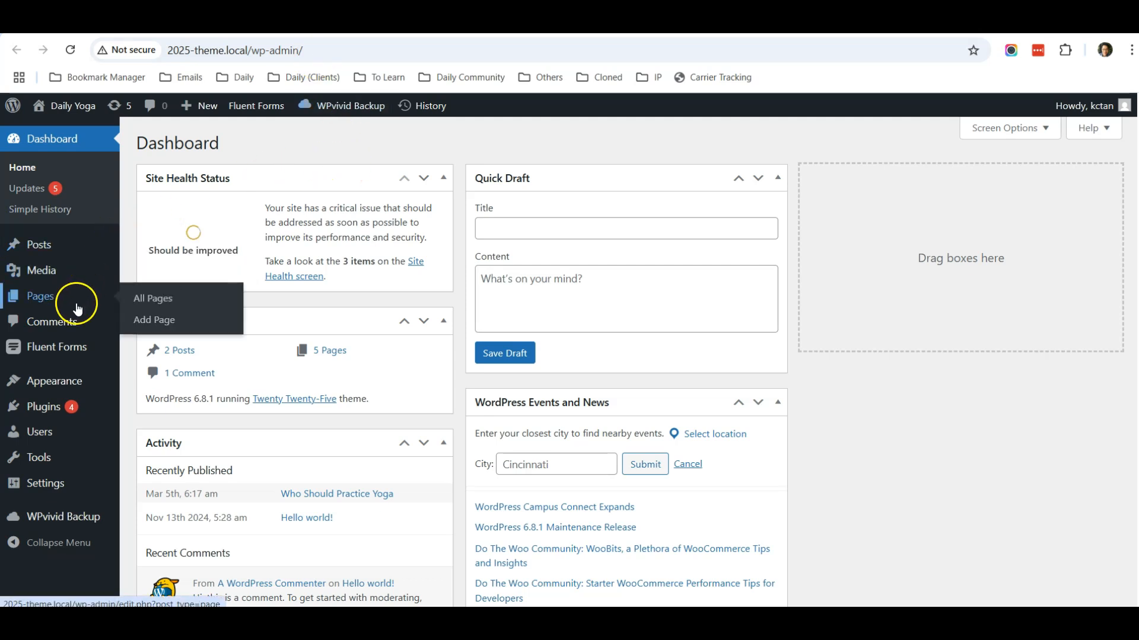
mouse_move(65, 350)
mouse_move(46, 407)
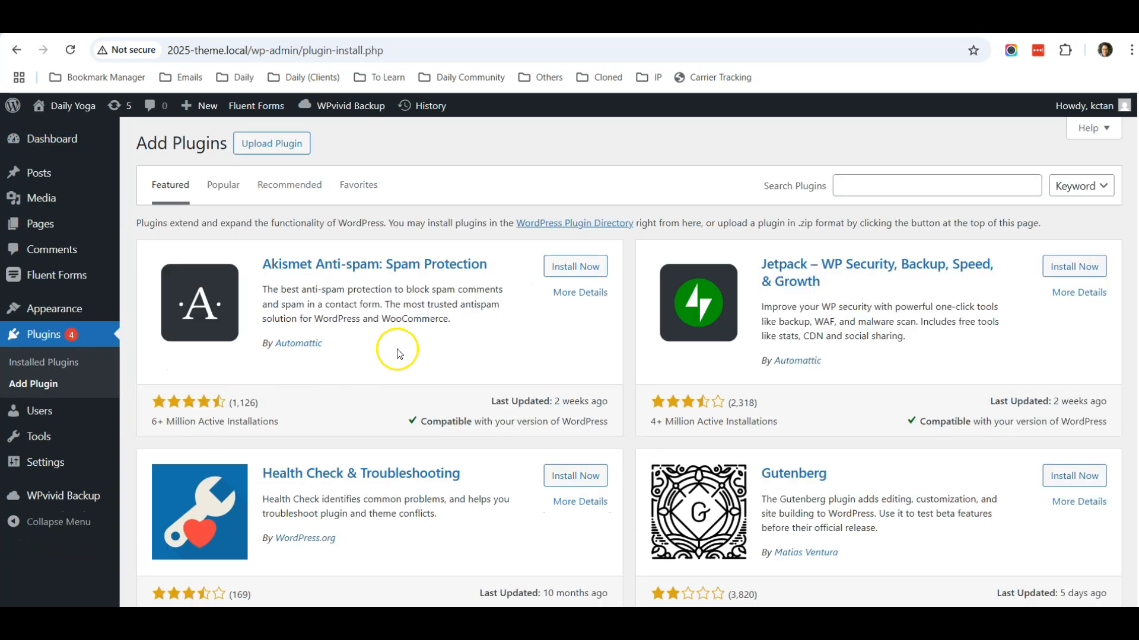
left_click(889, 184)
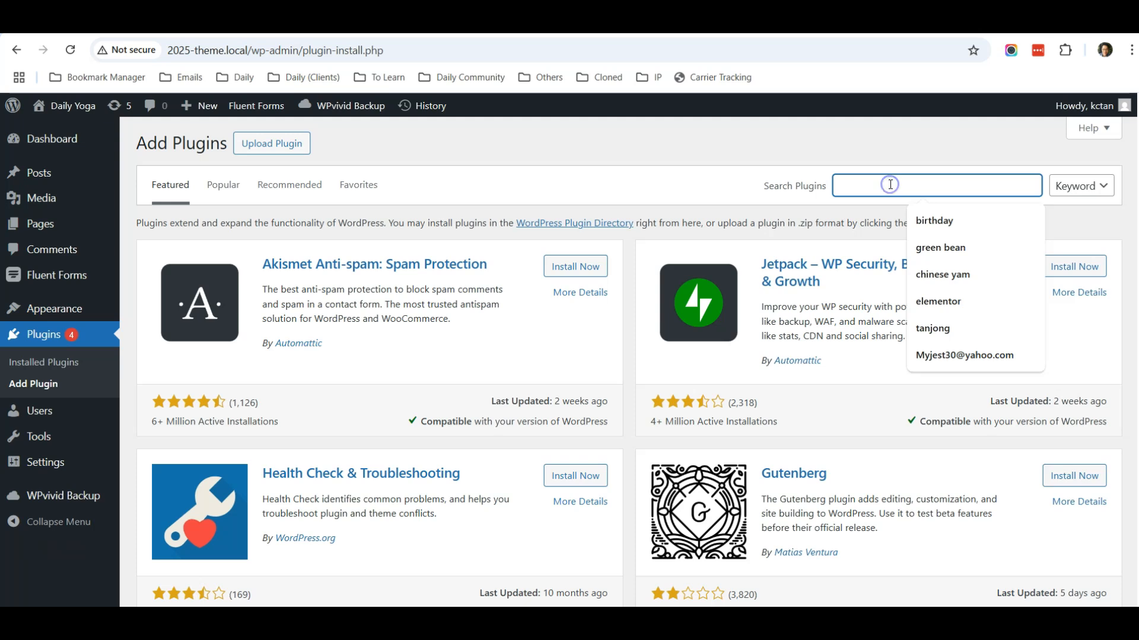
type("contact from")
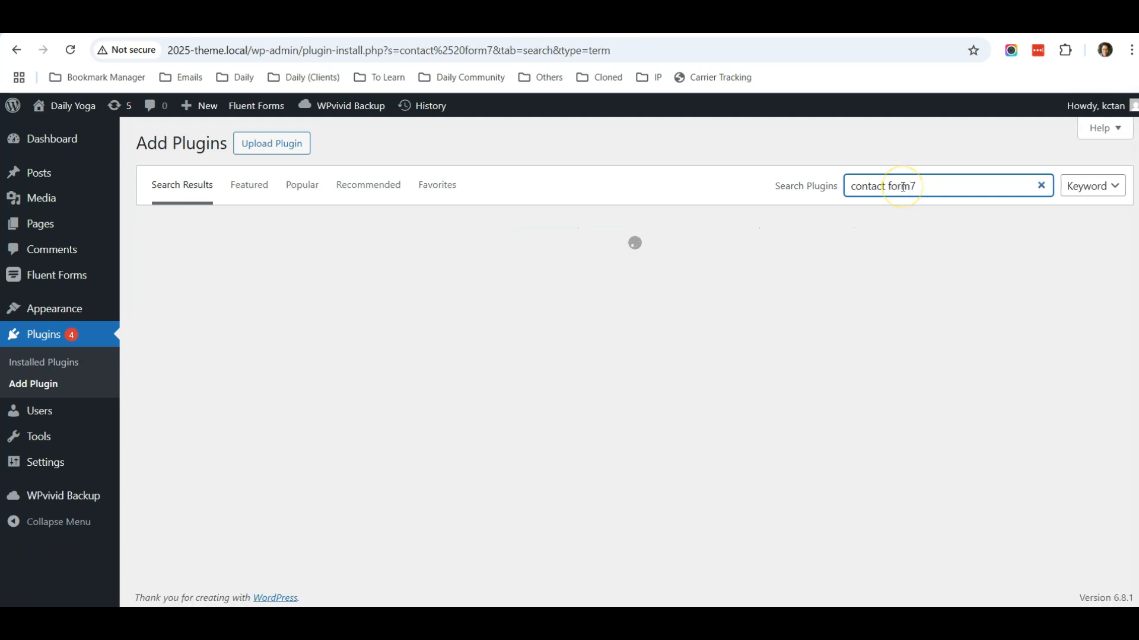
left_click(574, 271)
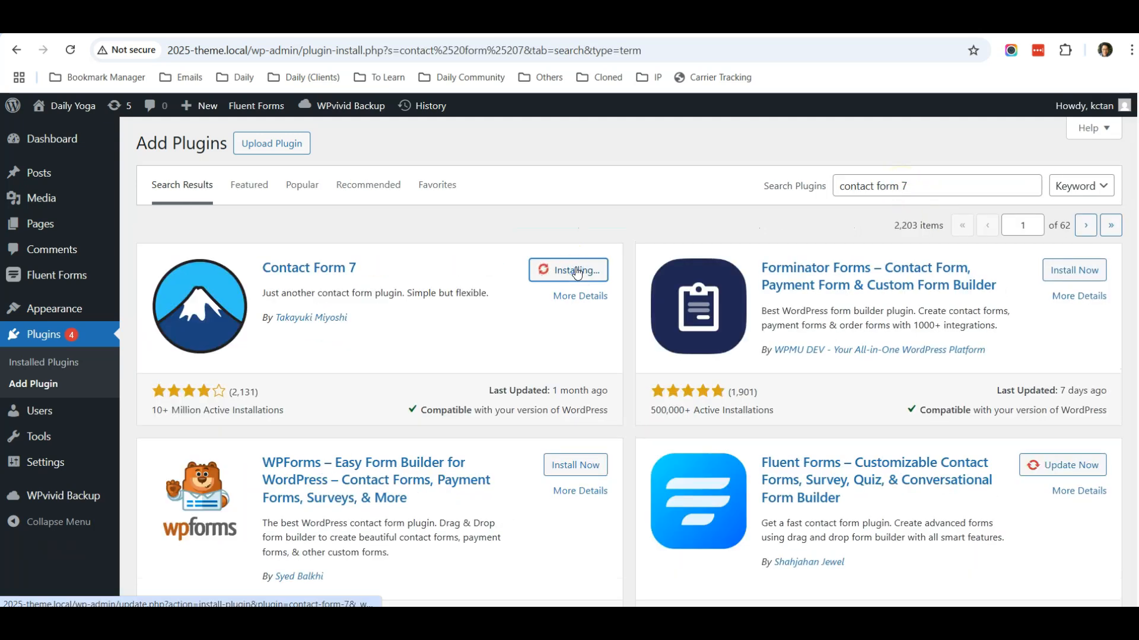
left_click(582, 272)
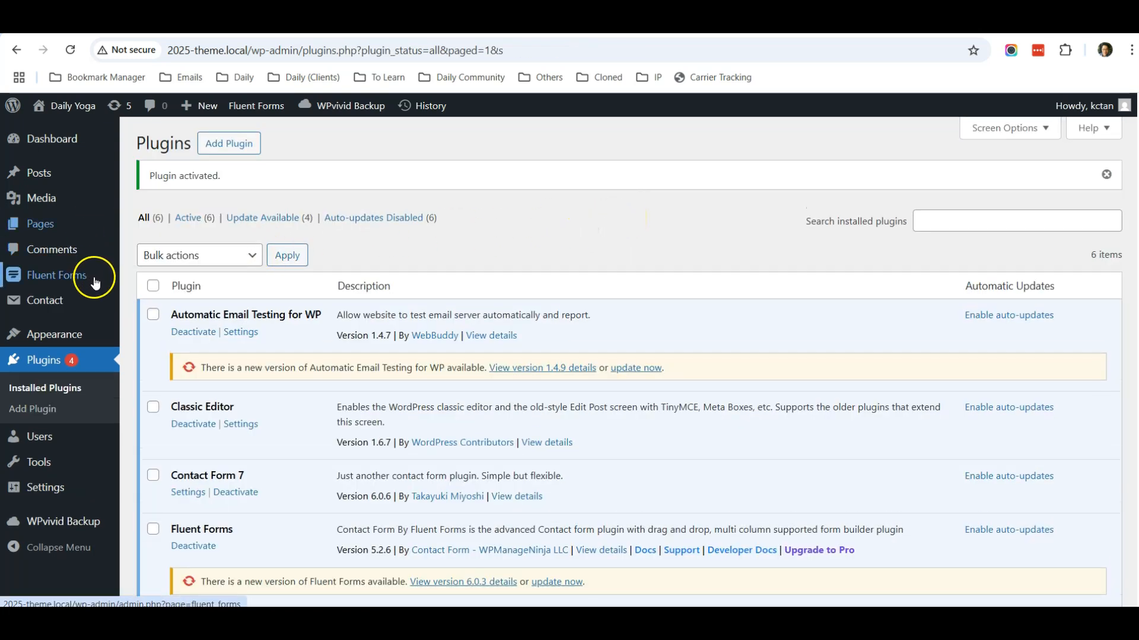
Create a new contact form in Contact Form 7 titled "Contact Us".
mouse_move(91, 305)
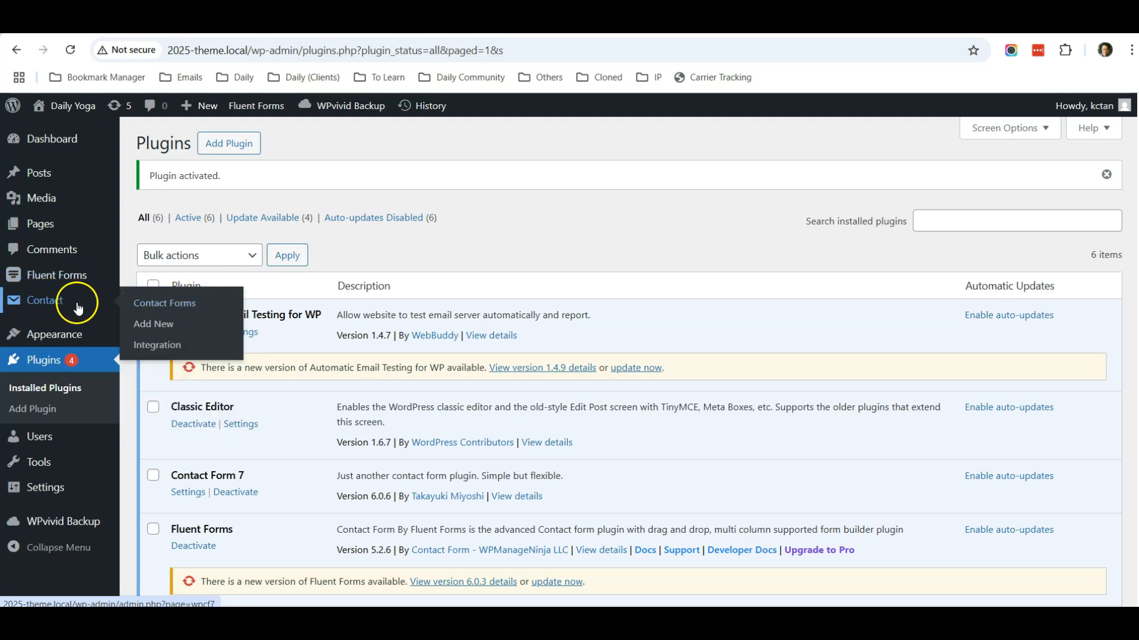
left_click(173, 306)
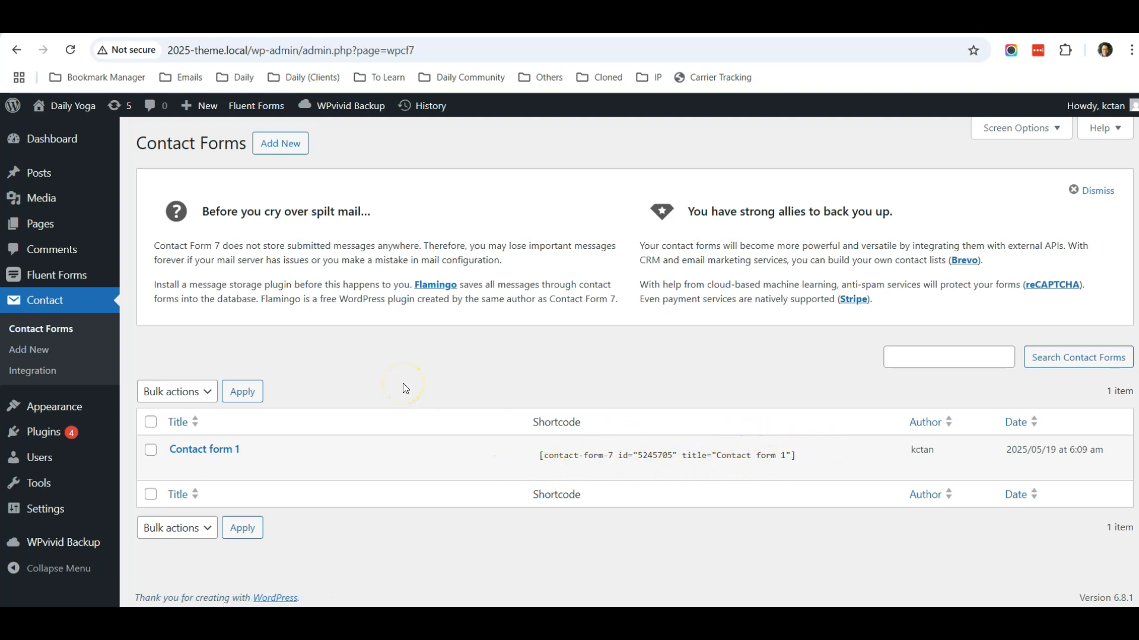
left_click(286, 148)
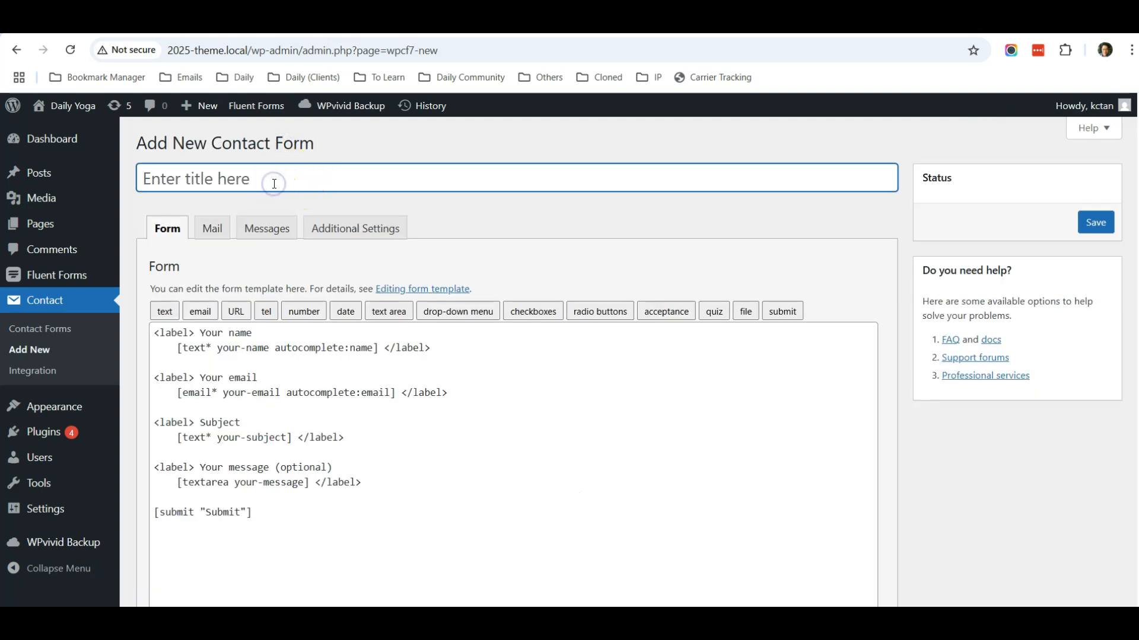
type("Contact Us")
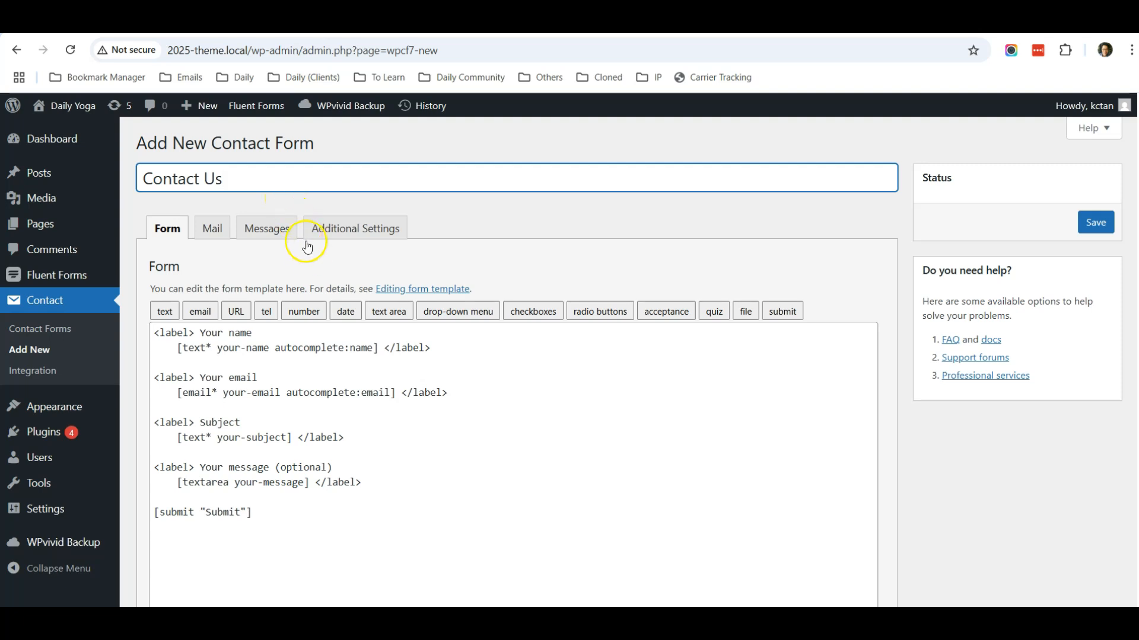
Review the new form's default field template and its mail template, particularly the To recipient.
scroll(300, 351, "down", 1)
scroll(287, 366, "up", 1)
scroll(300, 363, "down", 1)
scroll(302, 360, "down", 1)
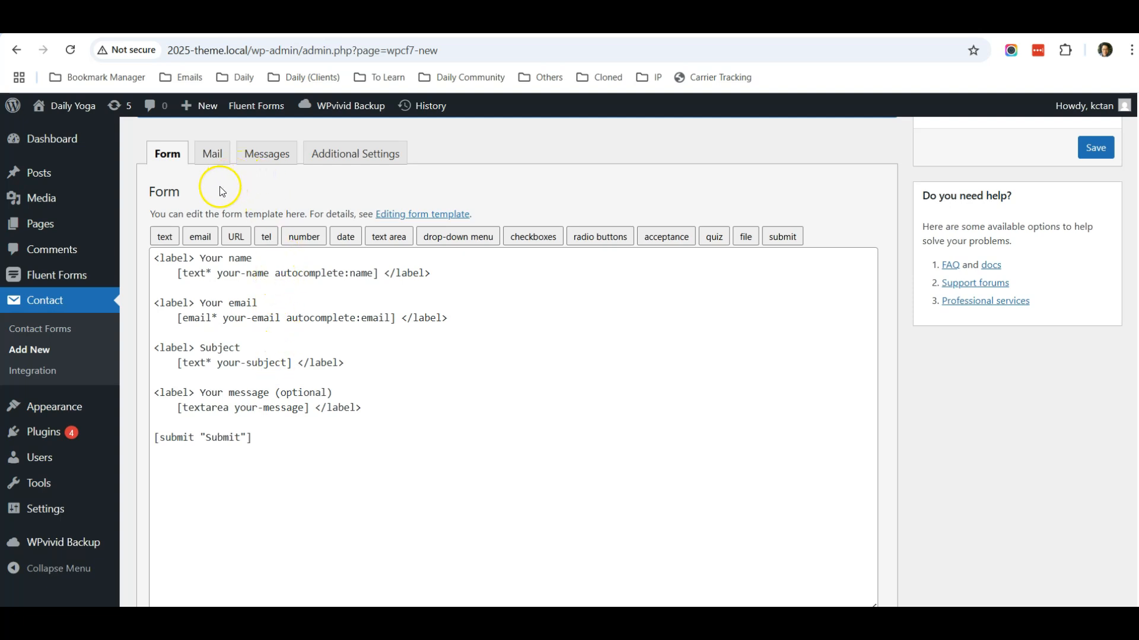
left_click(209, 162)
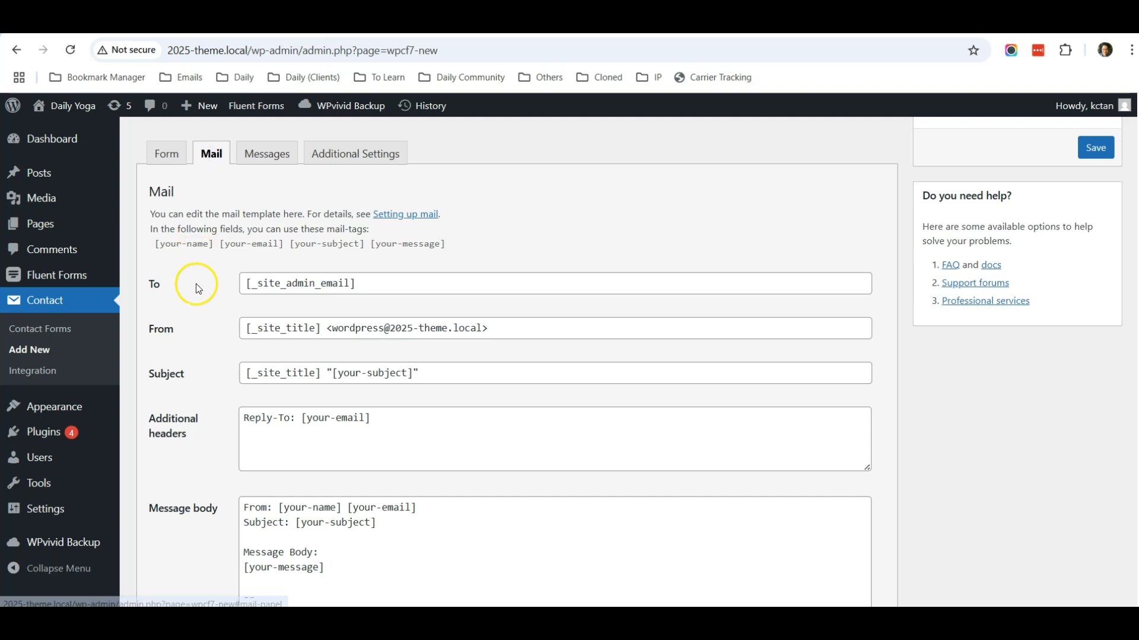
scroll(196, 279, "down", 3)
scroll(199, 290, "up", 3)
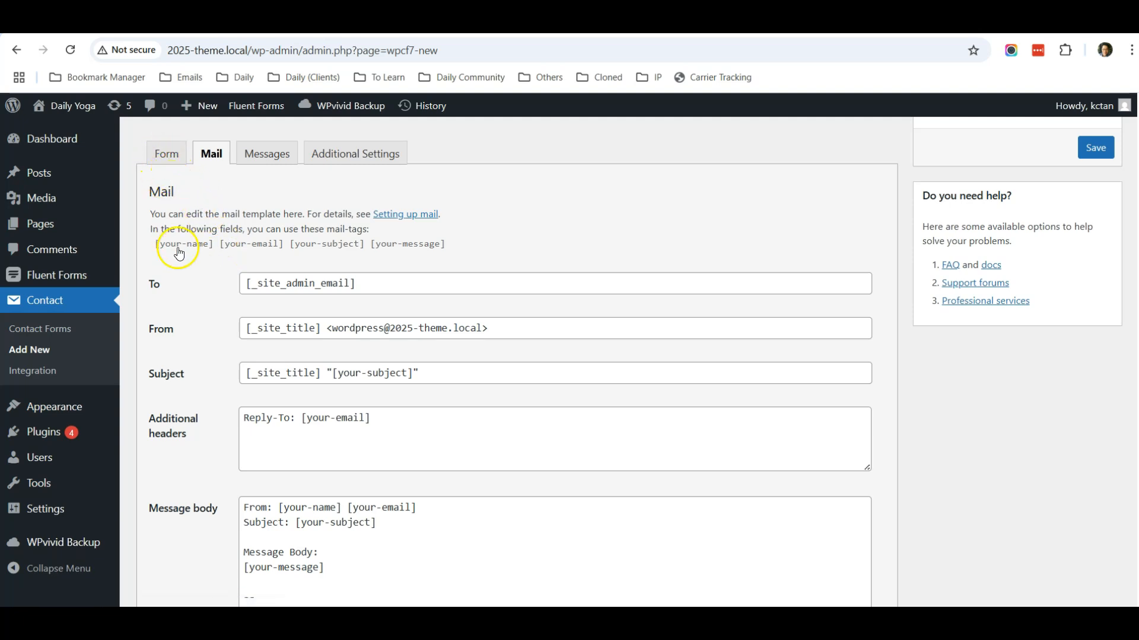
left_click(371, 286)
left_click_drag(376, 282, 236, 282)
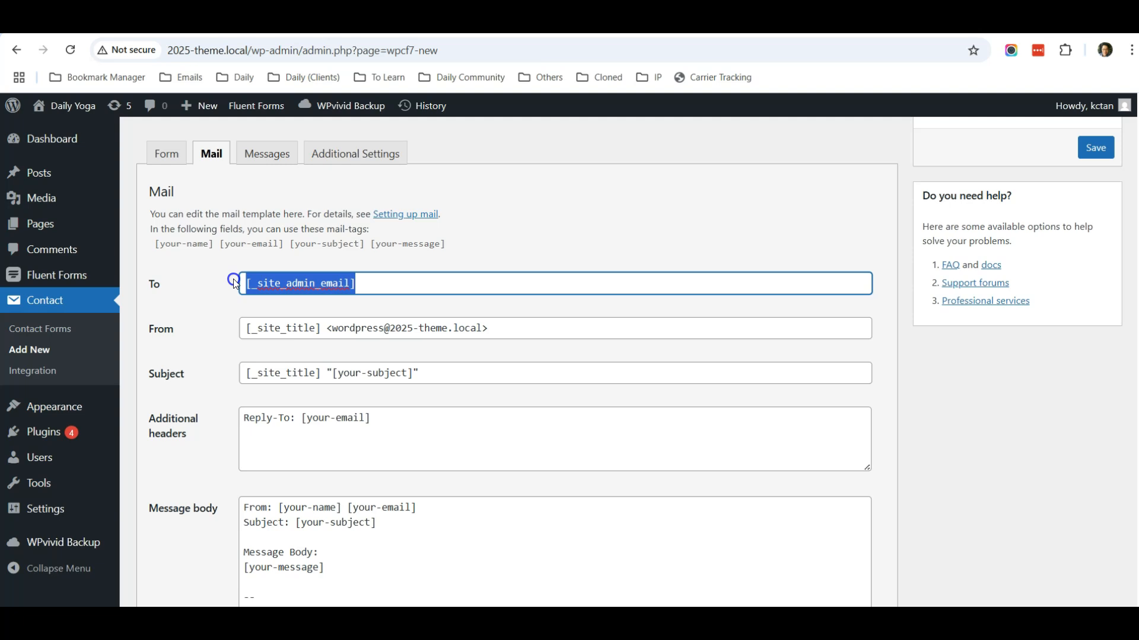
left_click(367, 286)
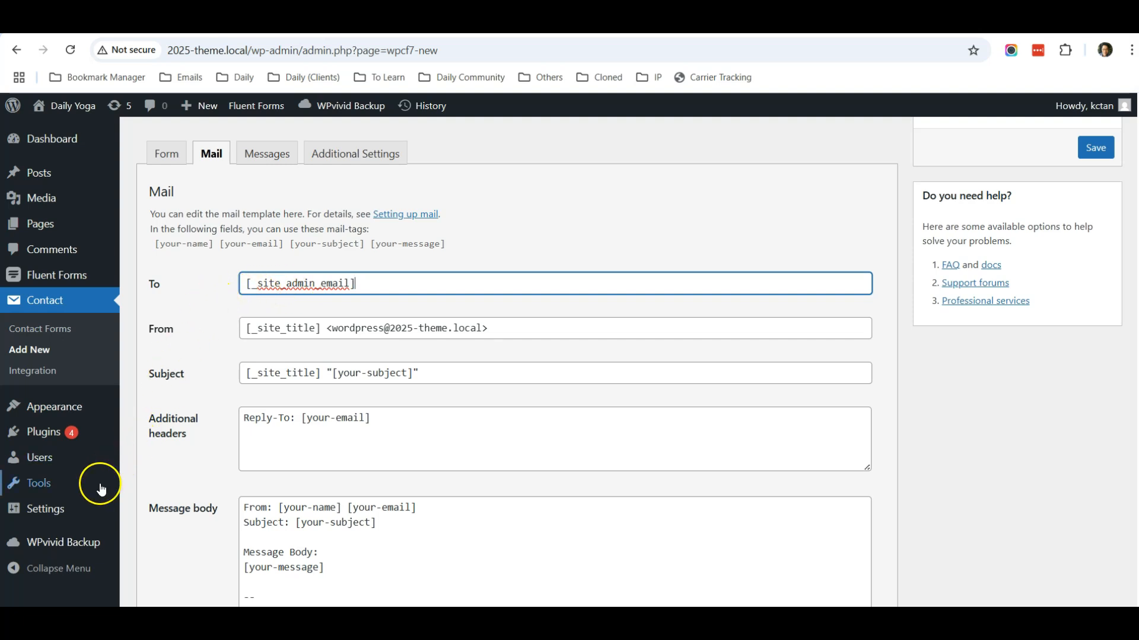
Open General Settings in a separate tab, check the Administration Email Address, and return to the form's mail recipient.
mouse_move(77, 509)
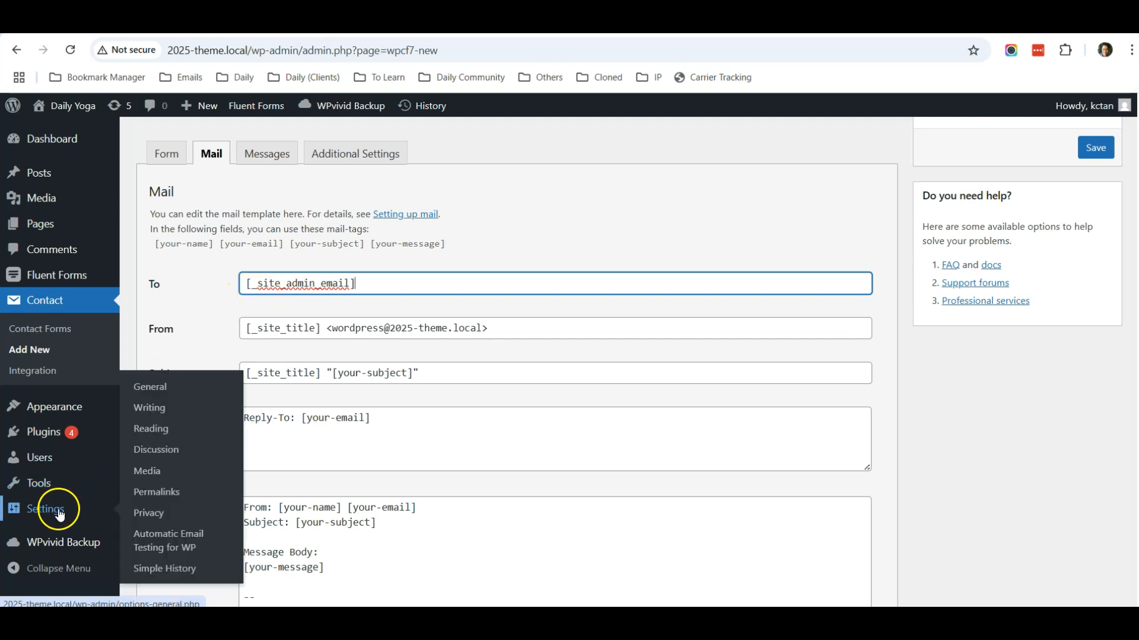
right_click(166, 387)
left_click(296, 166)
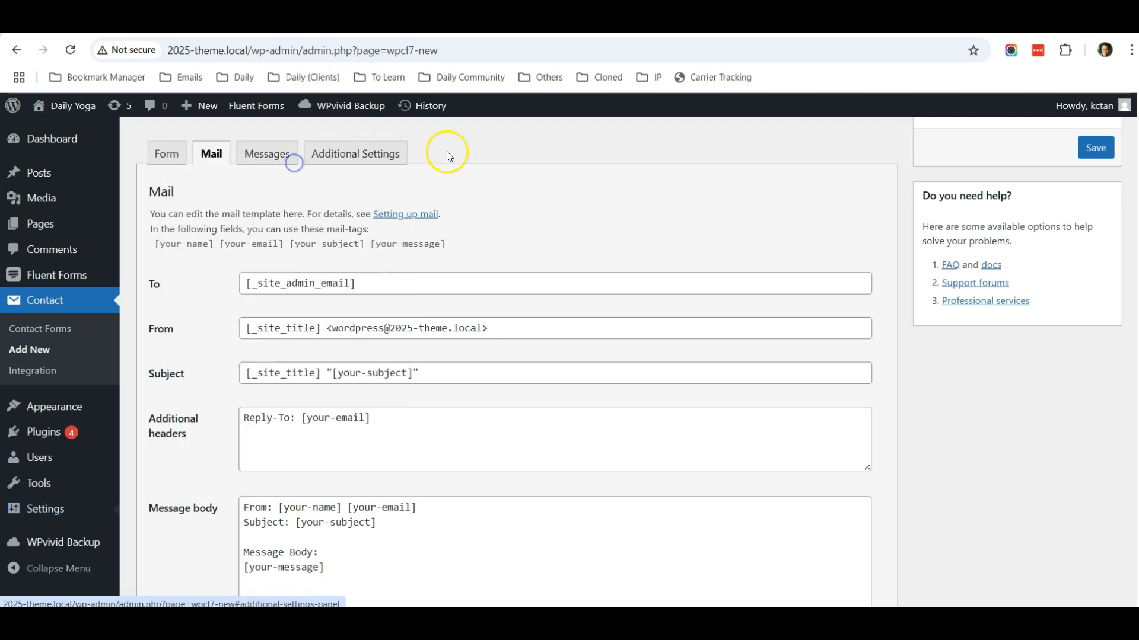
left_click(458, 22)
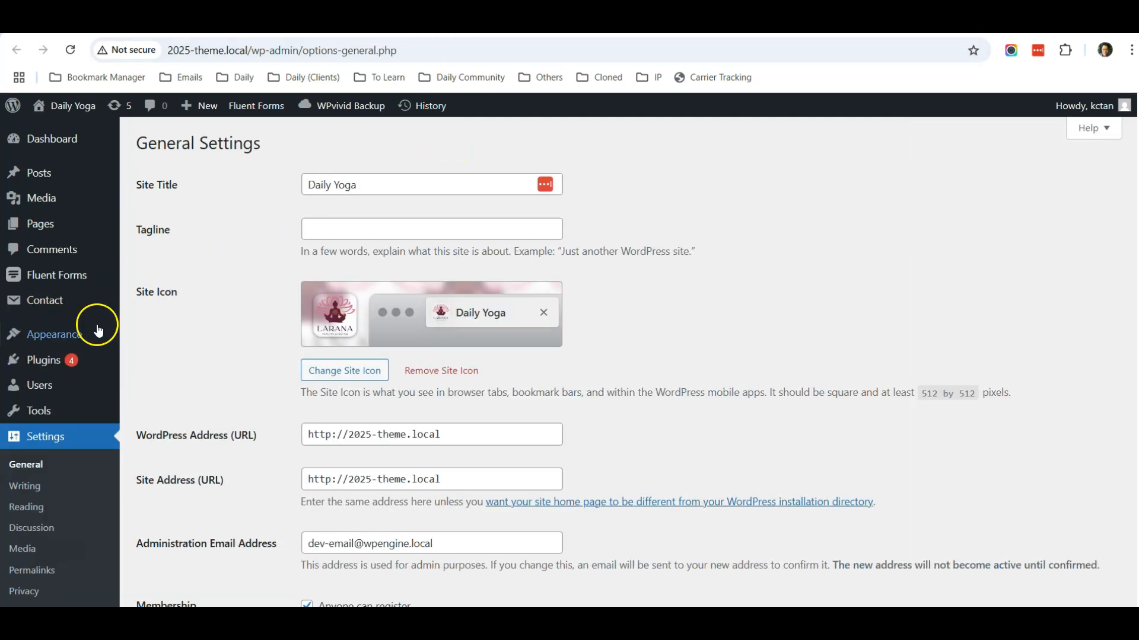
scroll(208, 167, "down", 1)
scroll(208, 170, "down", 4)
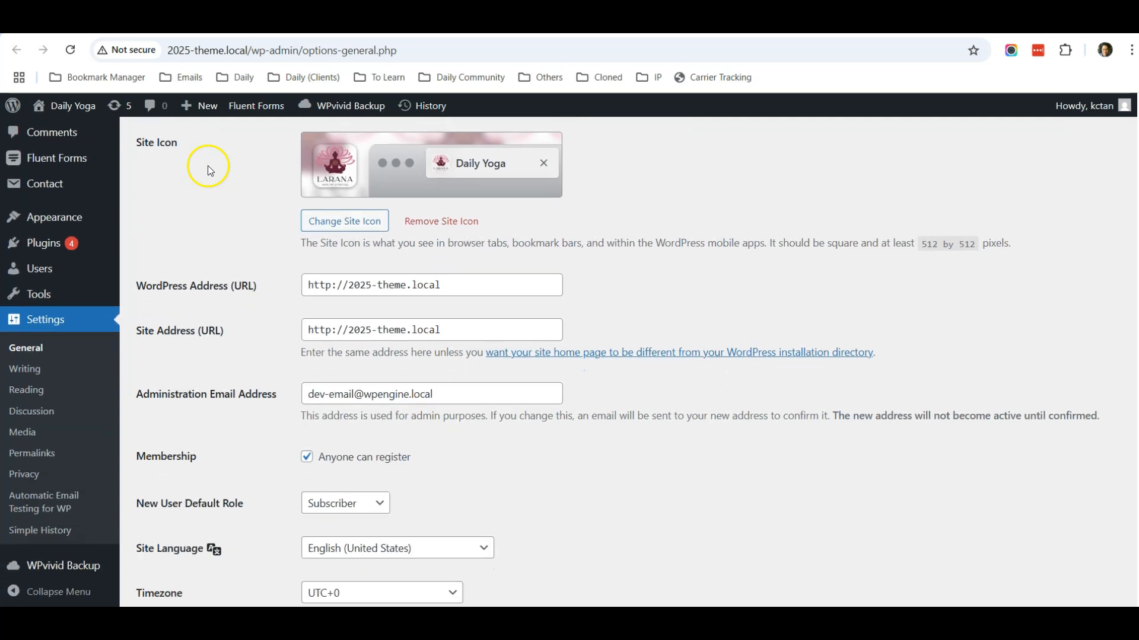
left_click_drag(471, 318, 295, 317)
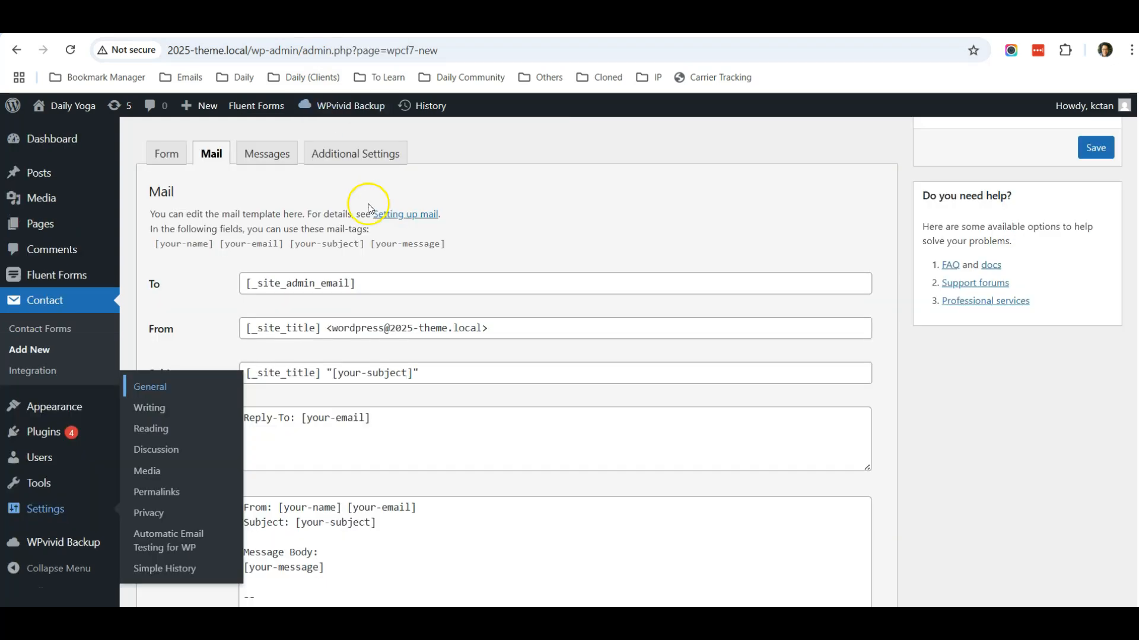
left_click(381, 282)
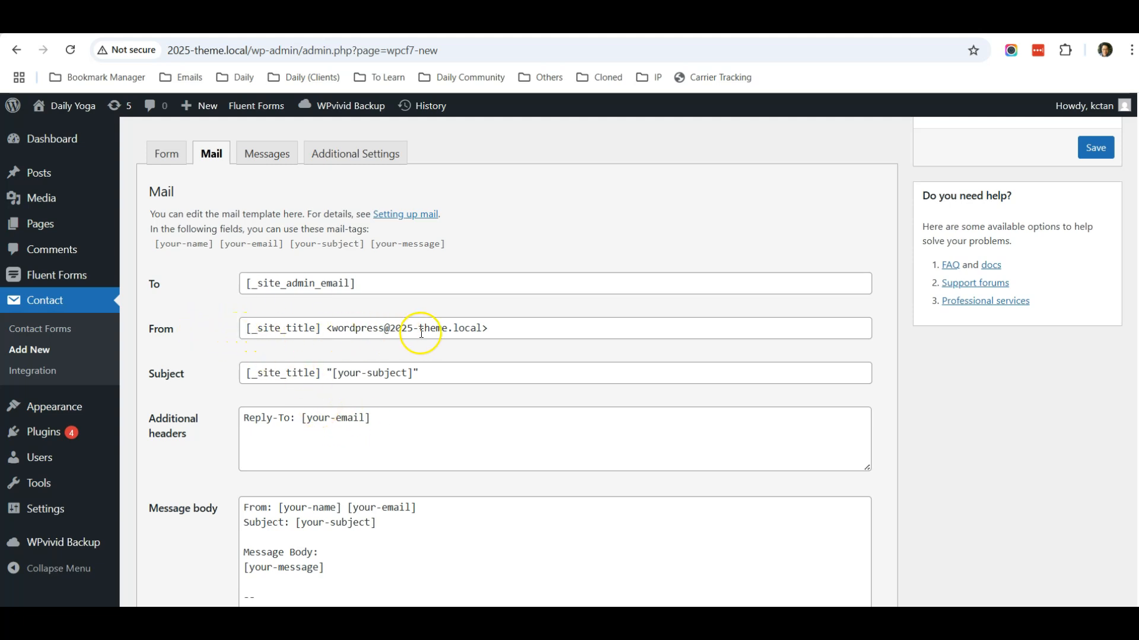
Check the sender address in the mail template and replace the subject with "Website contact from submission".
left_click_drag(482, 330, 334, 331)
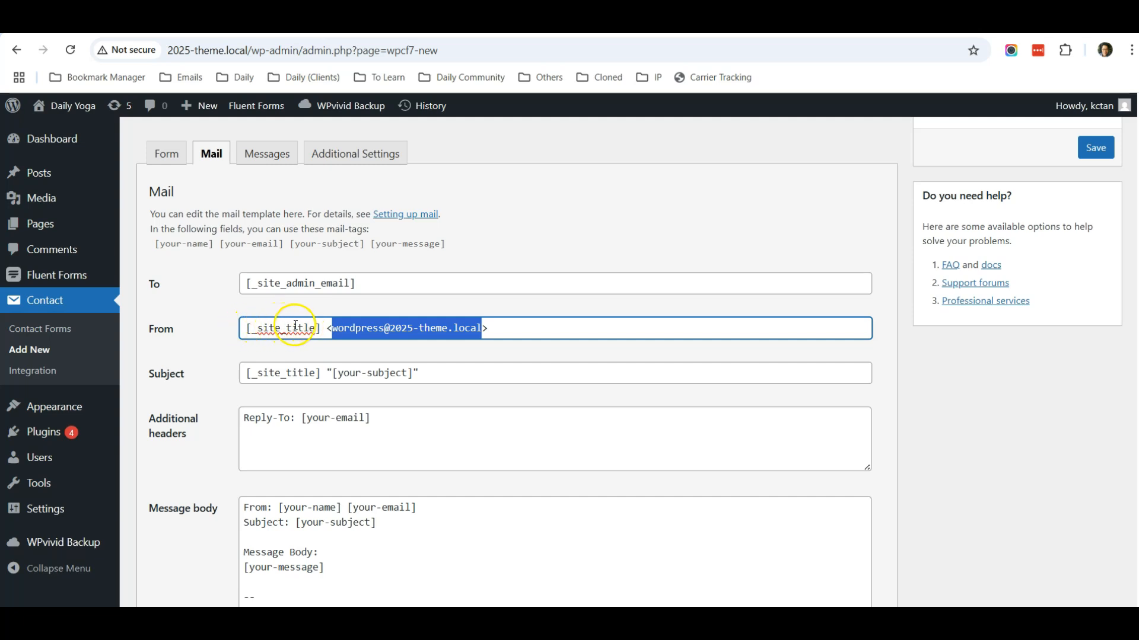
left_click(426, 373)
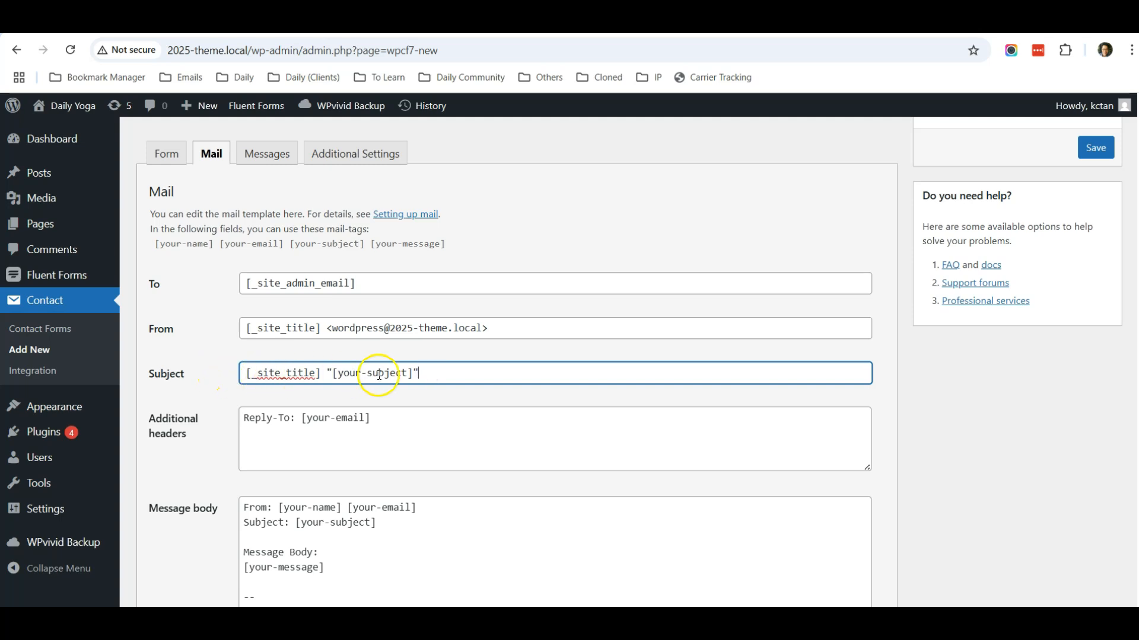
left_click_drag(437, 372, 216, 378)
type("We")
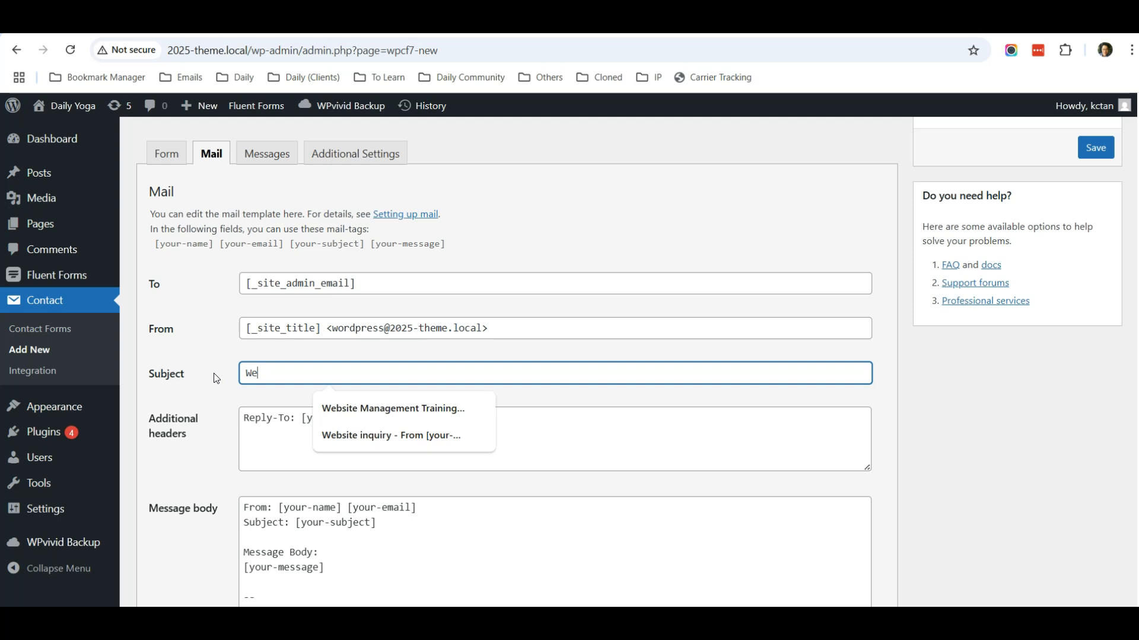
type("bsite contact from submission")
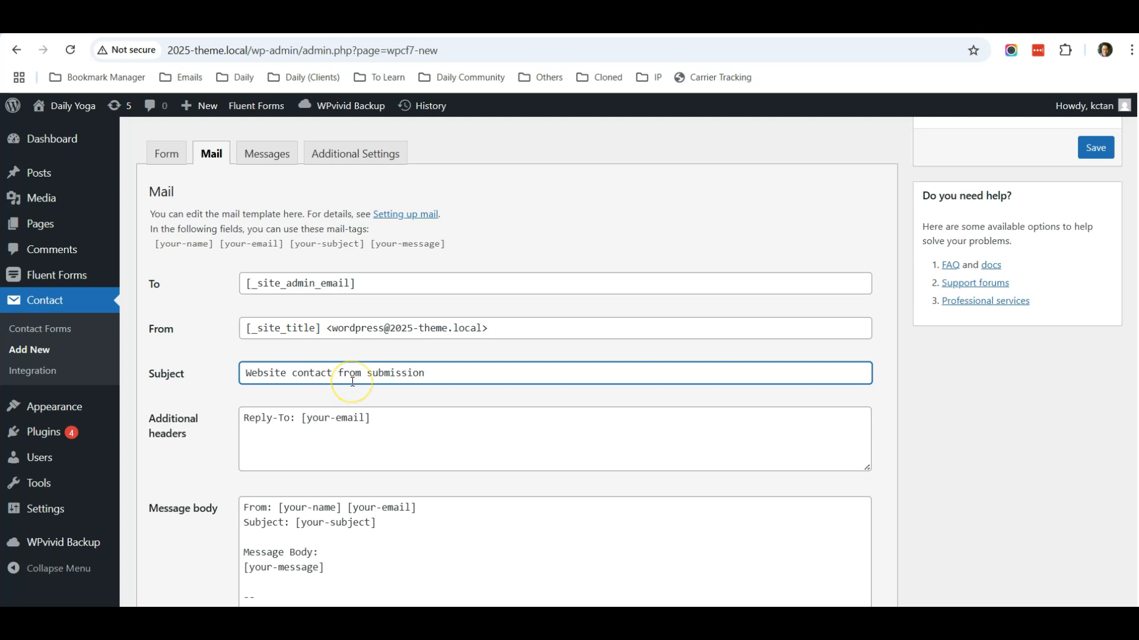
Compare the mail template's additional headers and message body with the your-name and your-email tags in the form template.
left_click(415, 429)
scroll(380, 415, "down", 1)
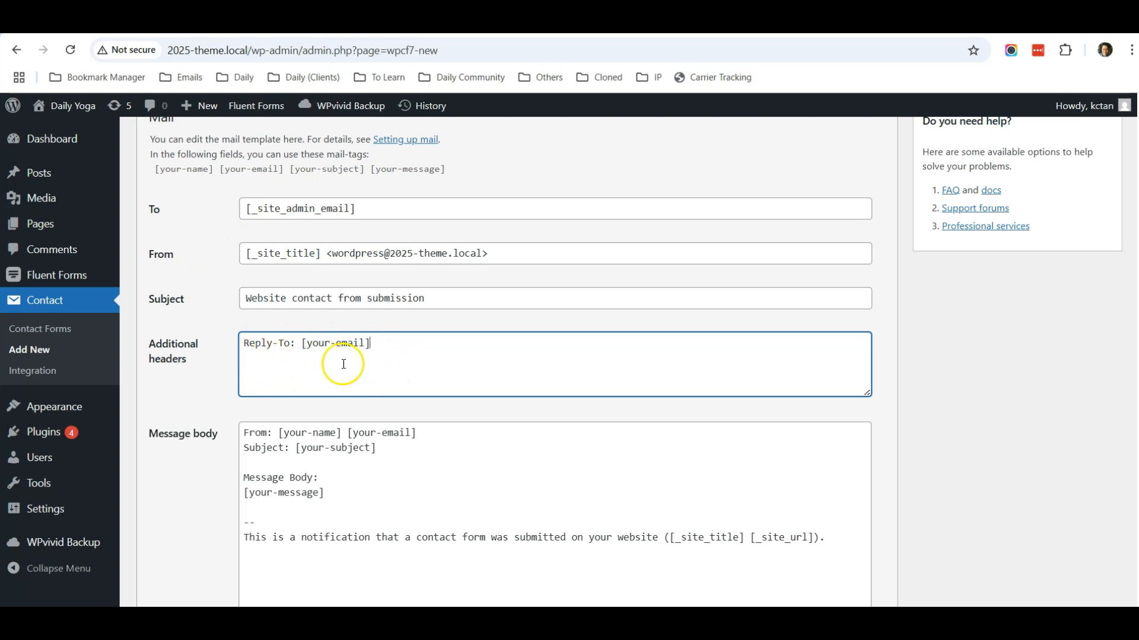
scroll(298, 301, "down", 1)
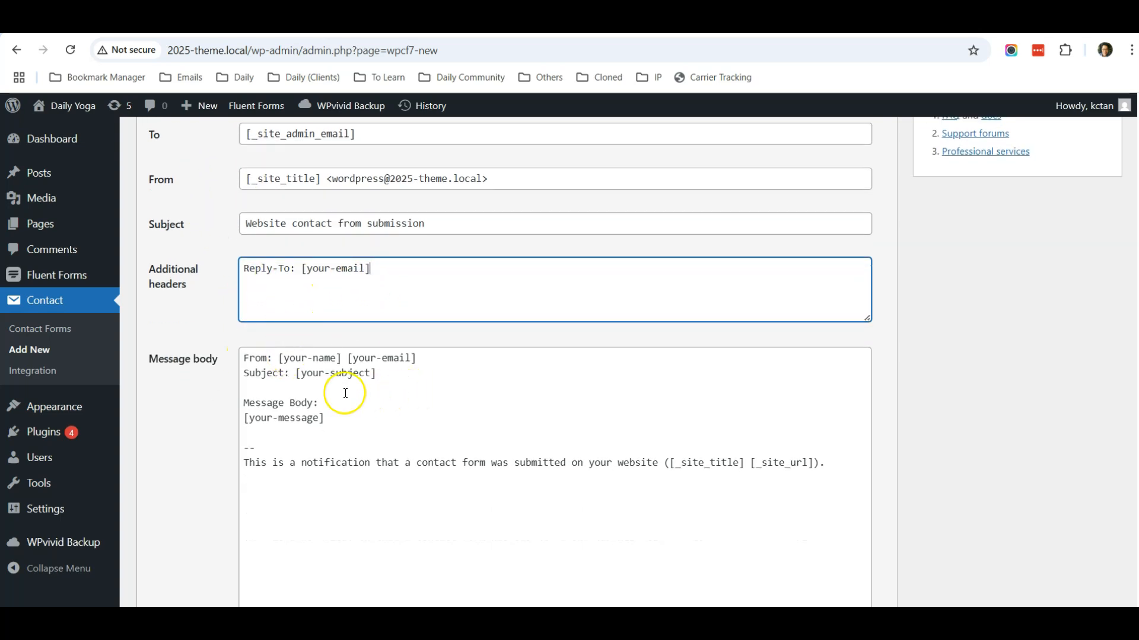
left_click(446, 364)
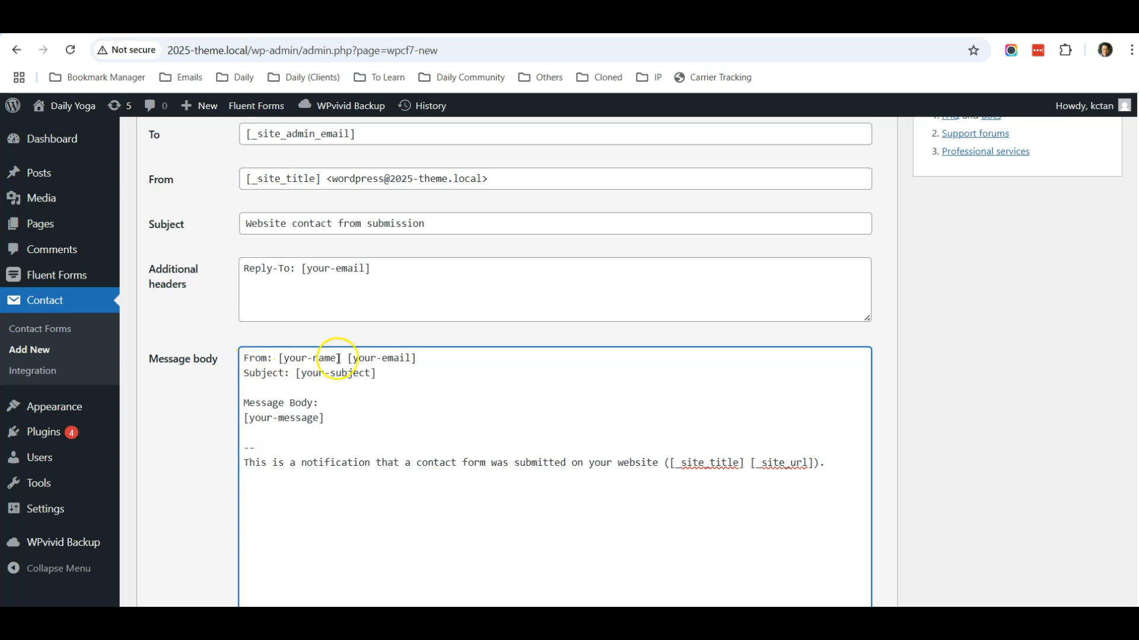
scroll(440, 394, "up", 1)
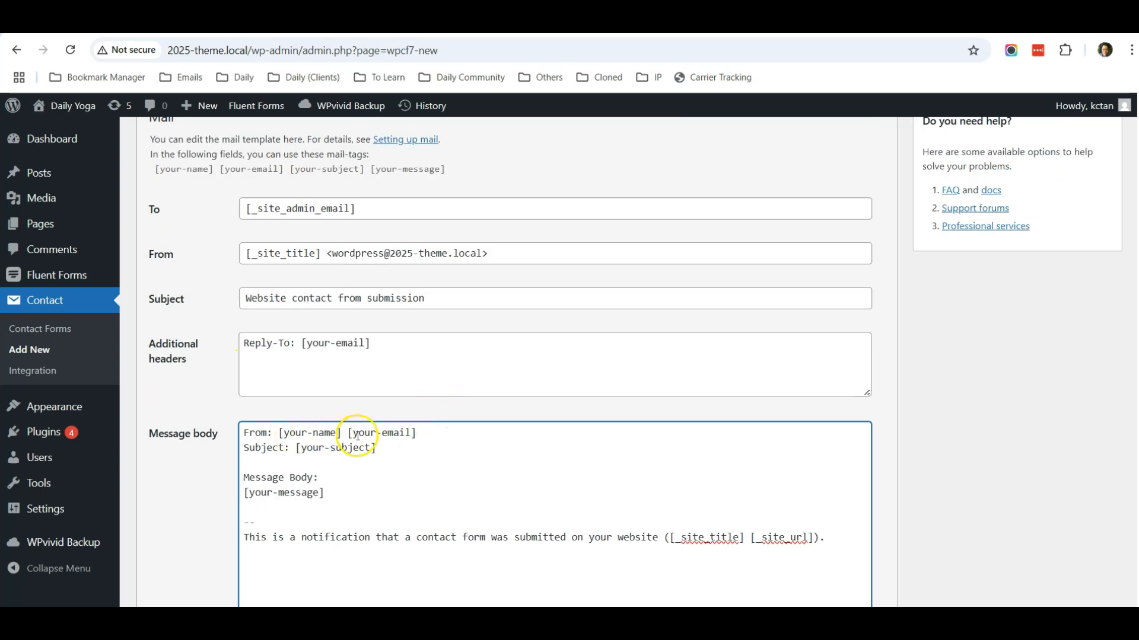
scroll(391, 442, "up", 2)
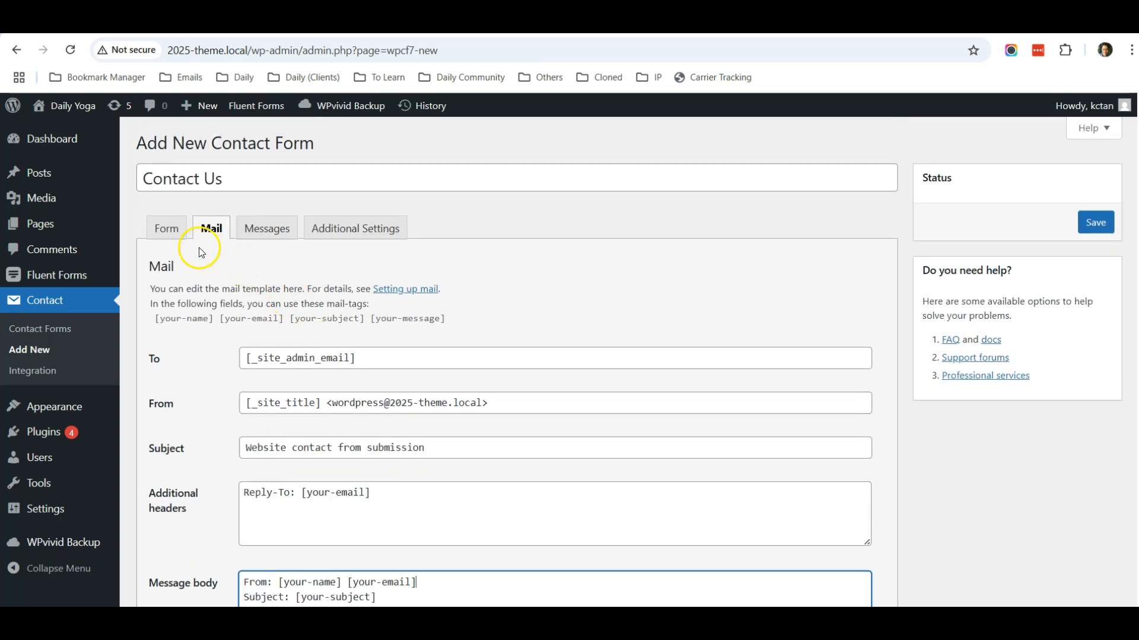
left_click(166, 229)
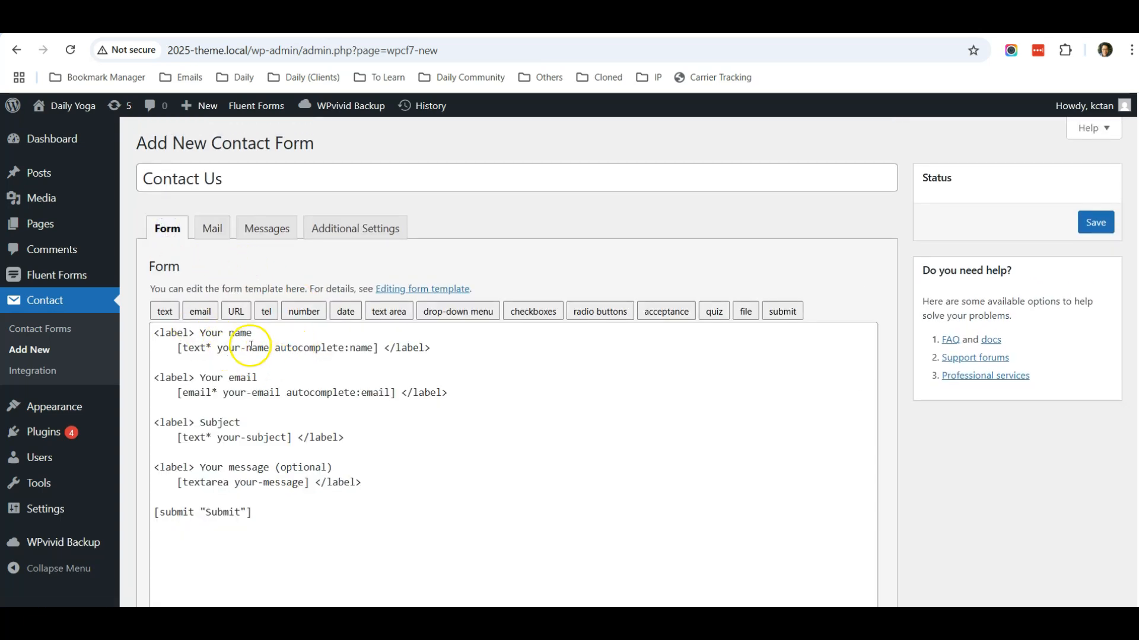
left_click_drag(211, 348, 231, 347)
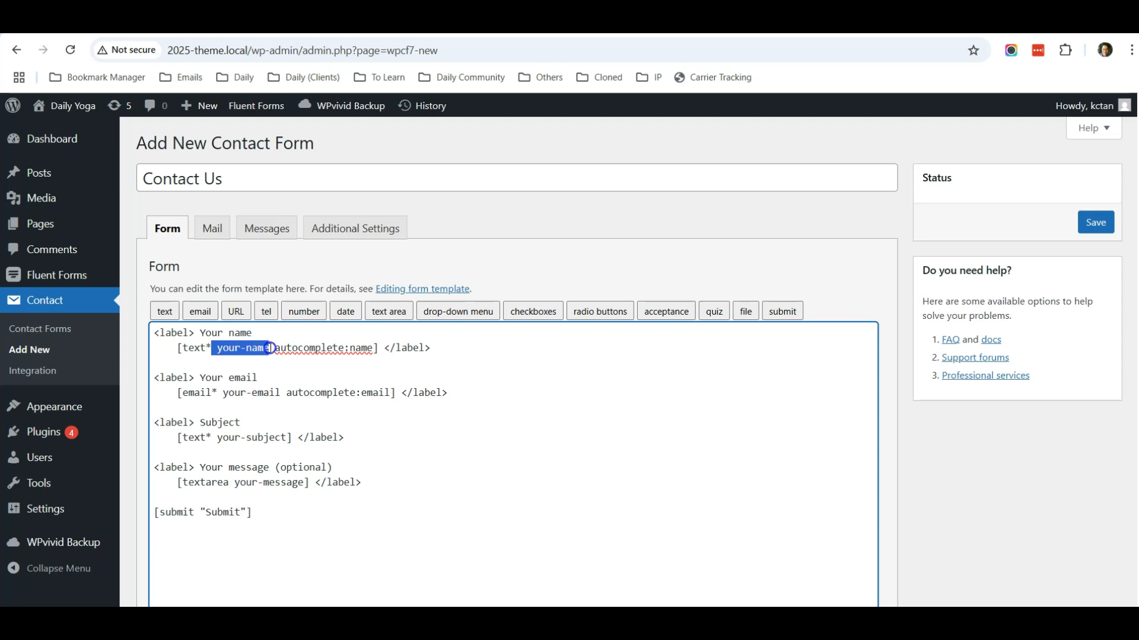
left_click_drag(217, 393, 283, 394)
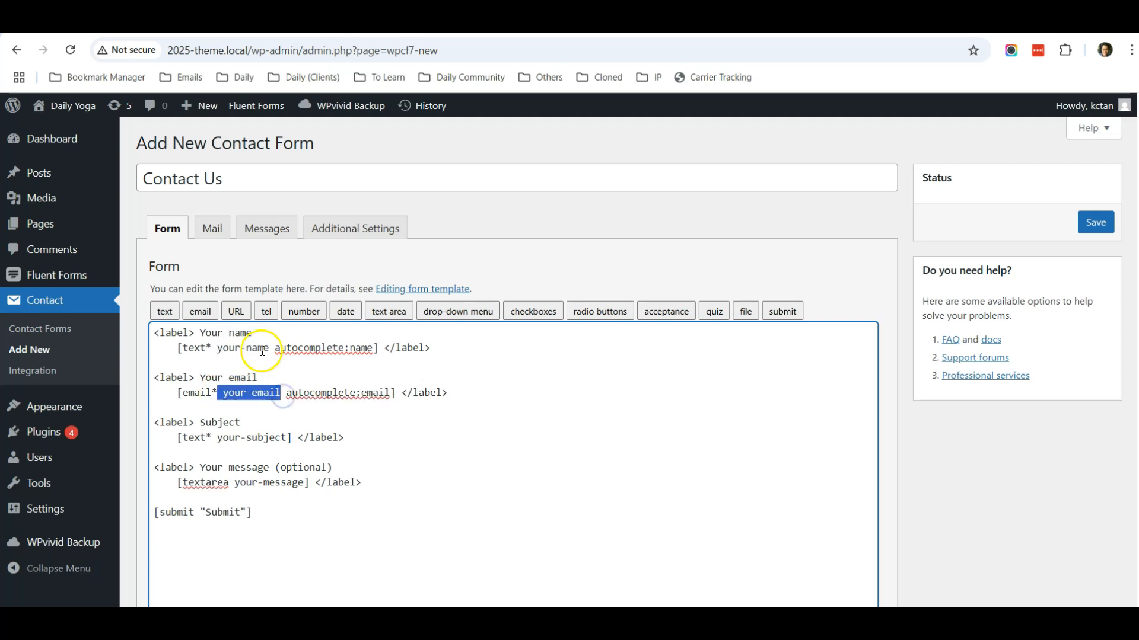
left_click_drag(274, 347, 214, 343)
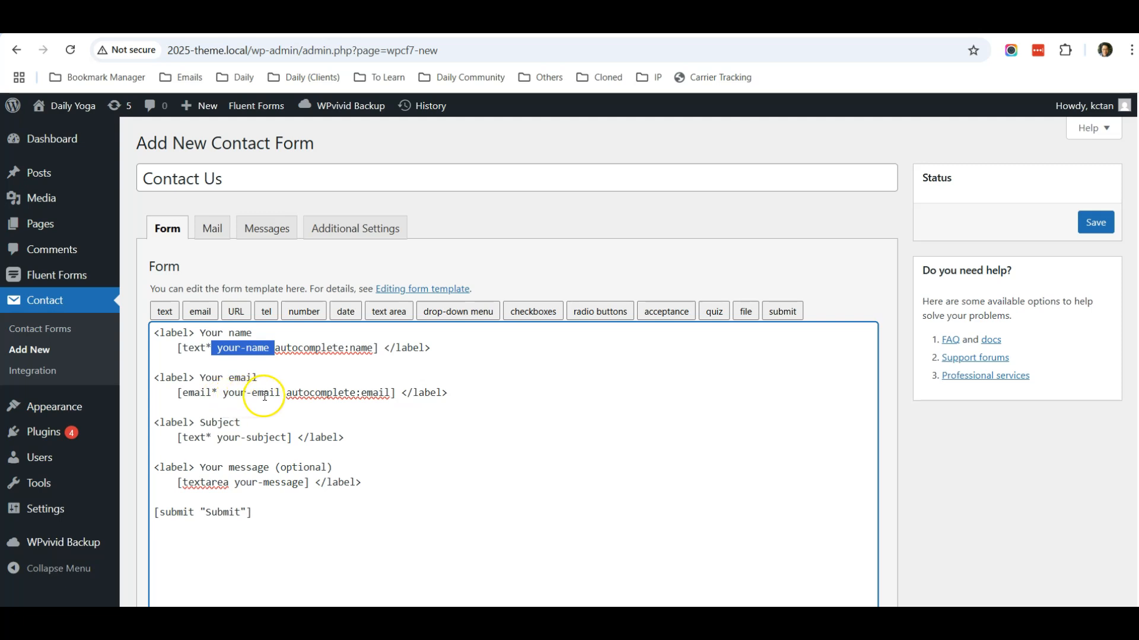
left_click(212, 229)
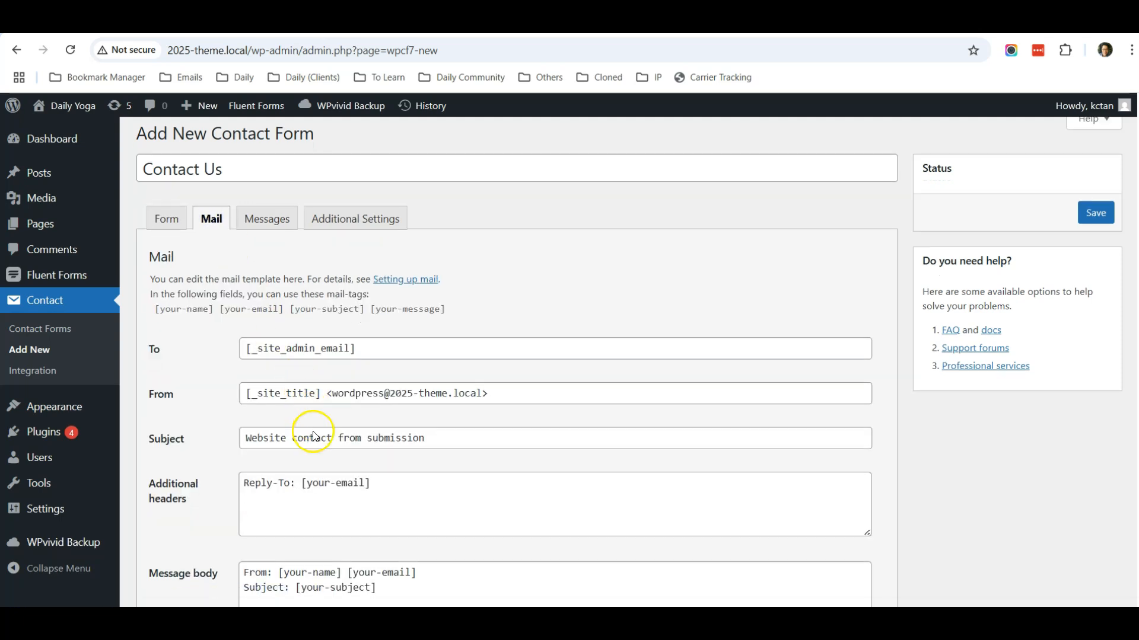
Check the rest of the mail template, save the Contact Us form, and review its field template.
scroll(300, 437, "down", 4)
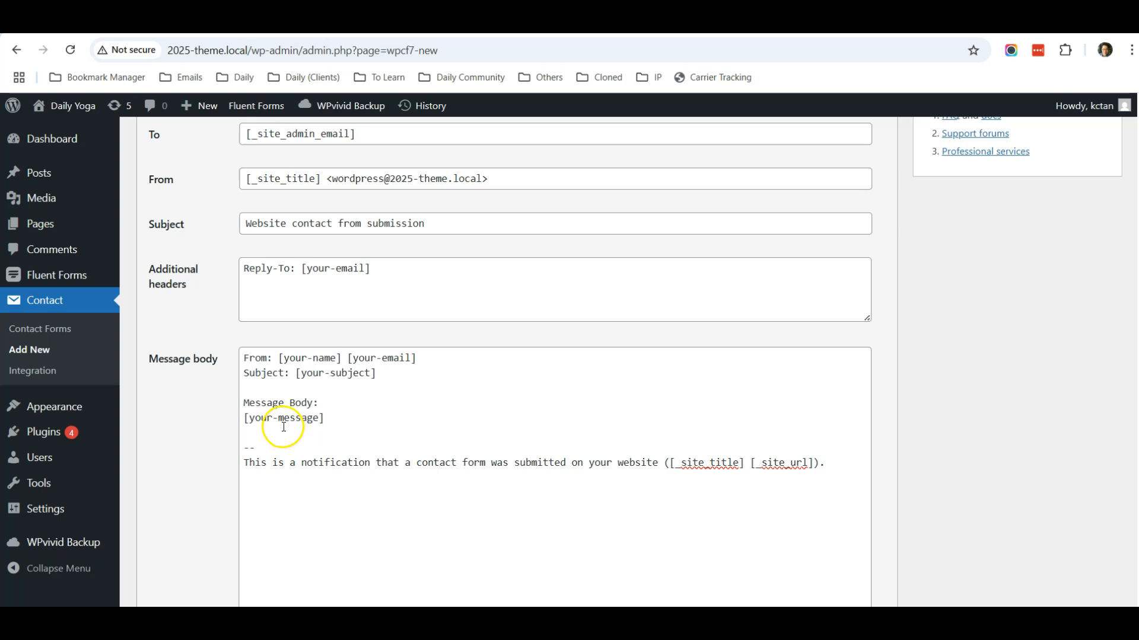
scroll(335, 426, "down", 2)
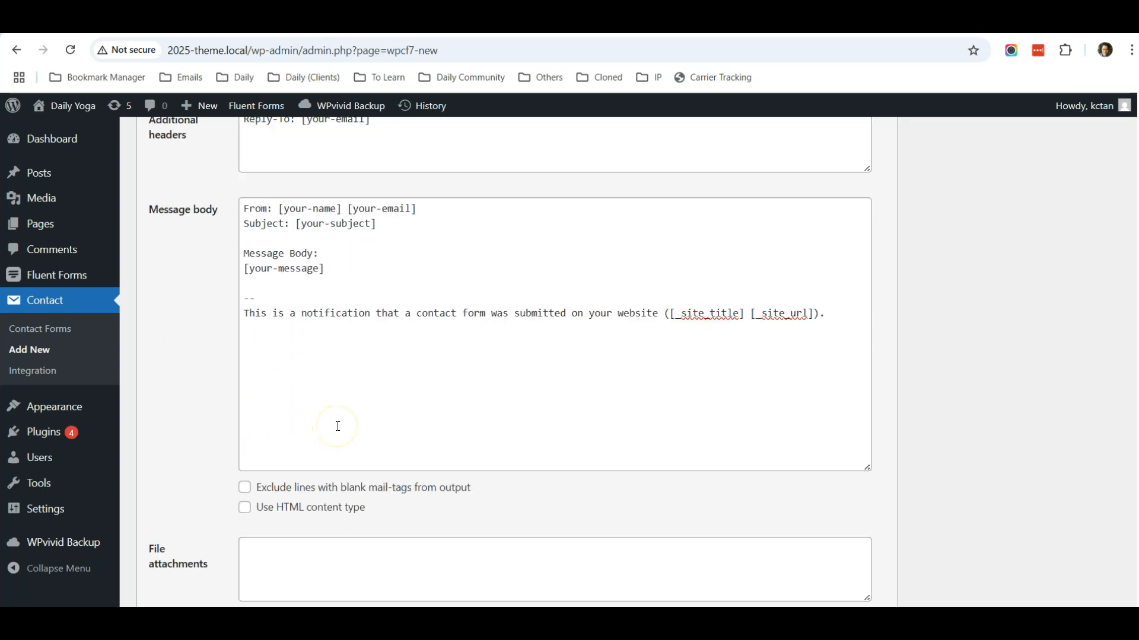
scroll(338, 426, "up", 5)
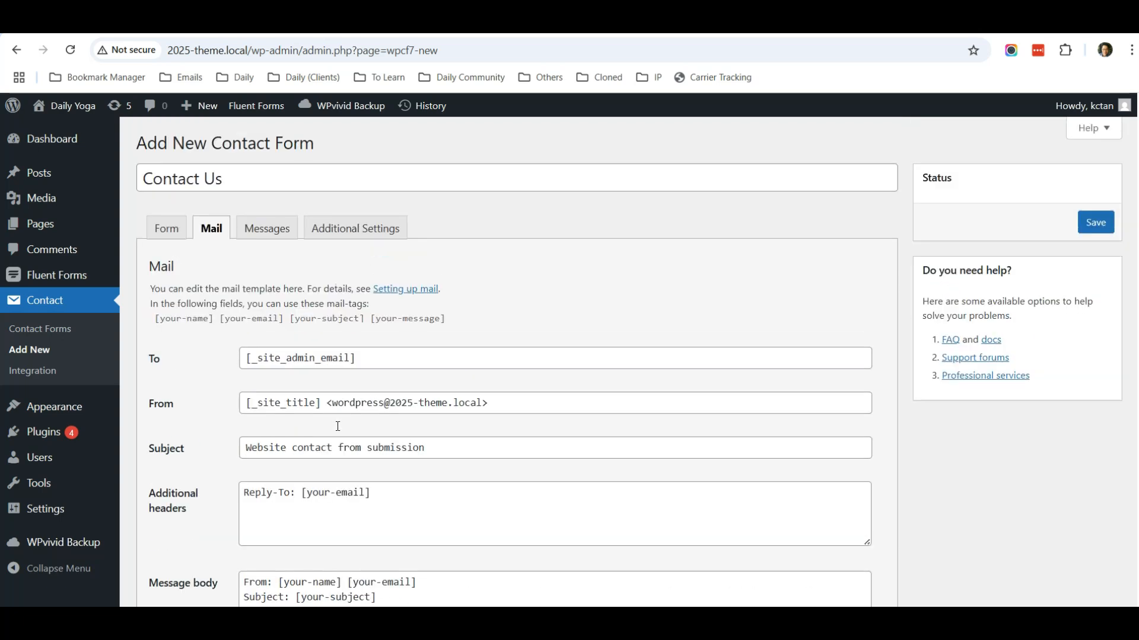
scroll(336, 426, "down", 2)
scroll(337, 426, "up", 2)
left_click(1095, 223)
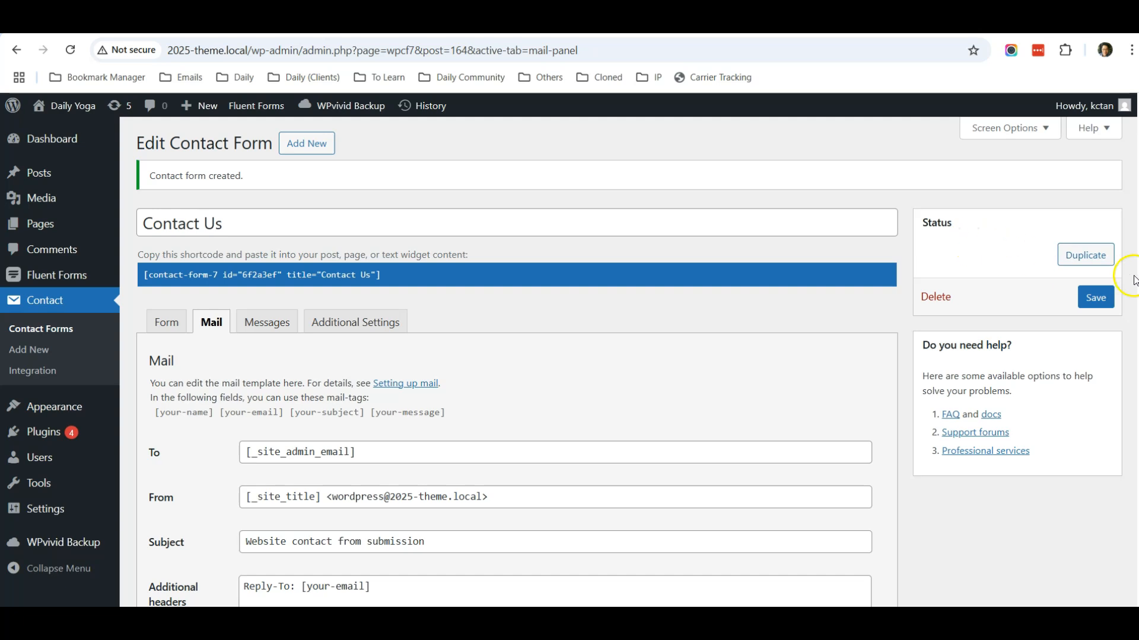
left_click(163, 323)
scroll(244, 369, "down", 1)
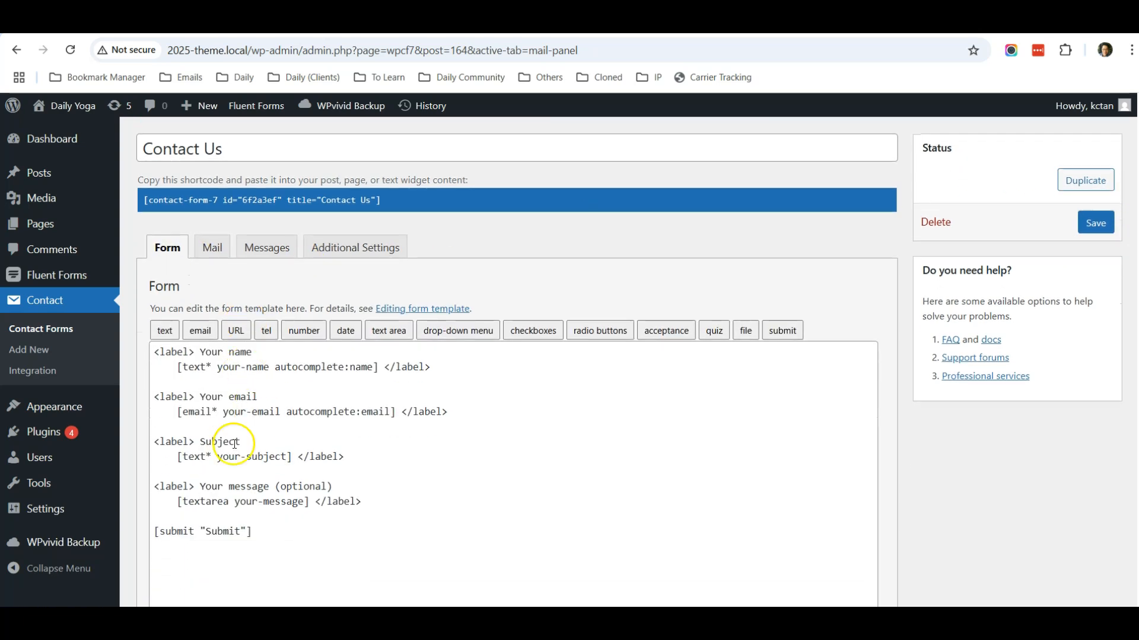
scroll(237, 407, "up", 1)
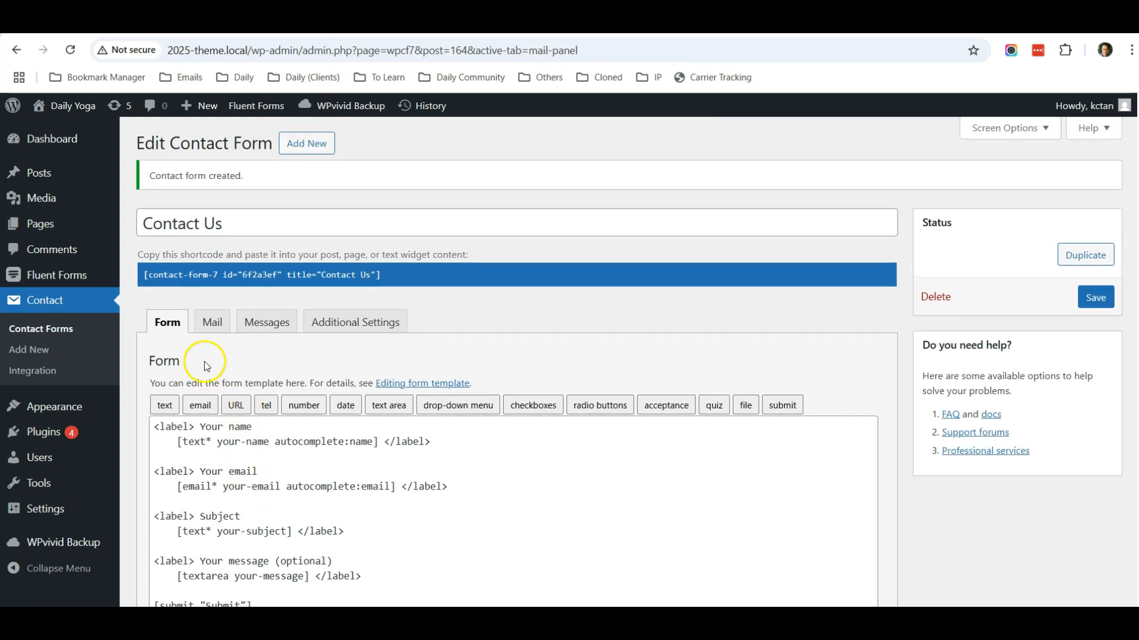
Open the list of all pages in a separate tab, edit the Contact Us page, and expand its block structure.
mouse_move(65, 227)
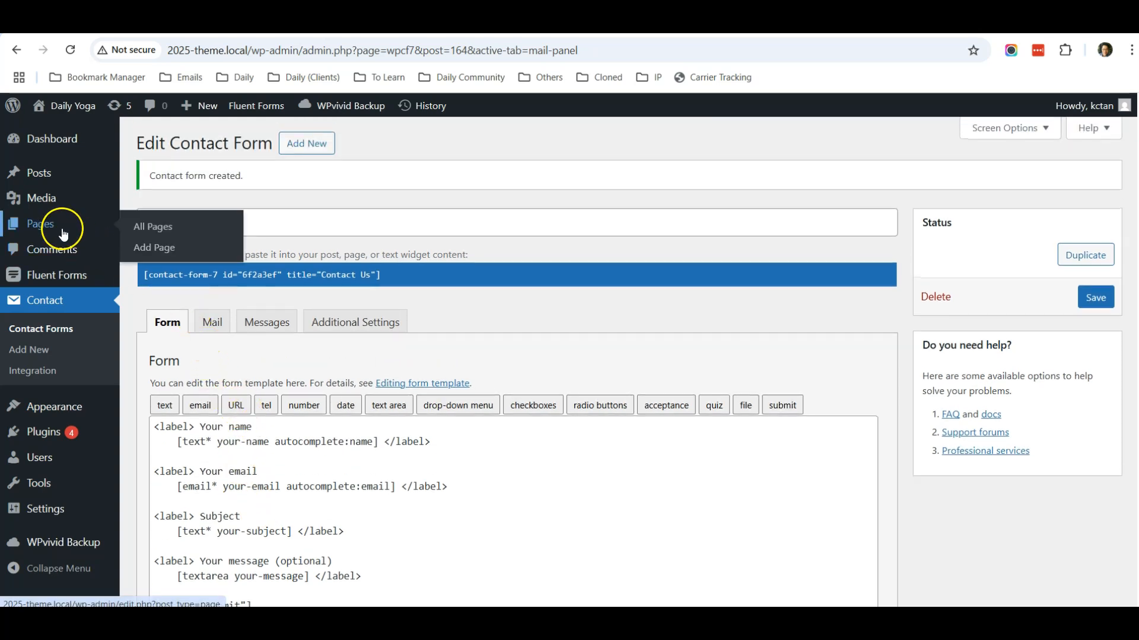
right_click(150, 227)
left_click(193, 248)
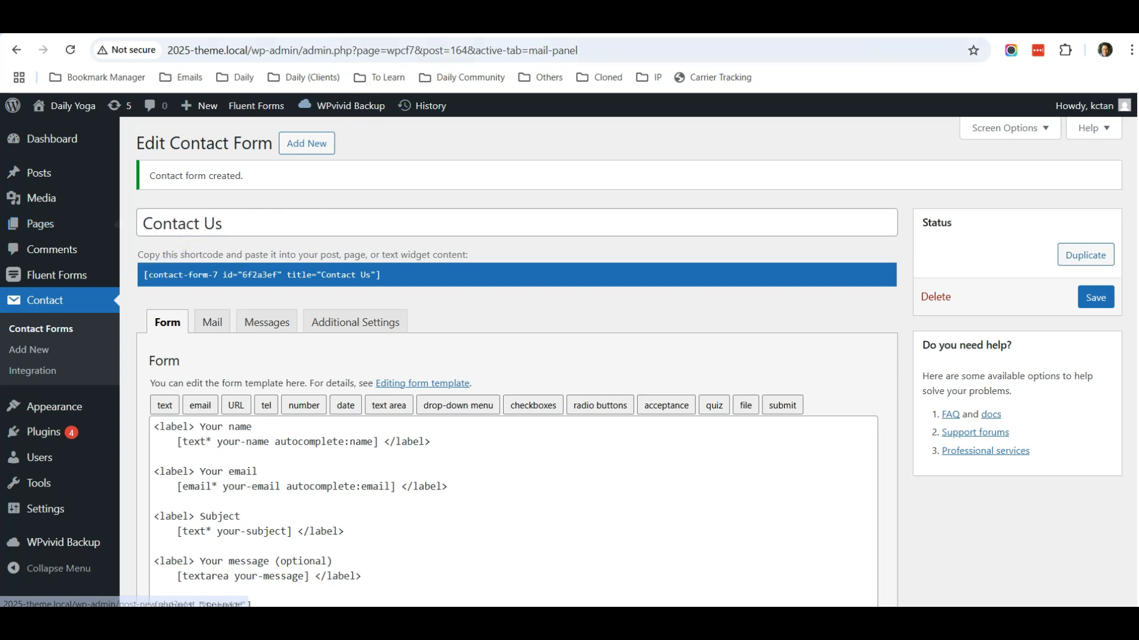
left_click(403, 24)
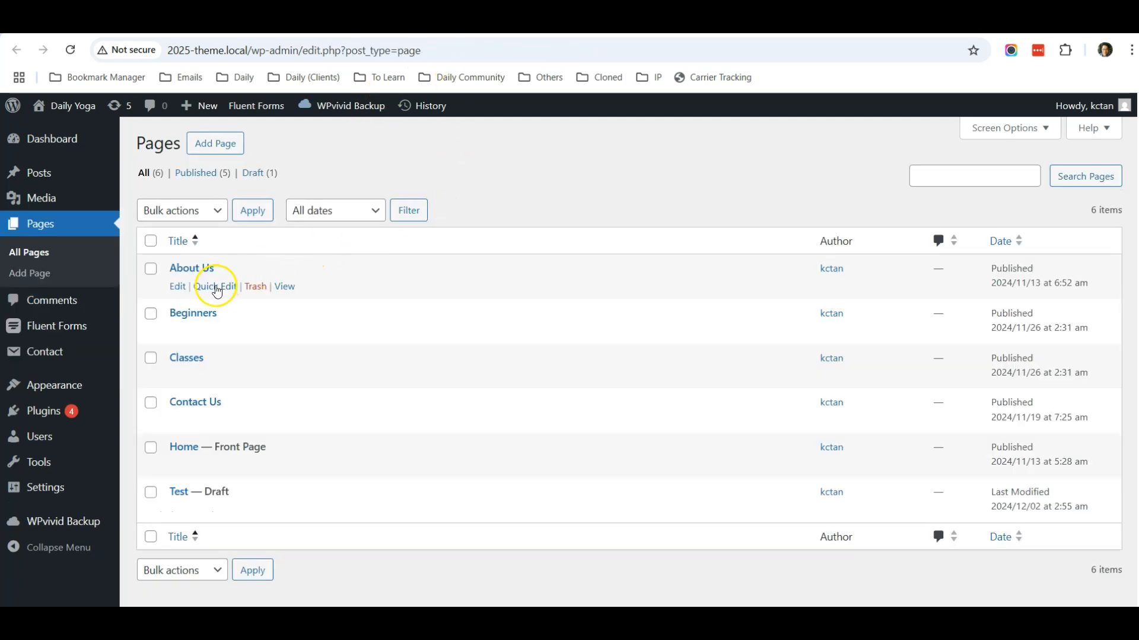
left_click(193, 402)
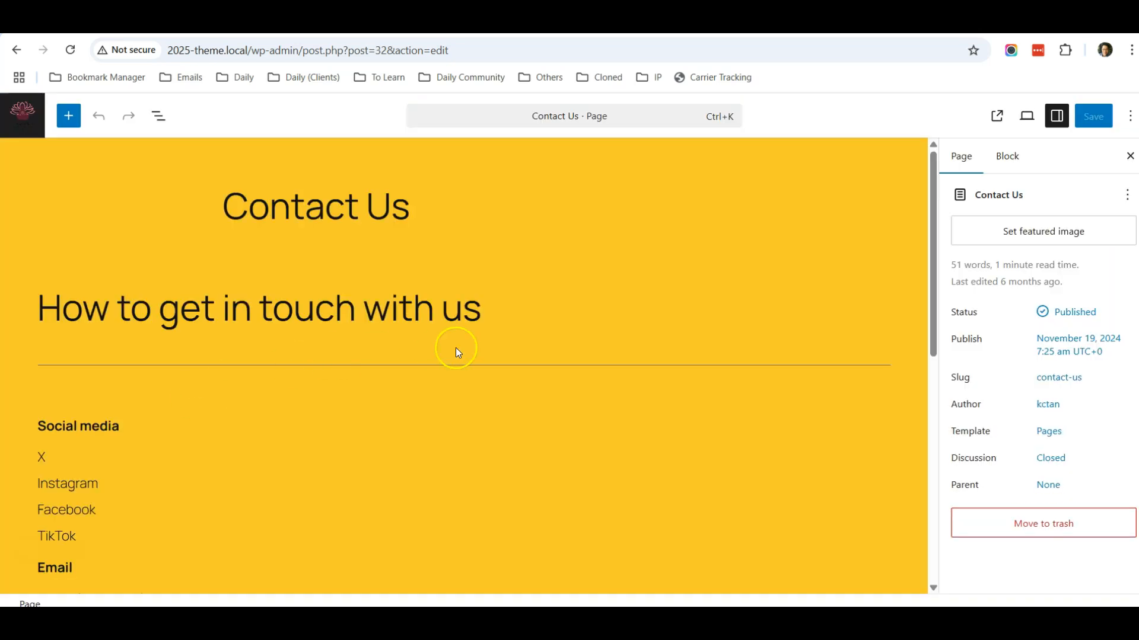
key("shift+alt+o")
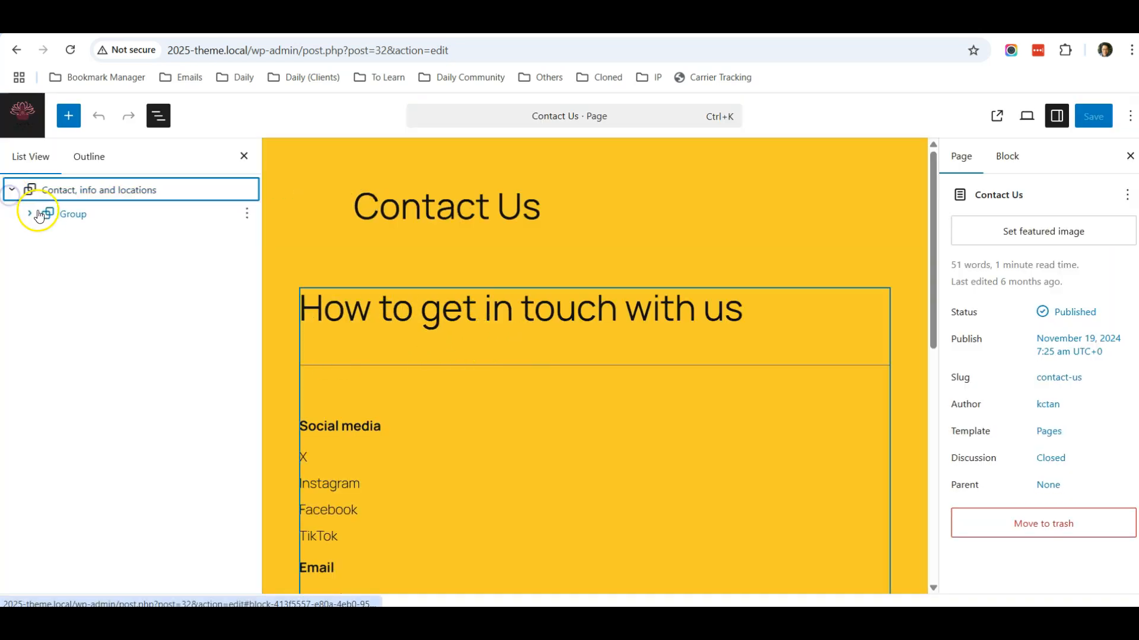
left_click(26, 220)
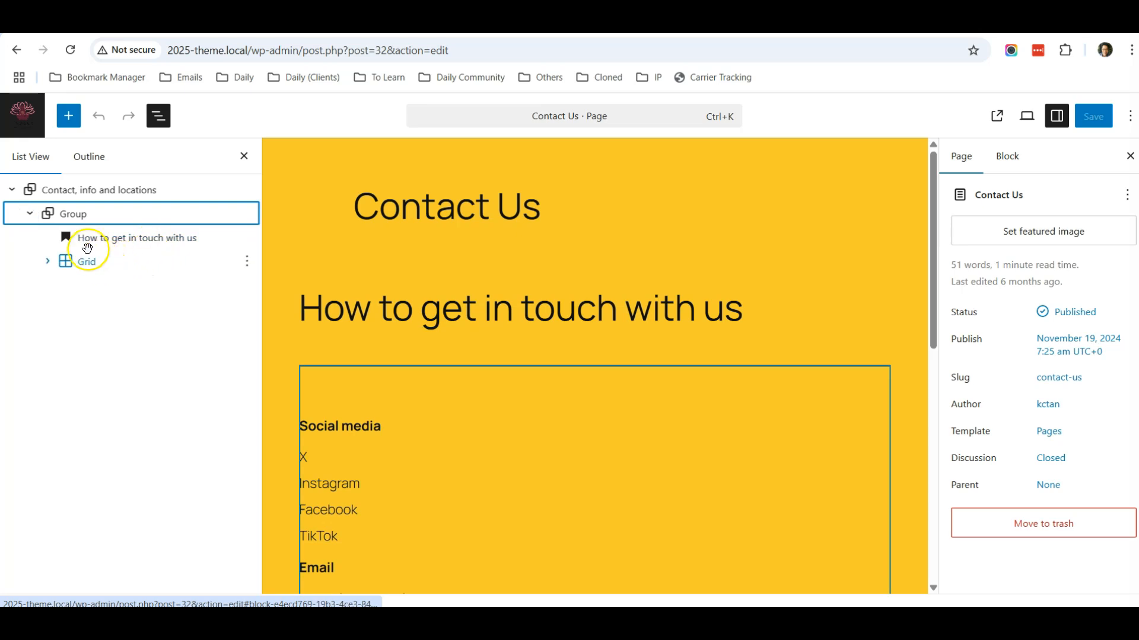
Add a Contact Form 7 block to the page and choose the Contact Us form for it.
left_click(69, 116)
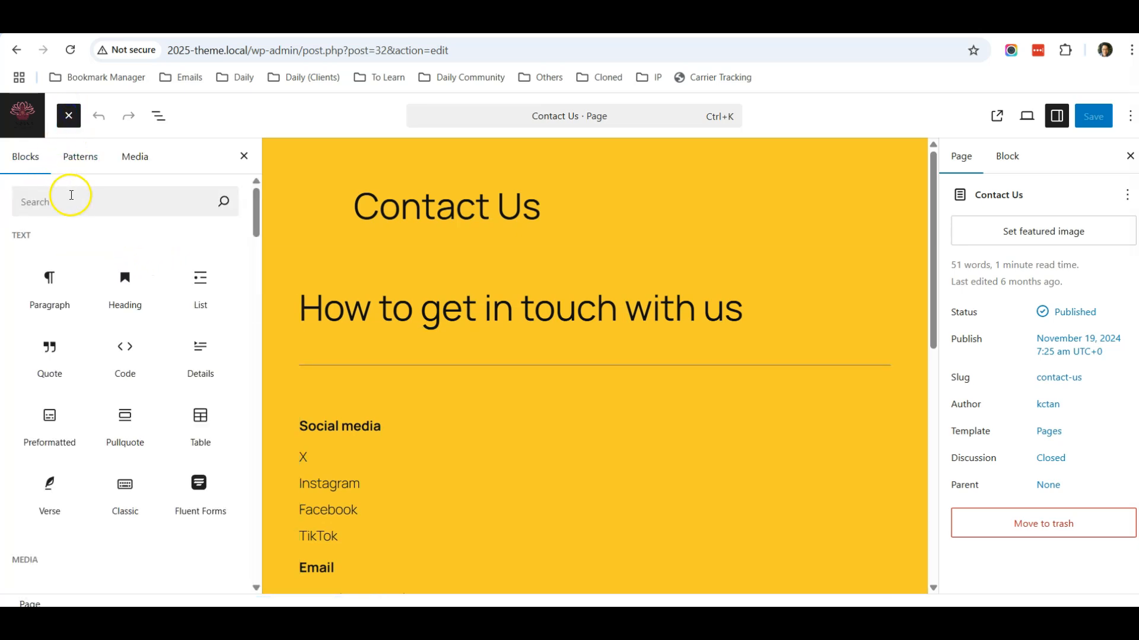
left_click(73, 203)
type("co")
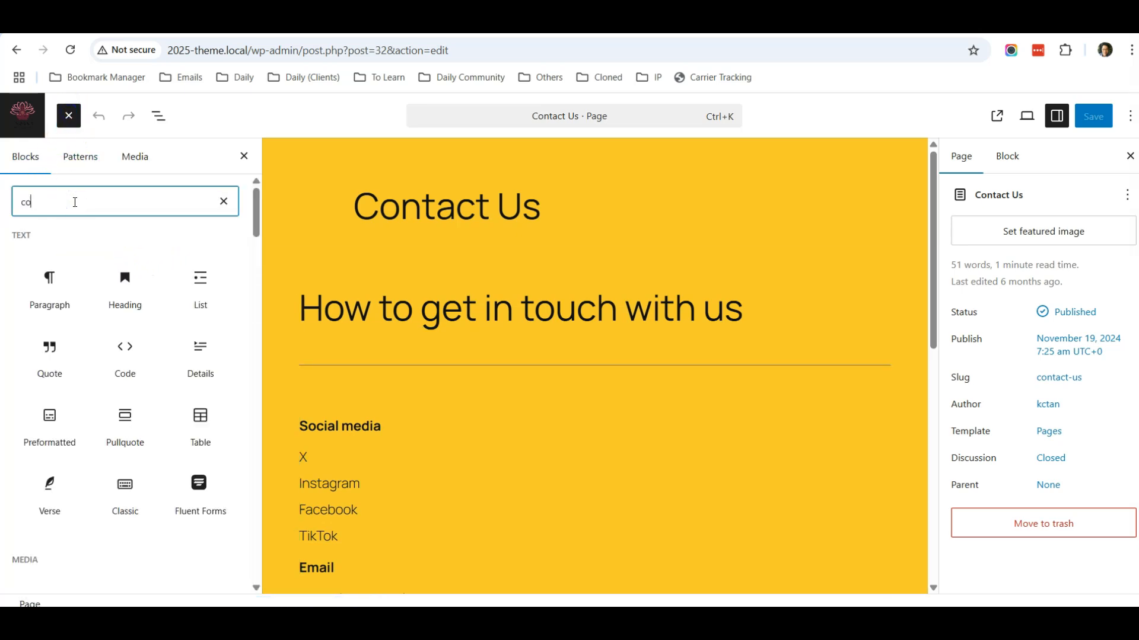
type("ntact fo")
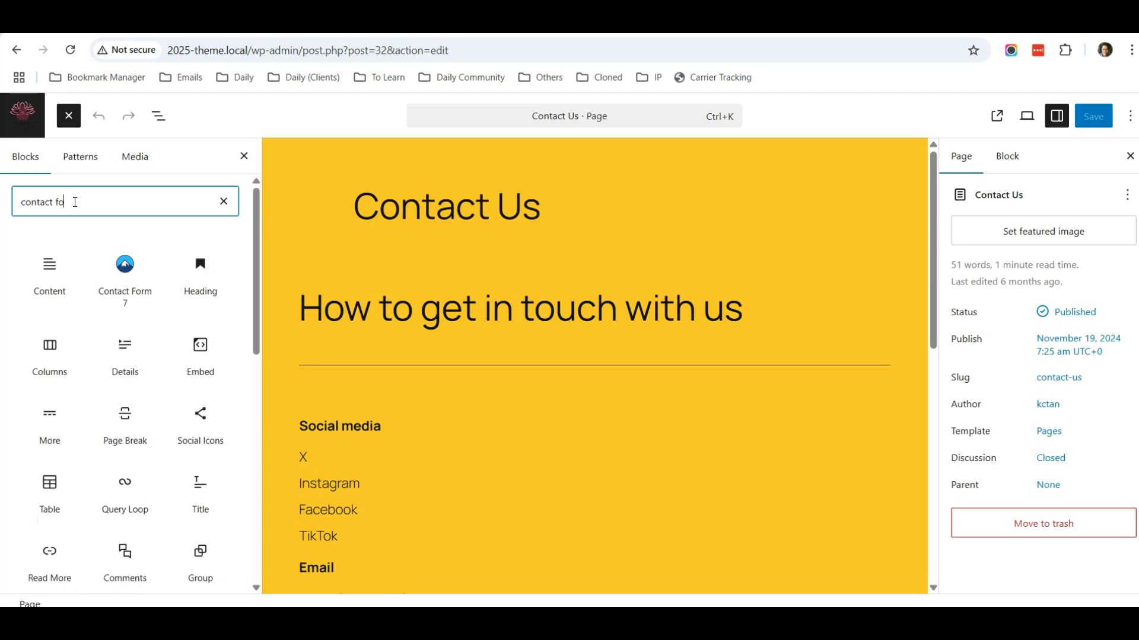
type("rm 7")
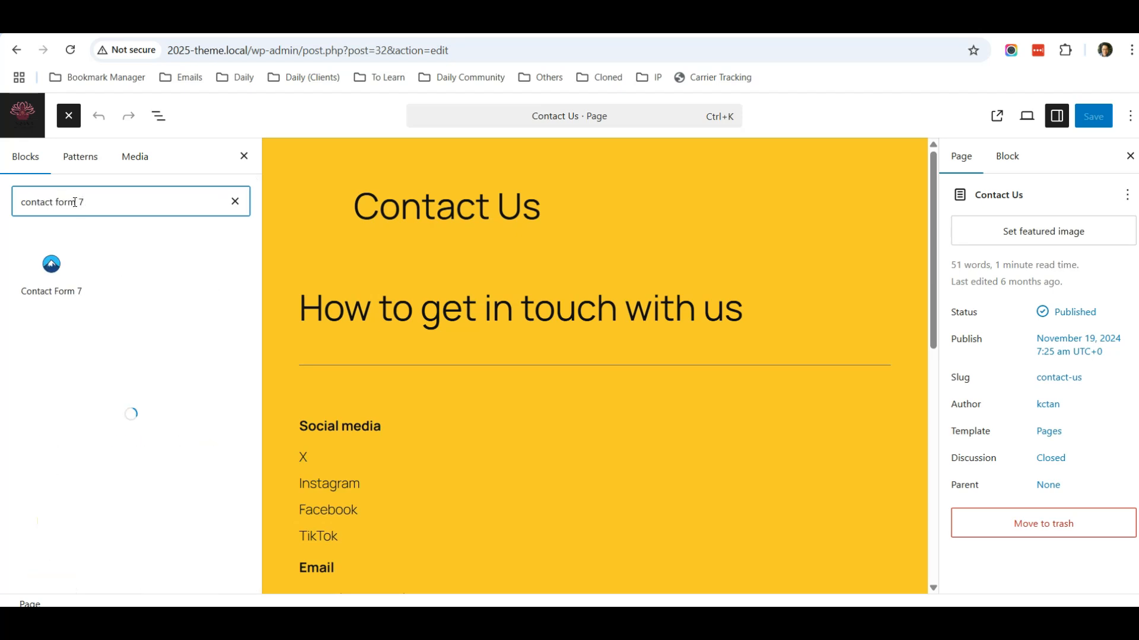
left_click(45, 273)
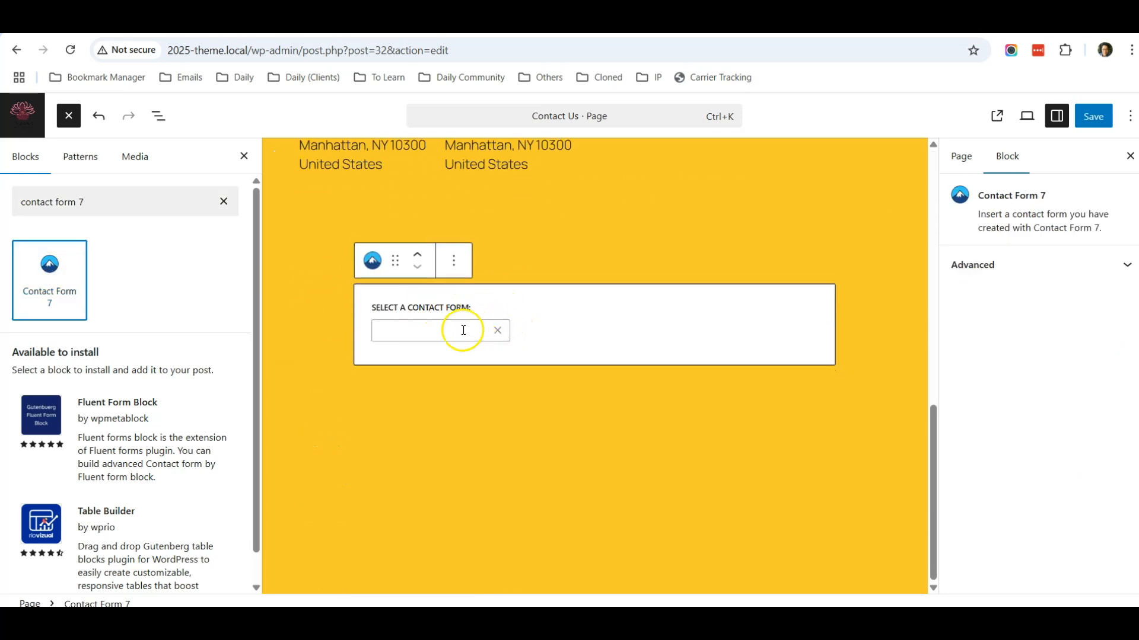
left_click(463, 331)
left_click(417, 356)
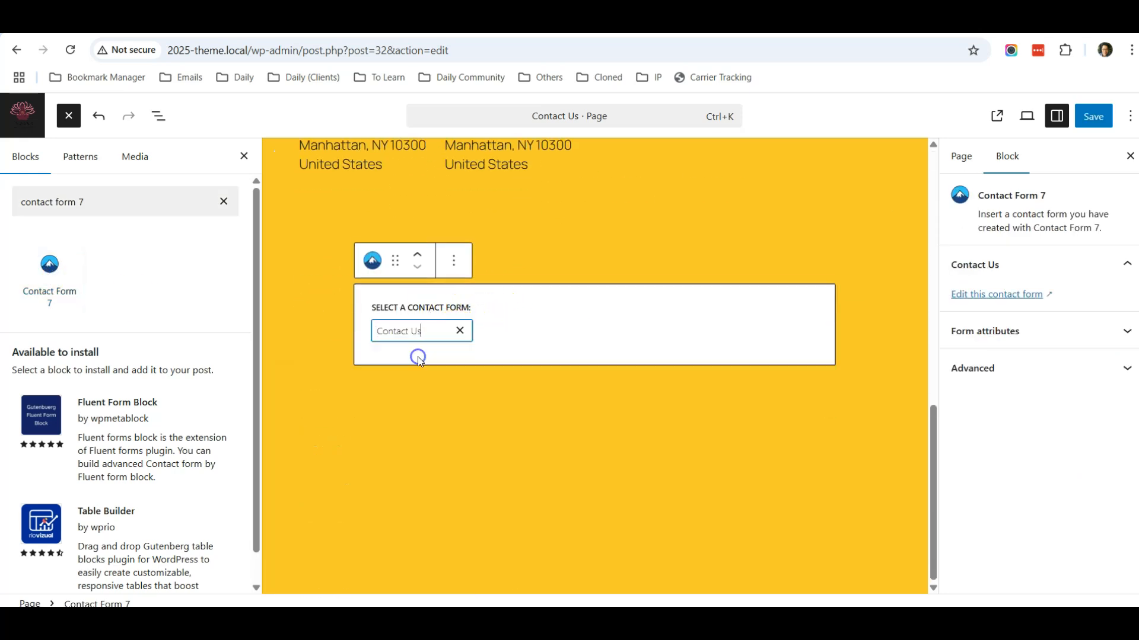
Move the Contact Form 7 block into "Contact, info and locations", above its inner Group, and save the page.
scroll(639, 311, "up", 3)
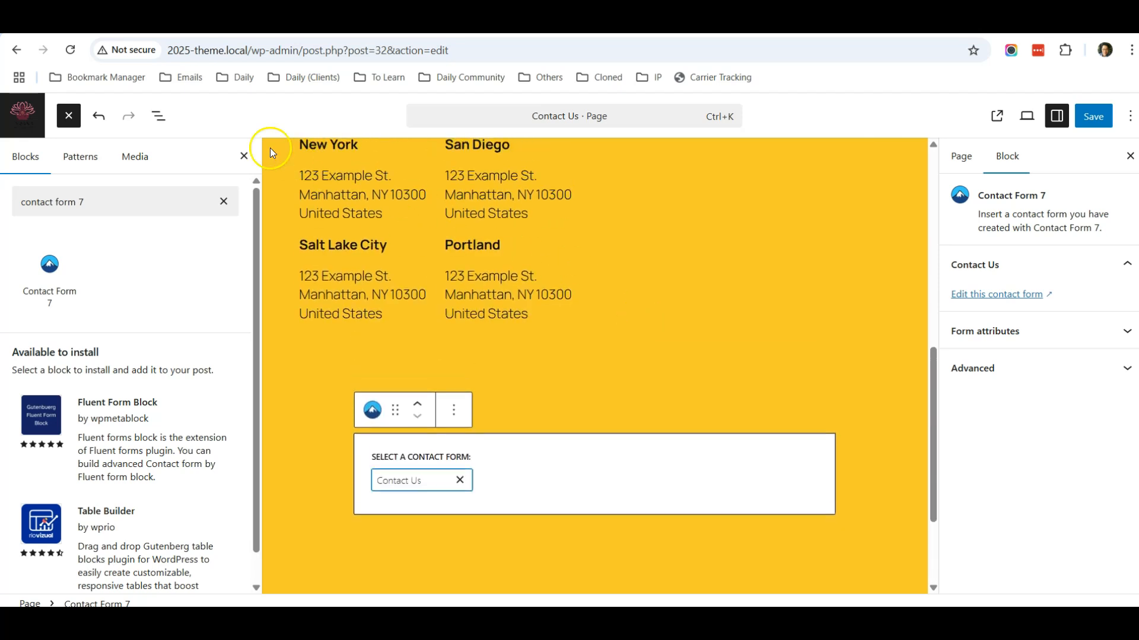
left_click(158, 116)
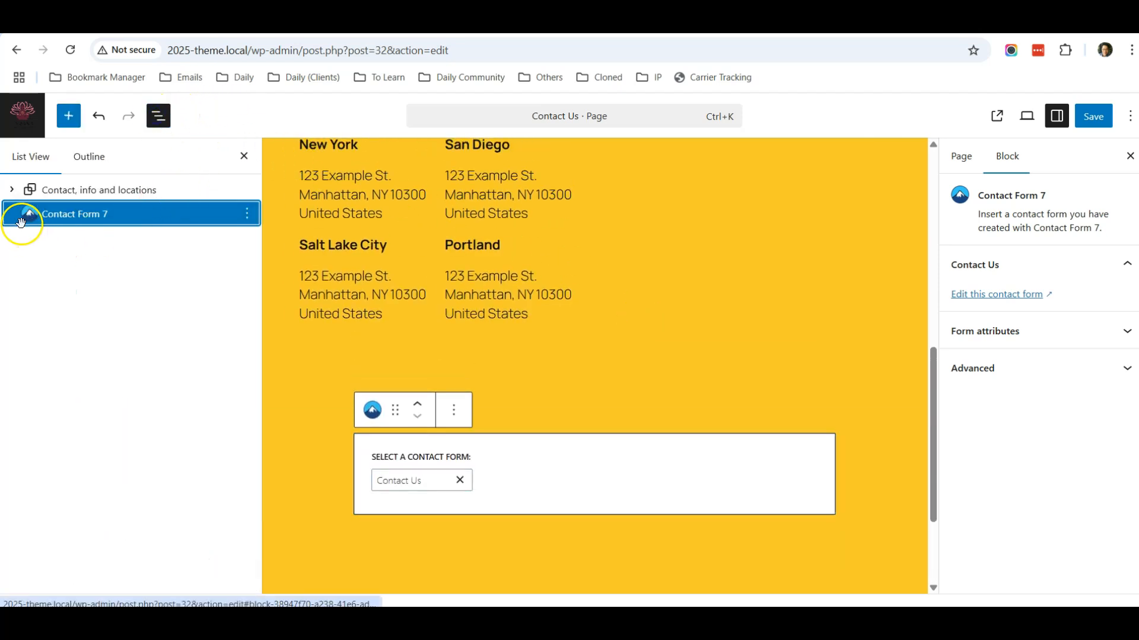
left_click_drag(30, 235, 62, 219)
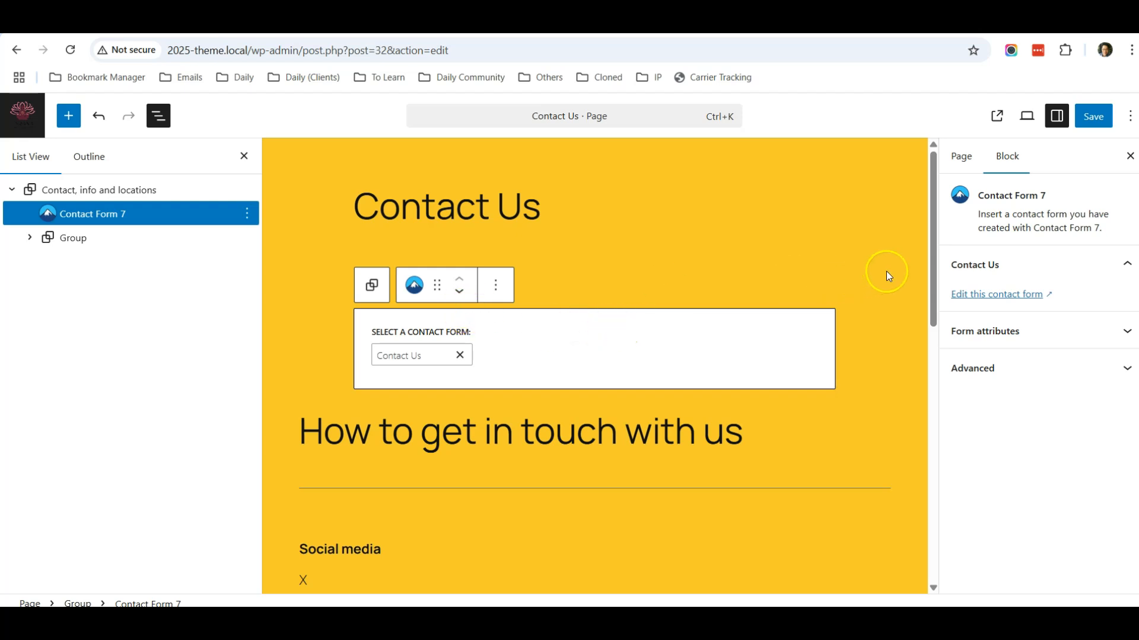
left_click(1095, 122)
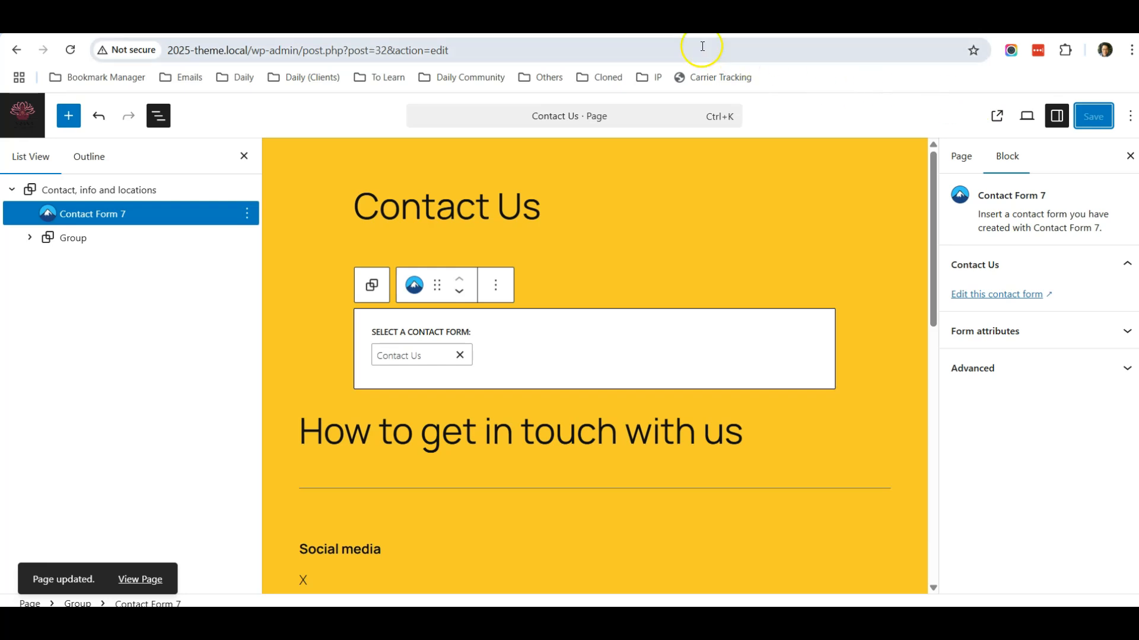
Switch to the live site, open its Contact Us page, and check the embedded contact form.
left_click(635, 24)
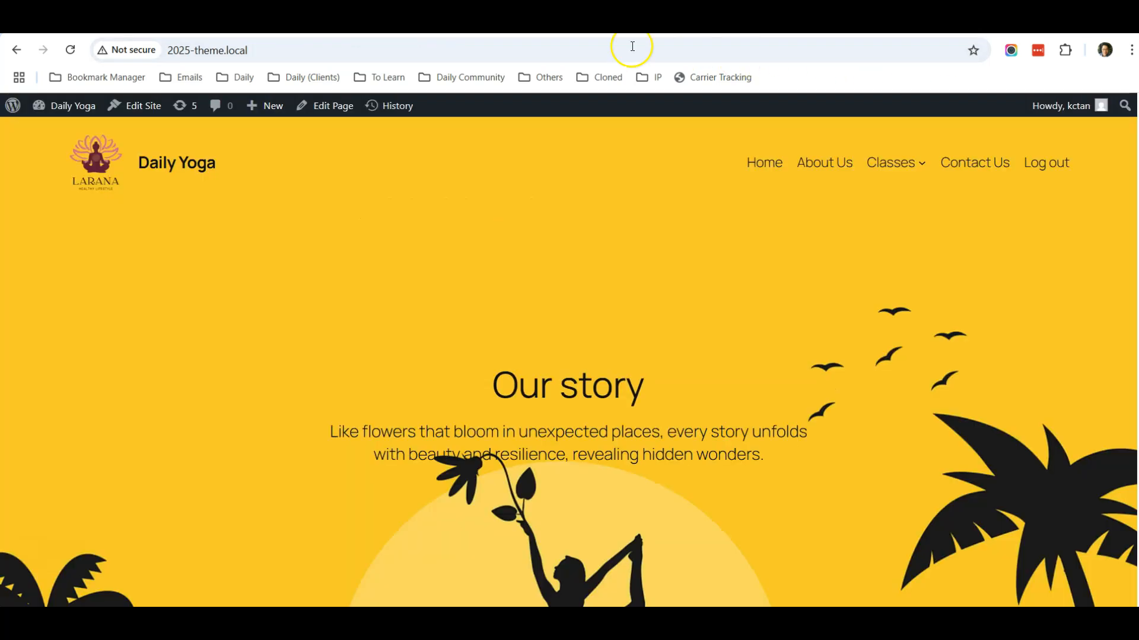
left_click(324, 45)
left_click(976, 163)
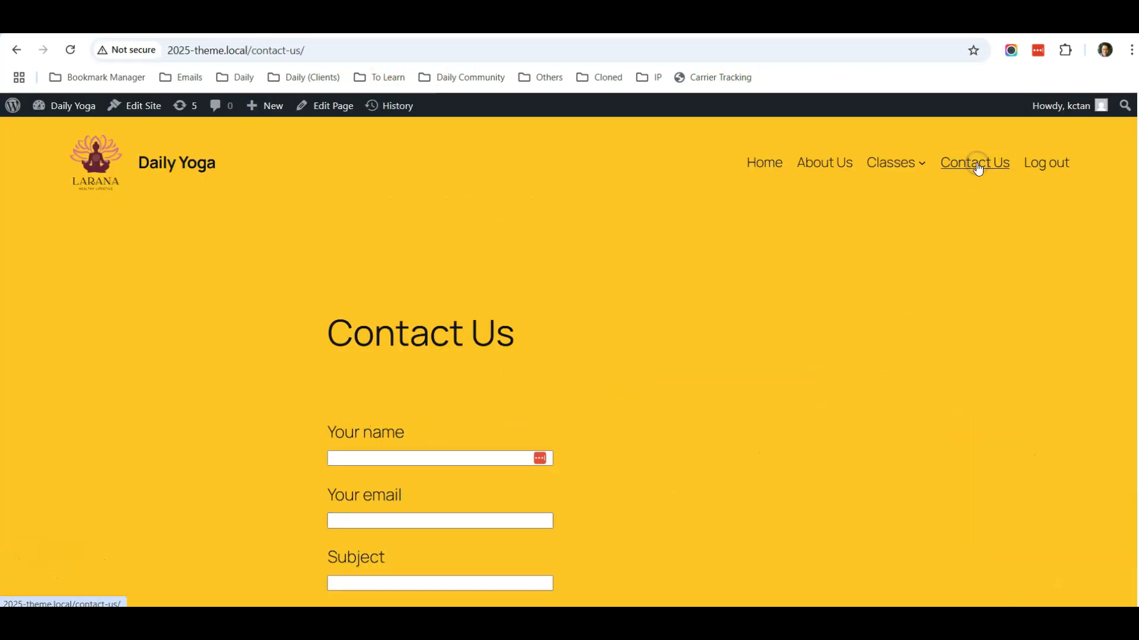
scroll(707, 247, "down", 5)
scroll(617, 270, "up", 3)
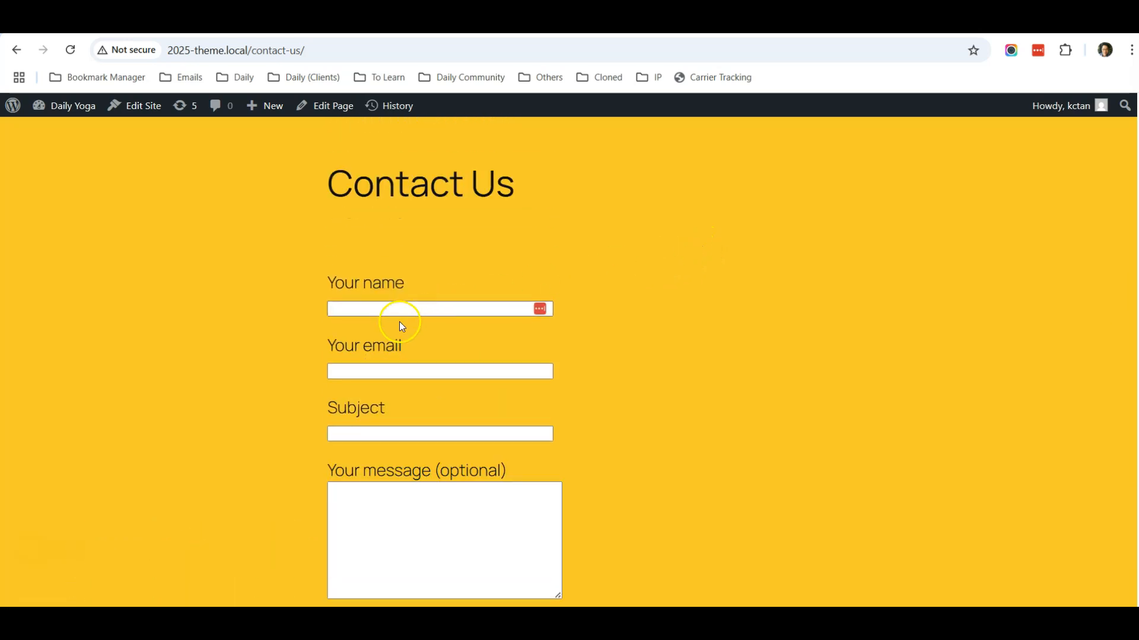
Fill in the form with a name, an e-mail, subject "Testing" and message "Just a test", and submit it.
left_click(373, 307)
left_click(428, 342)
left_click(386, 372)
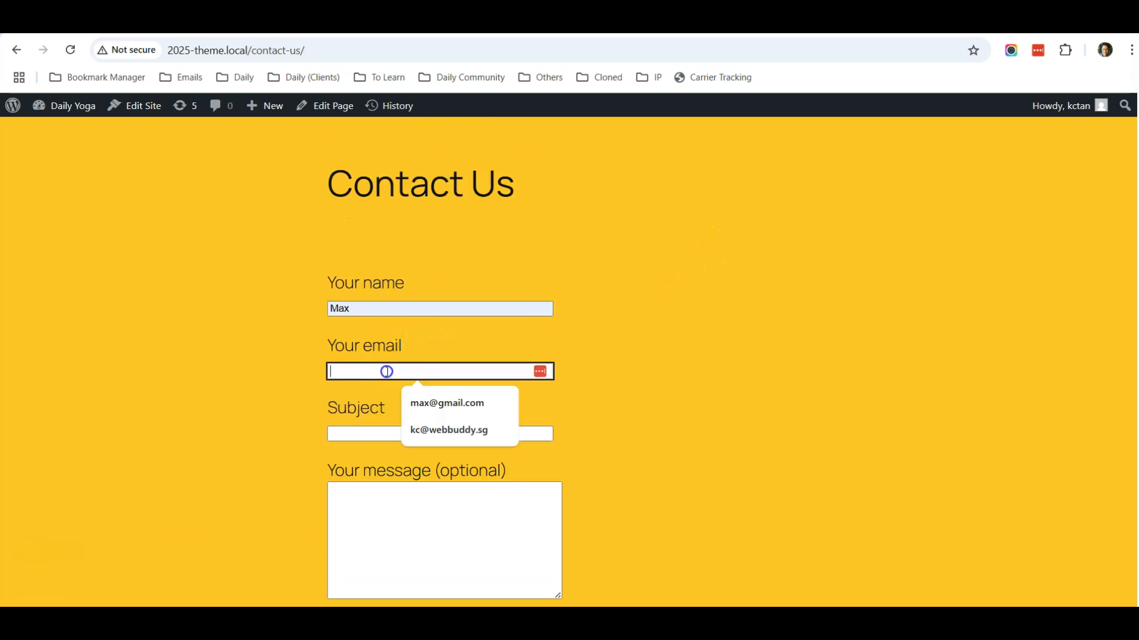
left_click(432, 402)
left_click(380, 432)
left_click(424, 467)
left_click(378, 536)
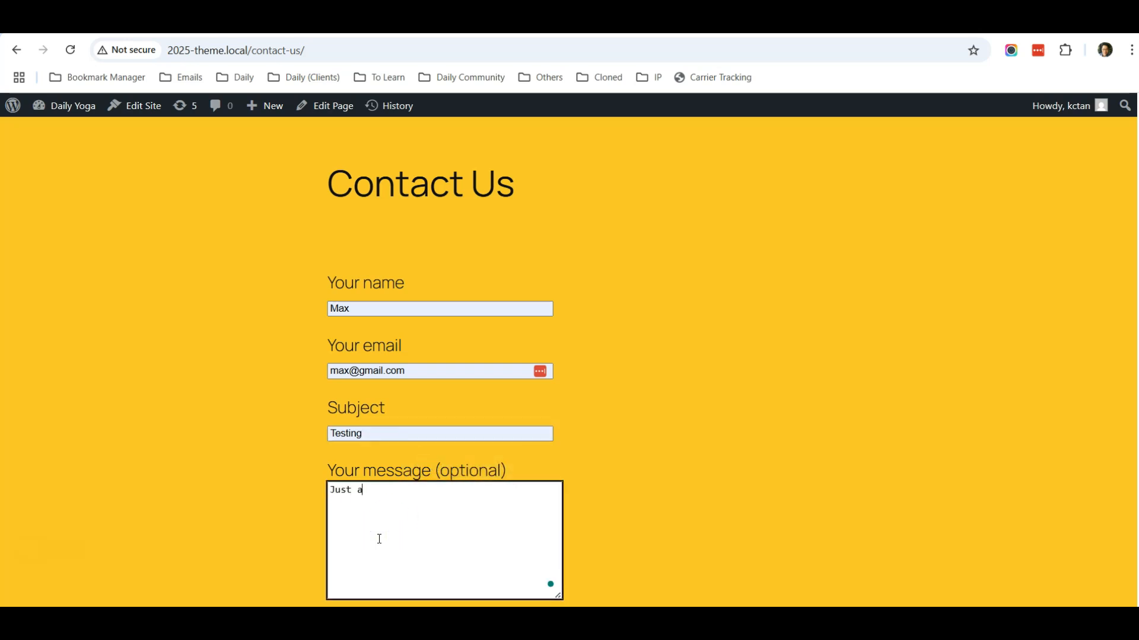
scroll(379, 539, "down", 3)
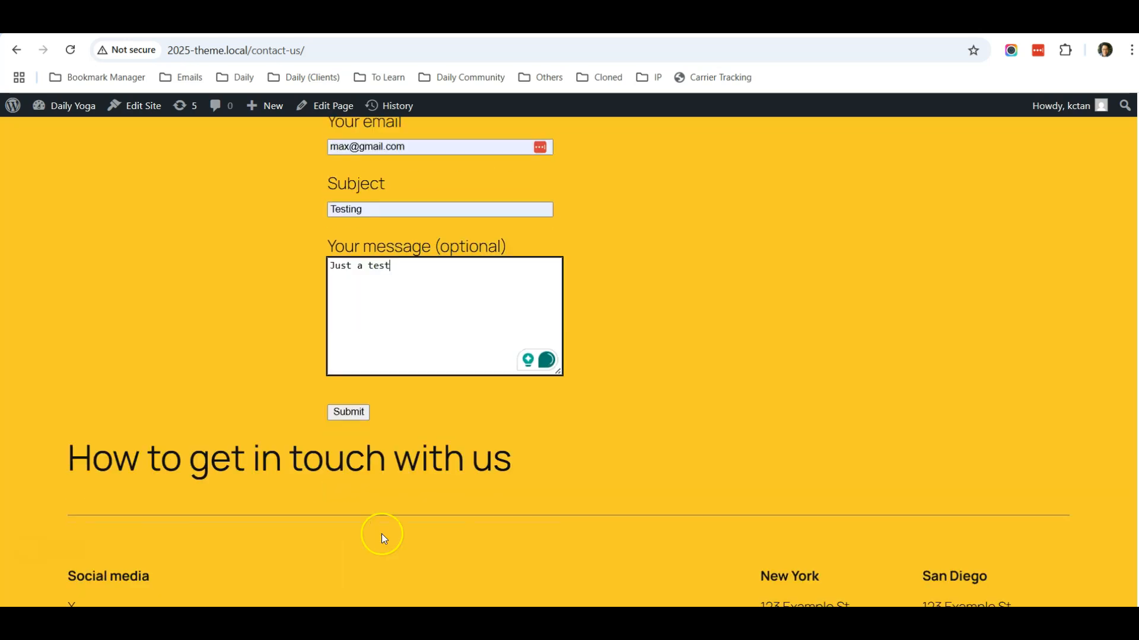
left_click(347, 410)
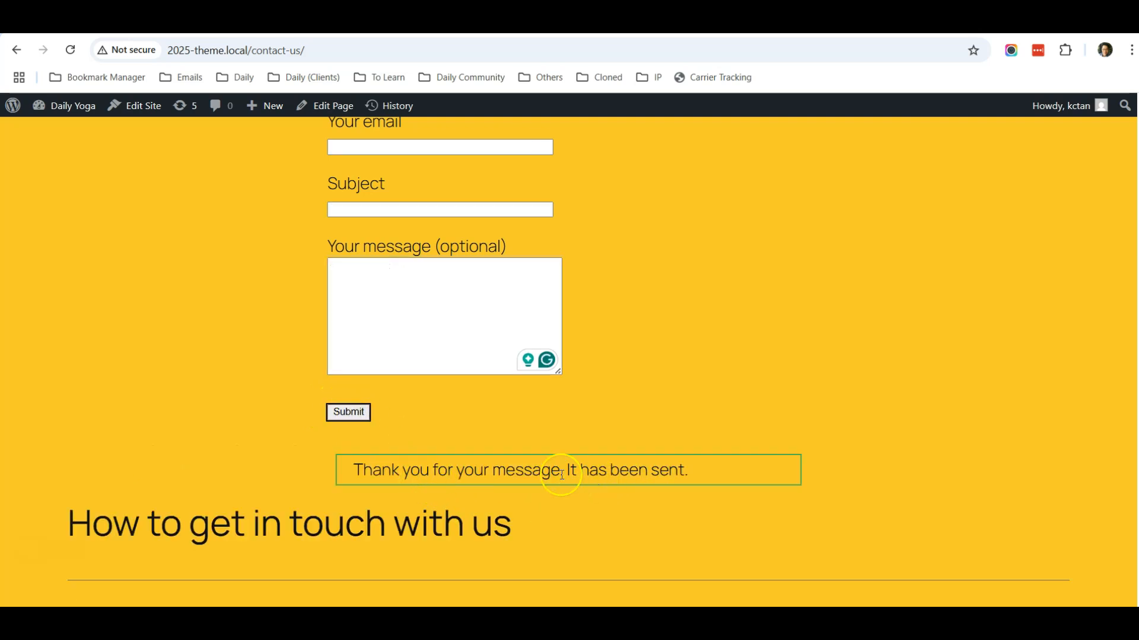
scroll(698, 389, "up", 3)
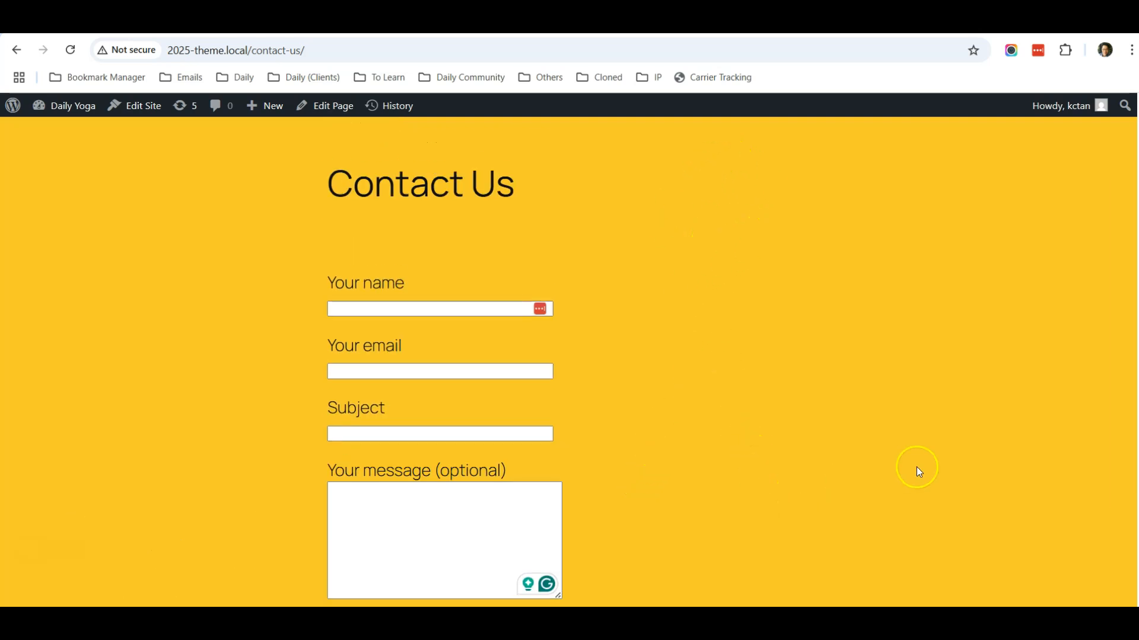
Switch to Local, open Mailpit for the 2025 Theme site, and read the "Website contact from submission" e-mail's sender line.
key("alt+Tab")
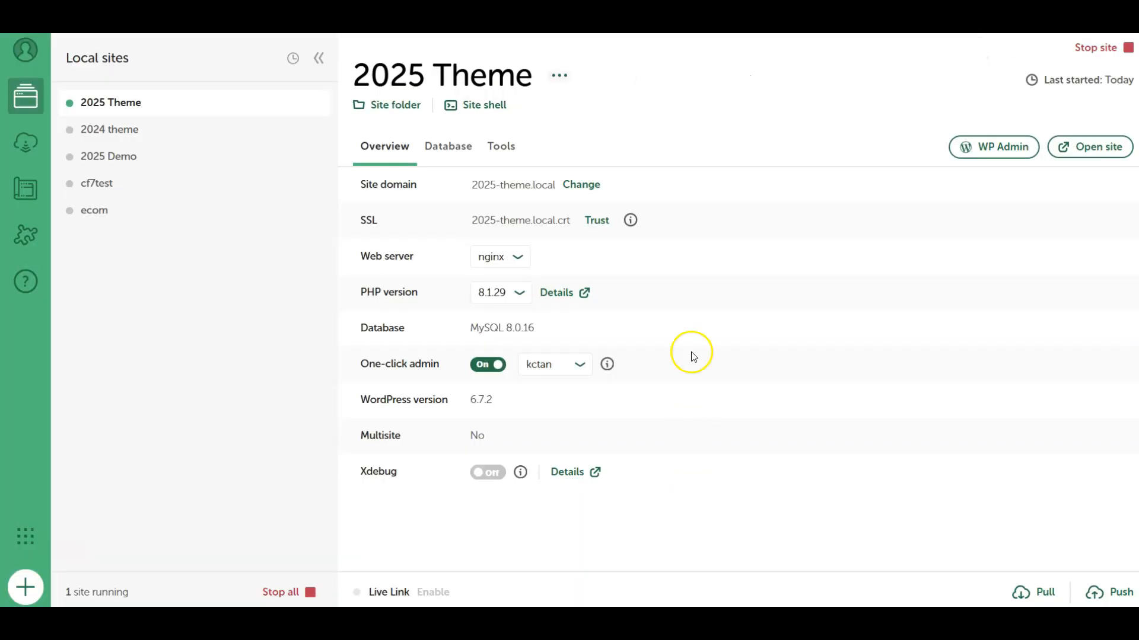
left_click(501, 150)
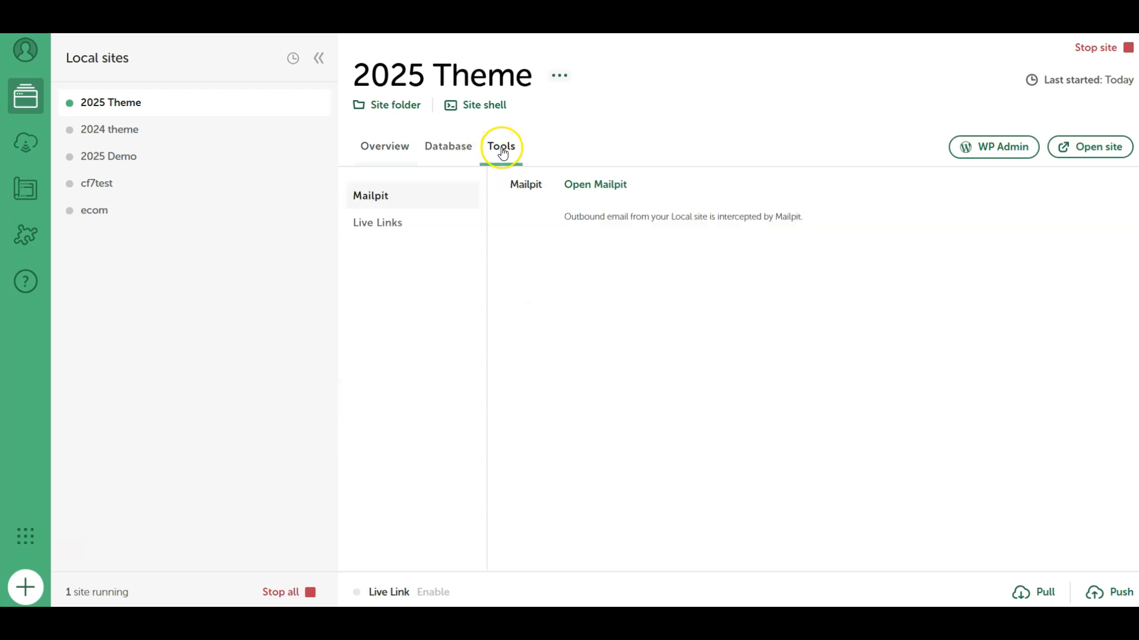
left_click(605, 190)
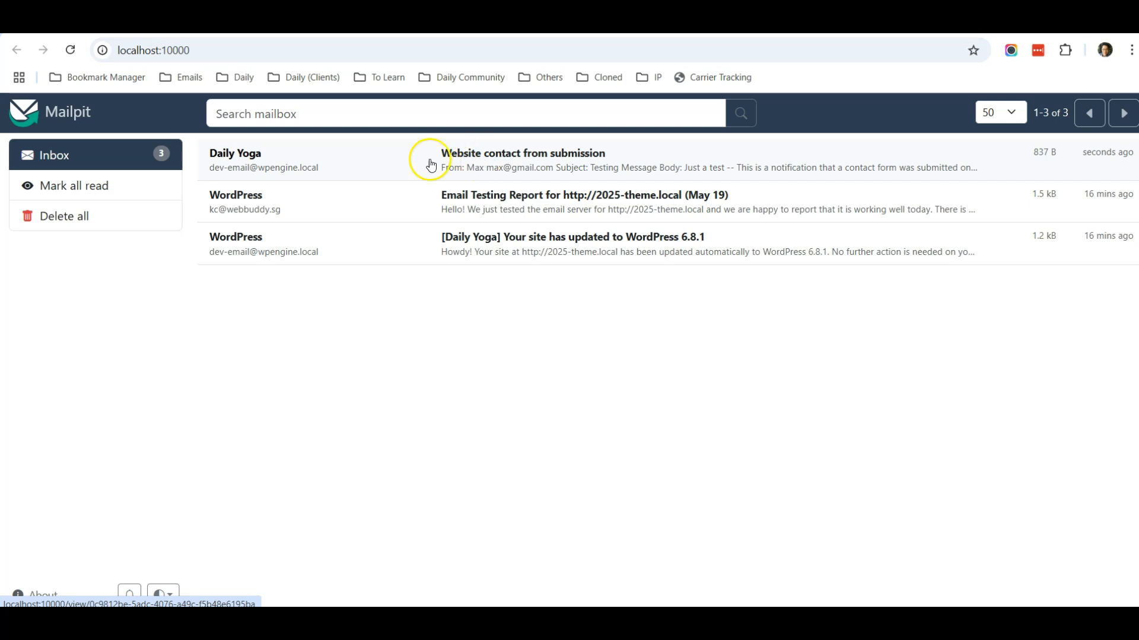
left_click(481, 162)
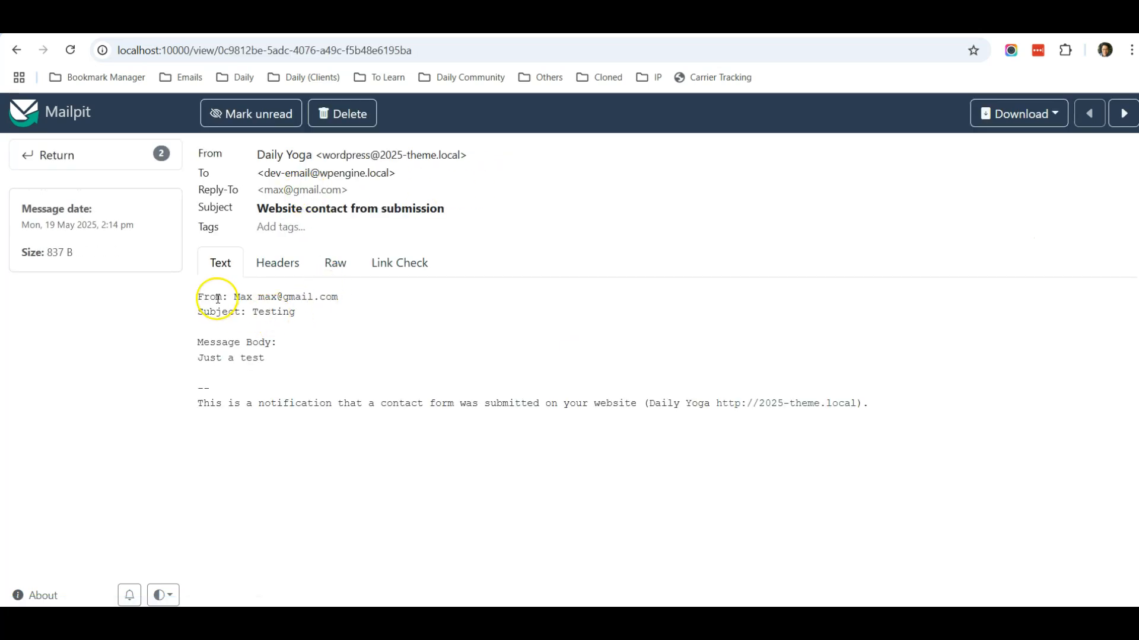
left_click_drag(199, 296, 342, 298)
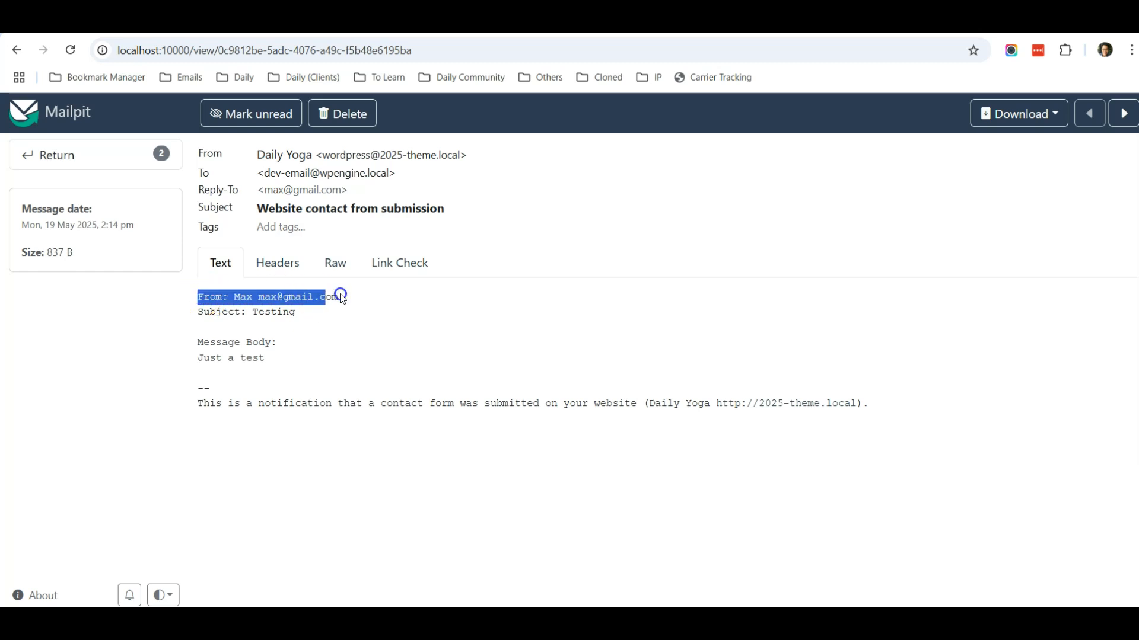
Read the notification e-mail's sender line, subject, message text and recipient address.
left_click(368, 330)
left_click_drag(338, 297, 280, 313)
left_click_drag(267, 358, 190, 356)
left_click(314, 358)
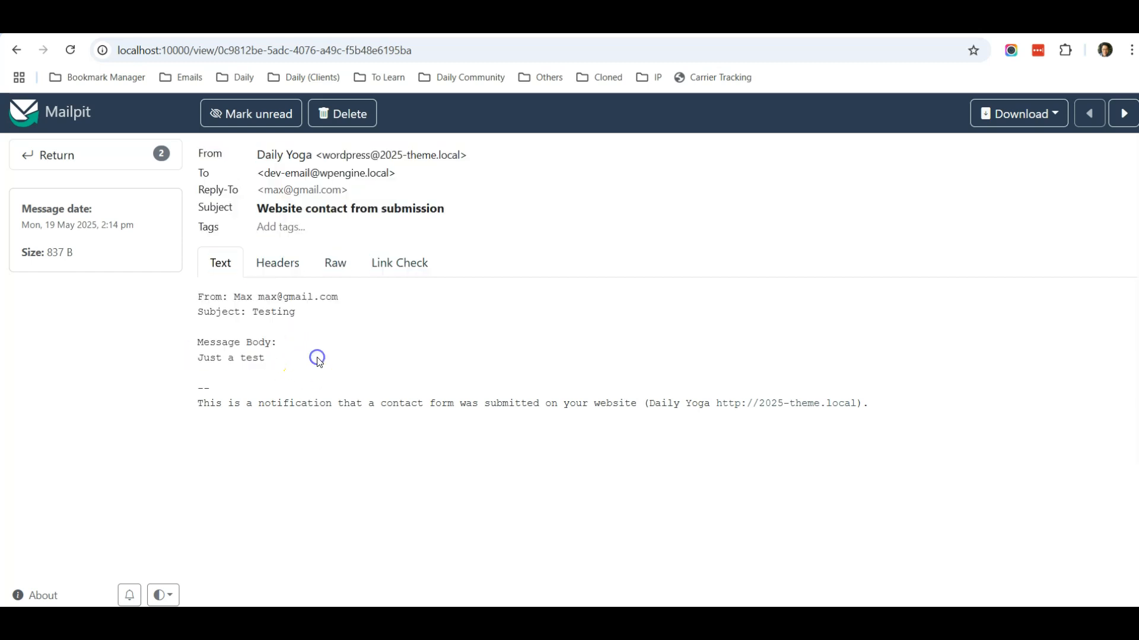
left_click_drag(391, 176, 264, 176)
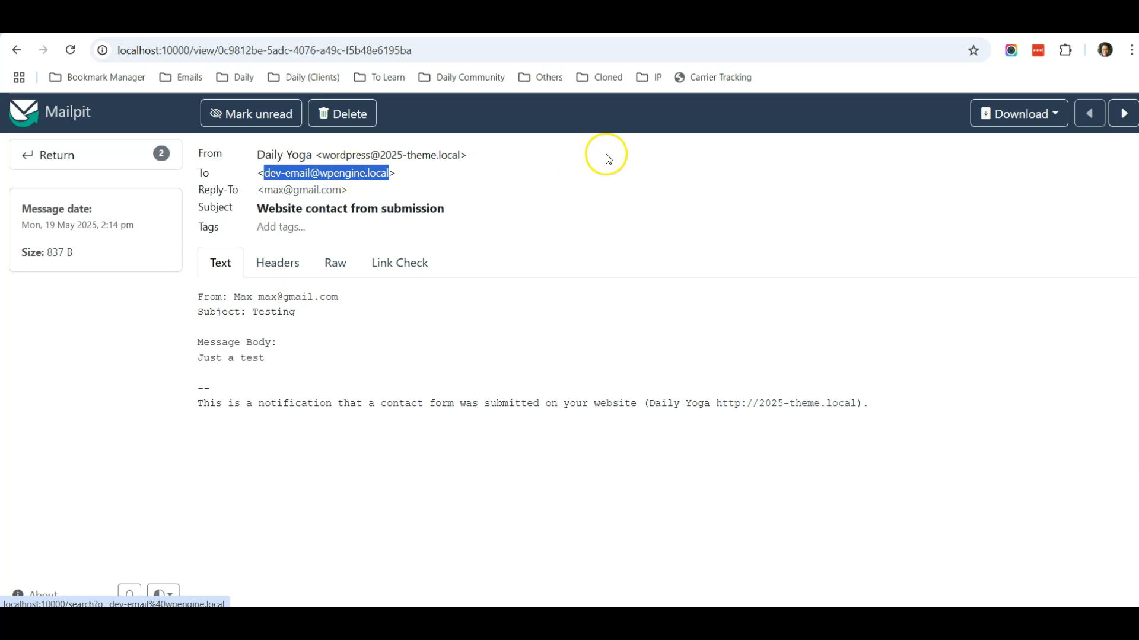
Switch back to the live Contact Us page and review the form's fields and the area below its Submit button.
left_click(650, 22)
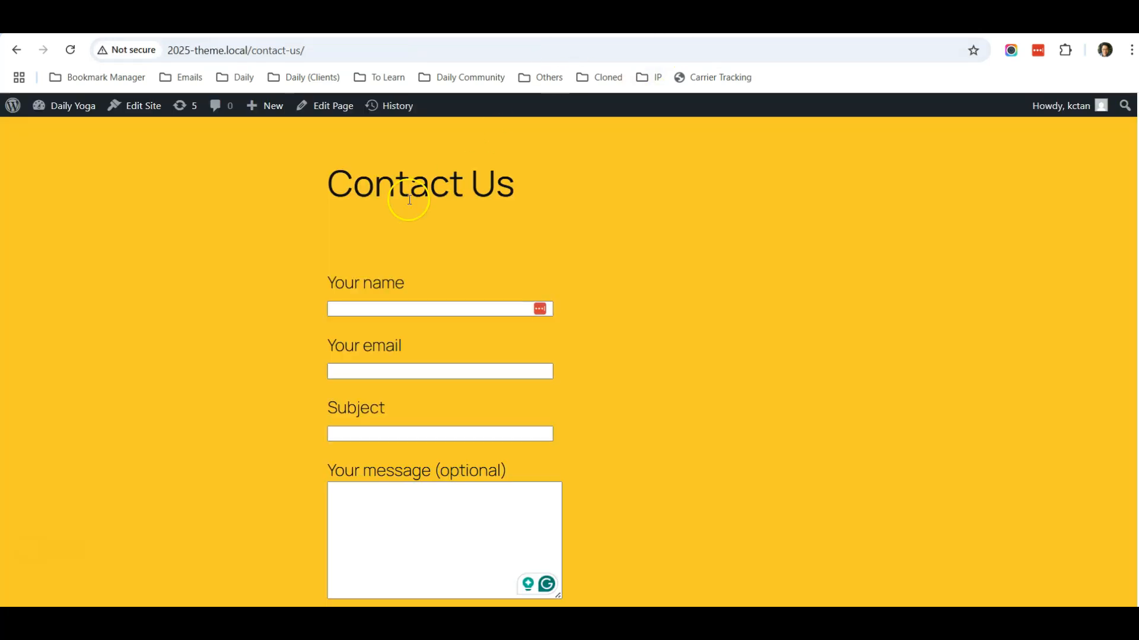
scroll(427, 304, "down", 3)
scroll(427, 304, "up", 4)
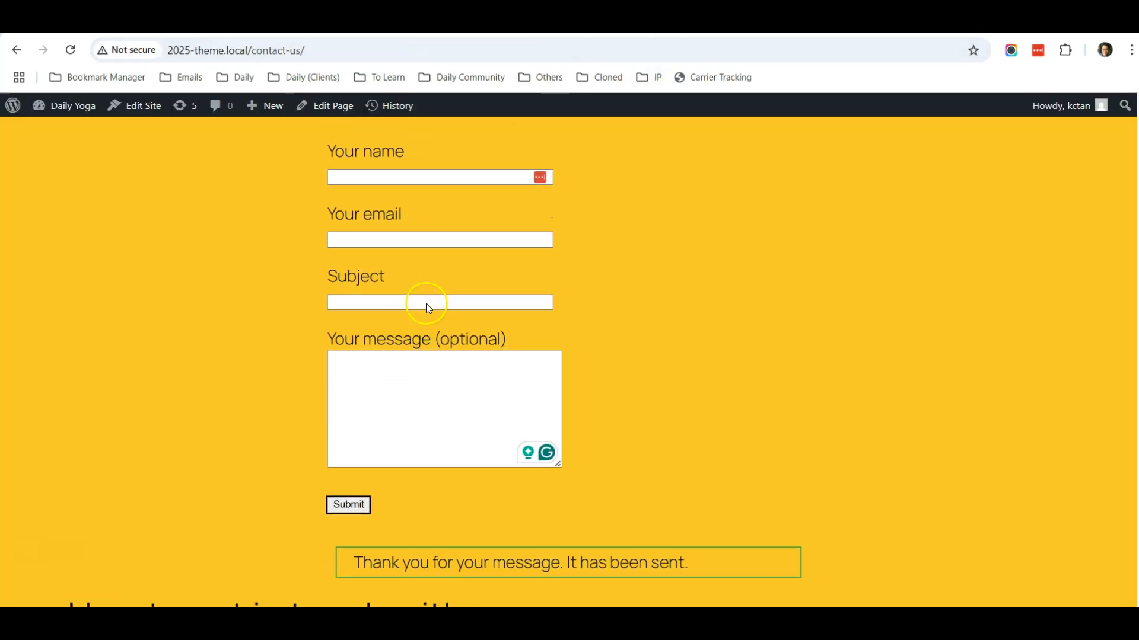
scroll(427, 304, "down", 3)
scroll(427, 303, "up", 4)
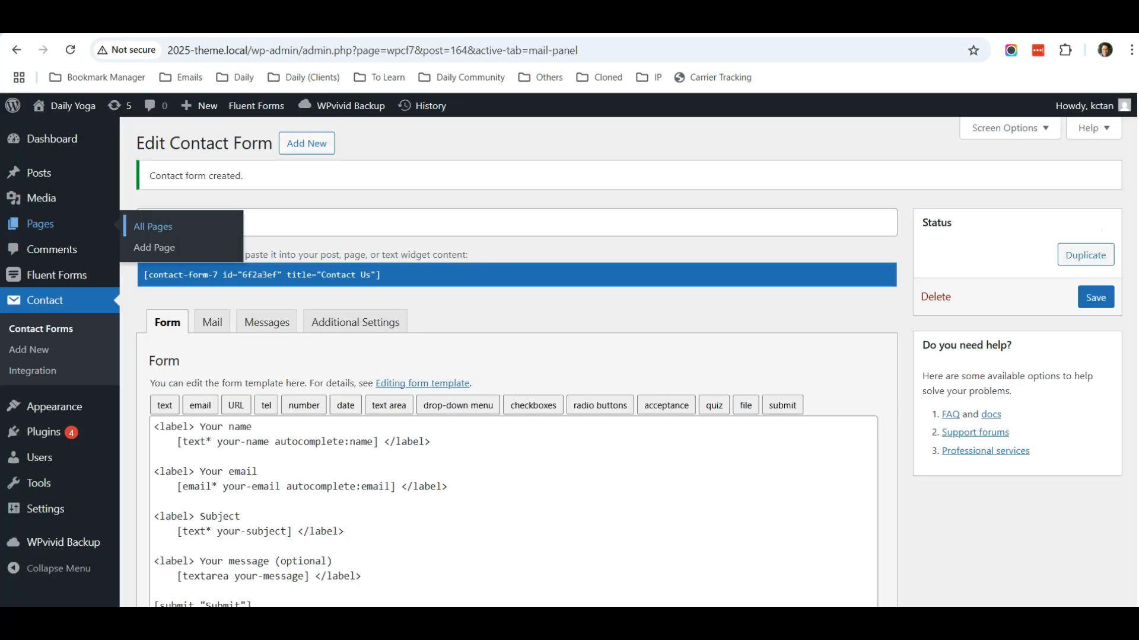
In the Contact Us form template, duplicate the Subject label block and relabel the copy above Subject as "Mobile No.".
scroll(559, 311, "down", 3)
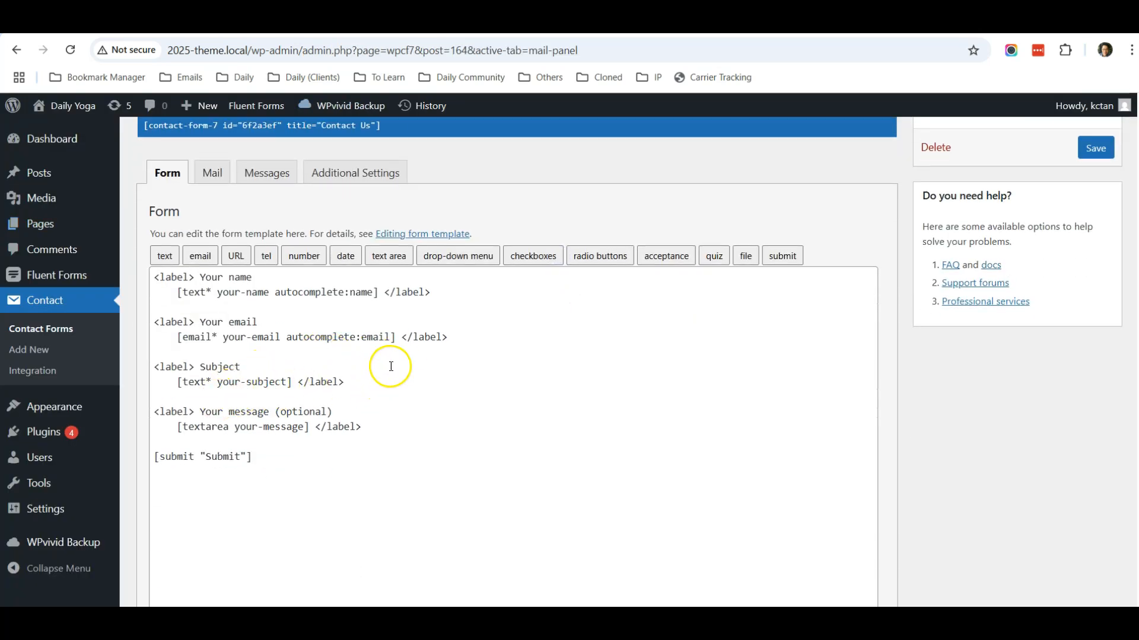
left_click(465, 337)
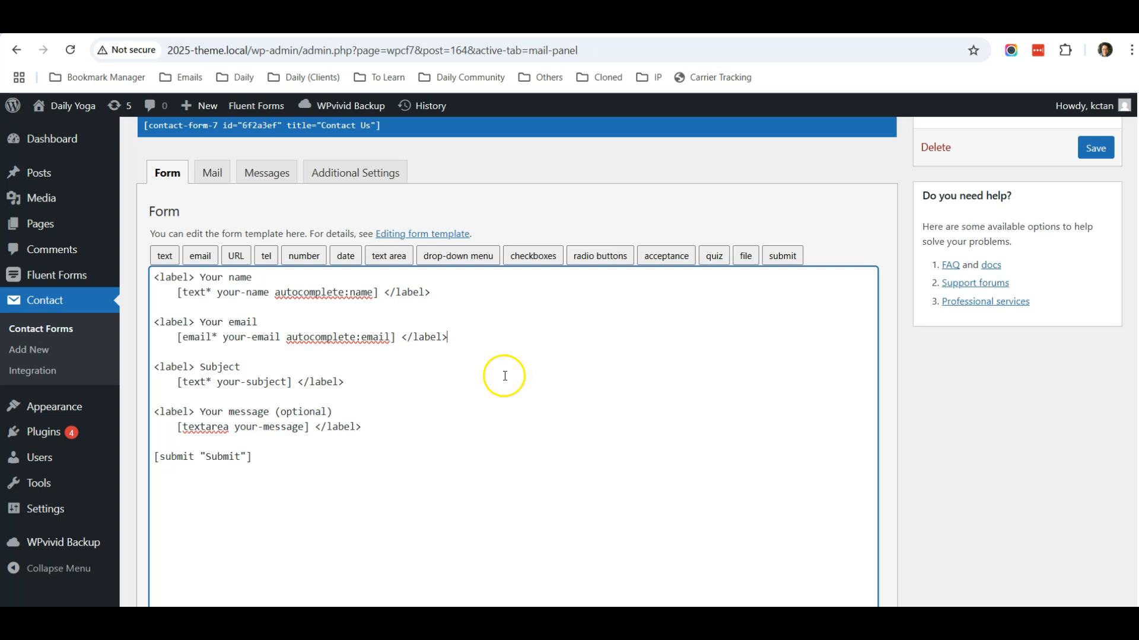
left_click_drag(457, 338, 256, 338)
left_click_drag(358, 378, 152, 369)
key("ctrl+c")
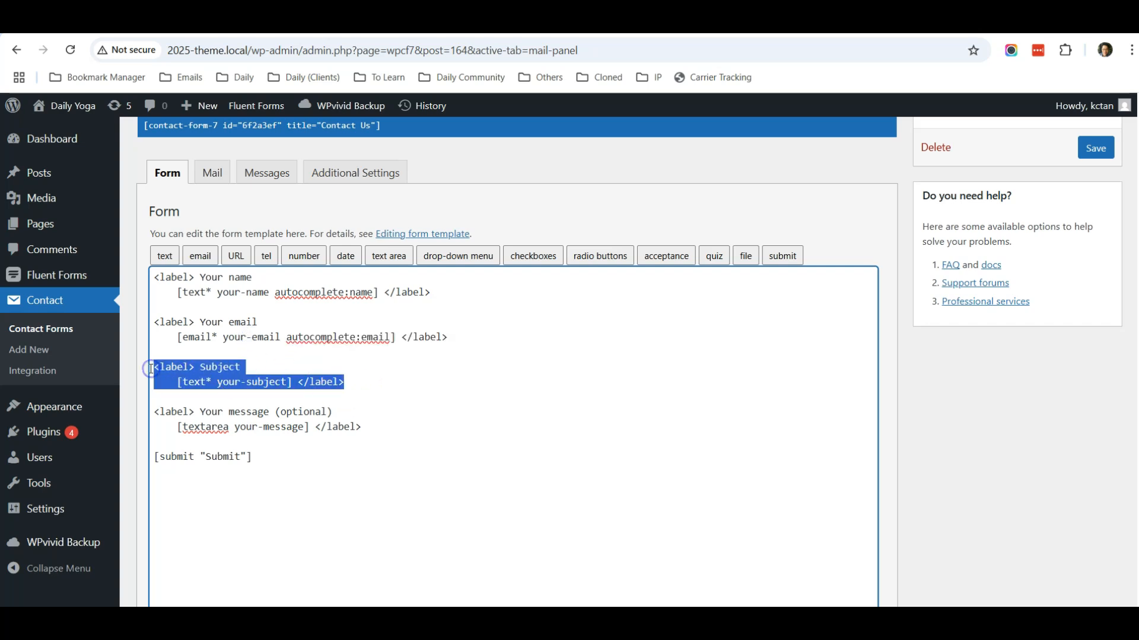
left_click(367, 387)
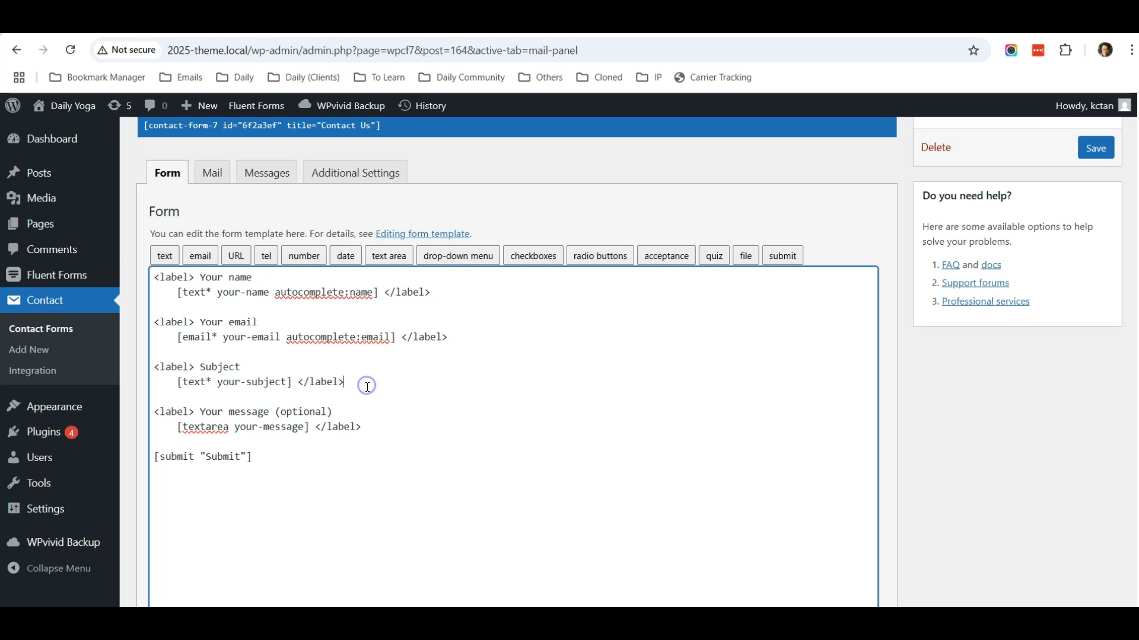
key("Return")
key("Return")
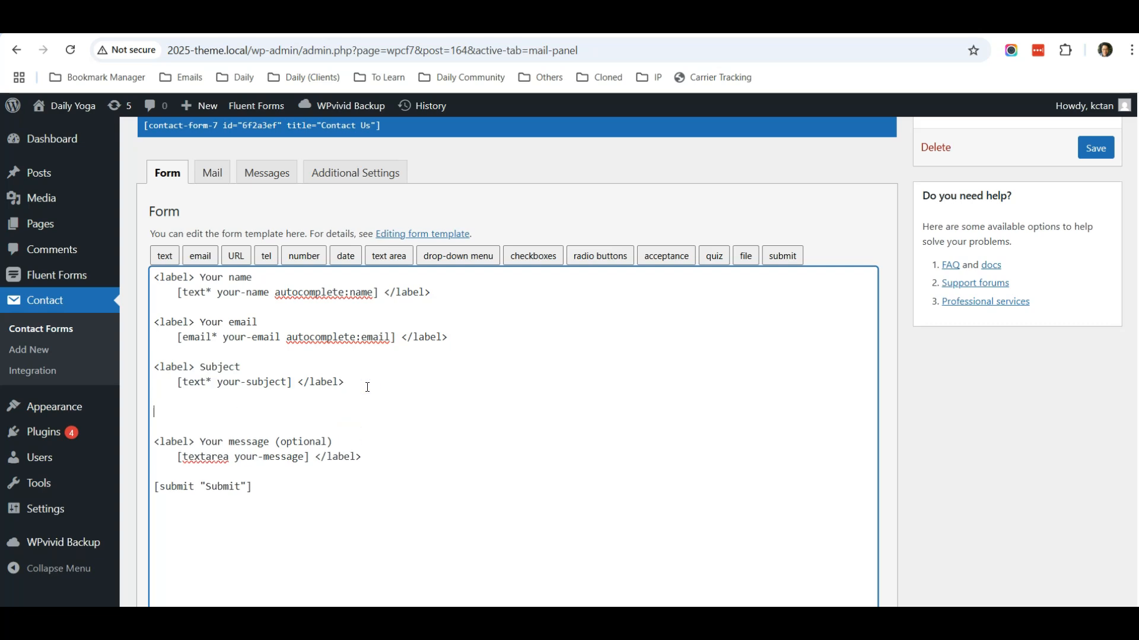
key("ctrl+v")
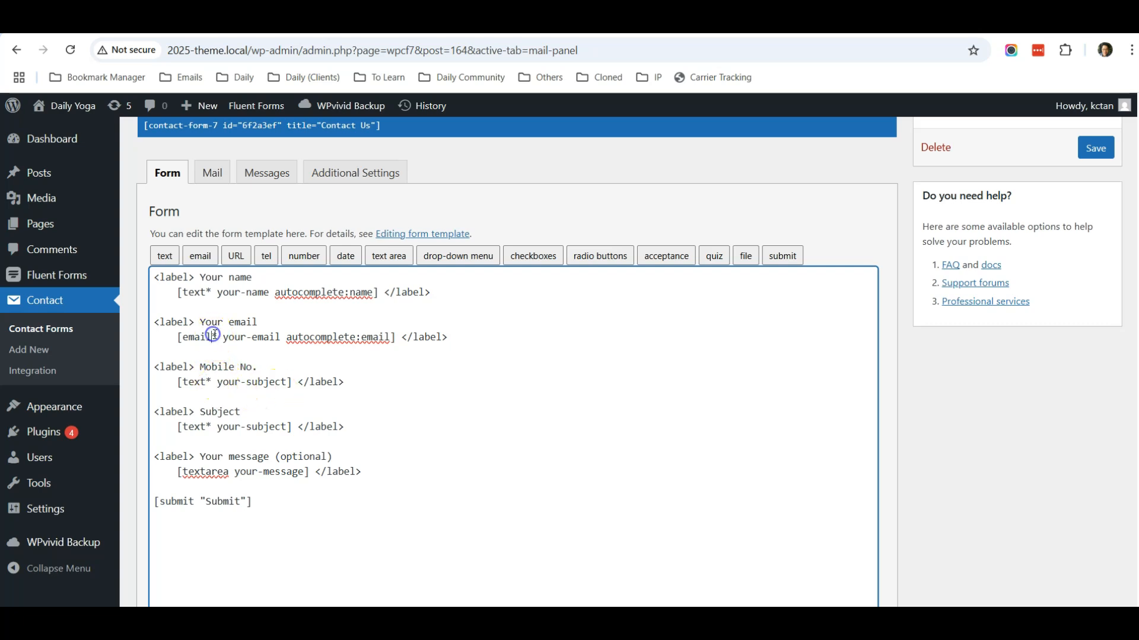
Replace the [text* your-subject] tag under "Mobile No." with a newly generated, non-required text field tag.
left_click_drag(218, 337, 208, 338)
left_click_drag(211, 426, 200, 426)
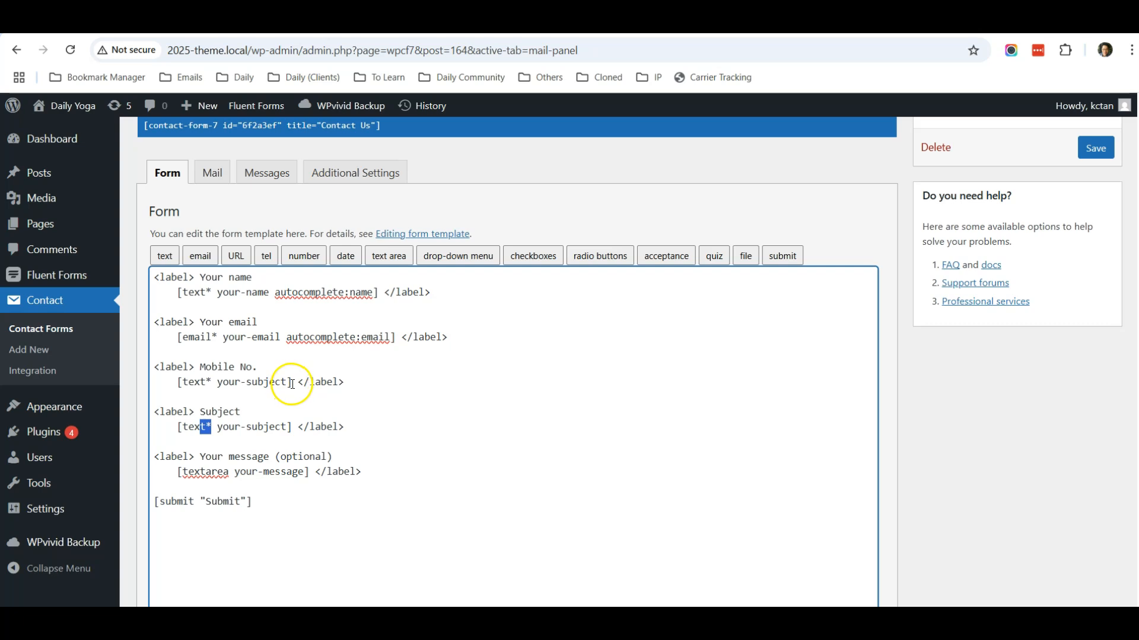
left_click_drag(291, 384, 207, 382)
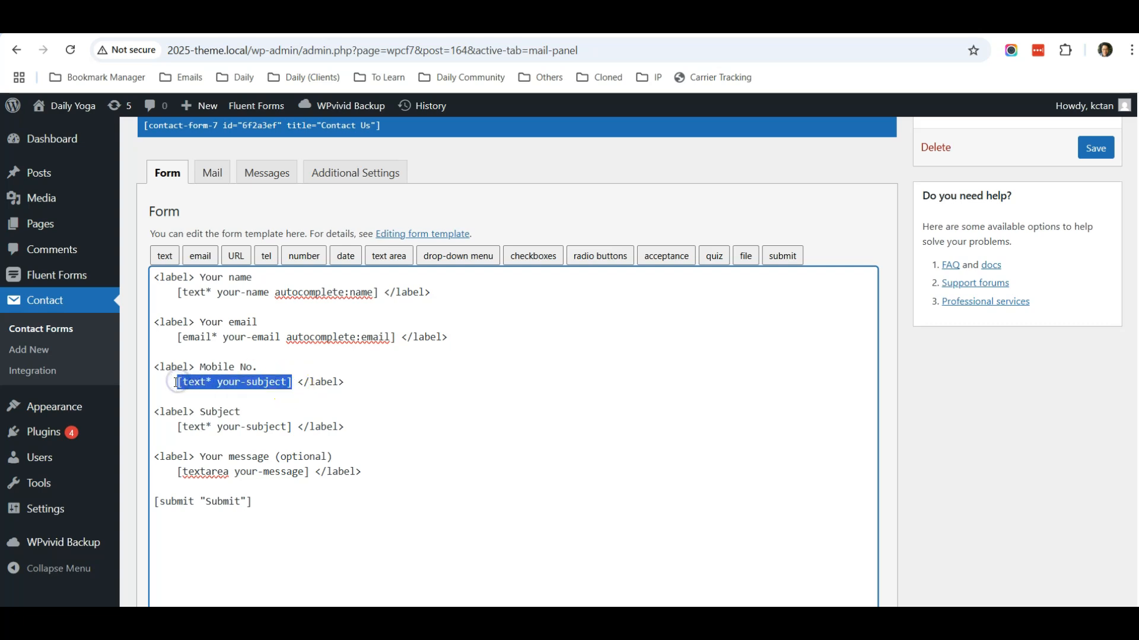
key("BackSpace")
left_click(224, 390)
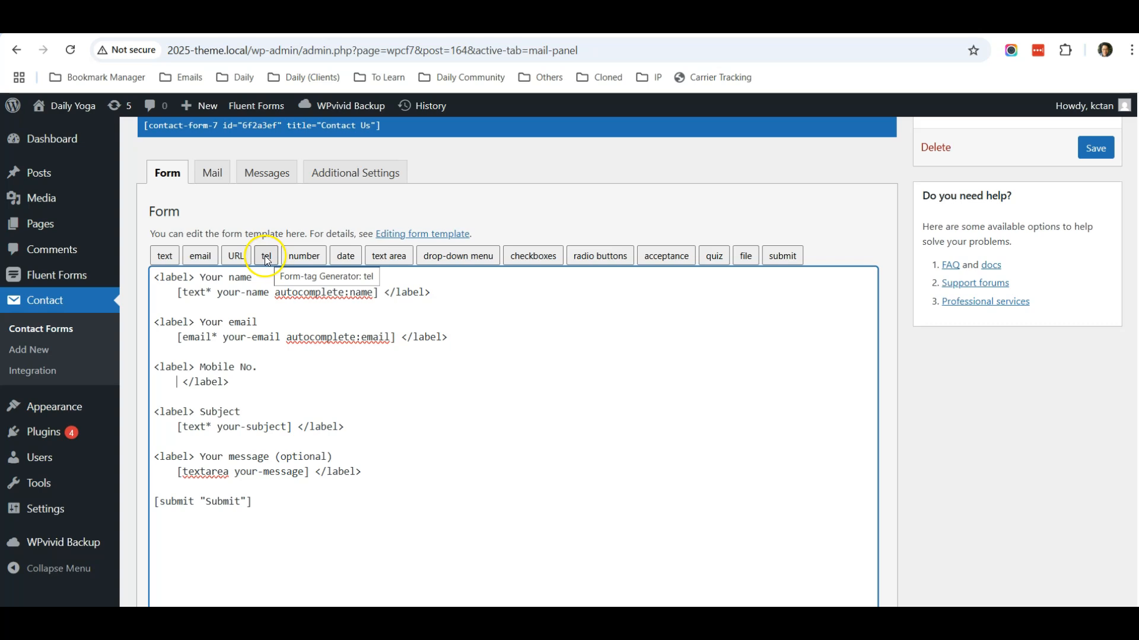
left_click(165, 256)
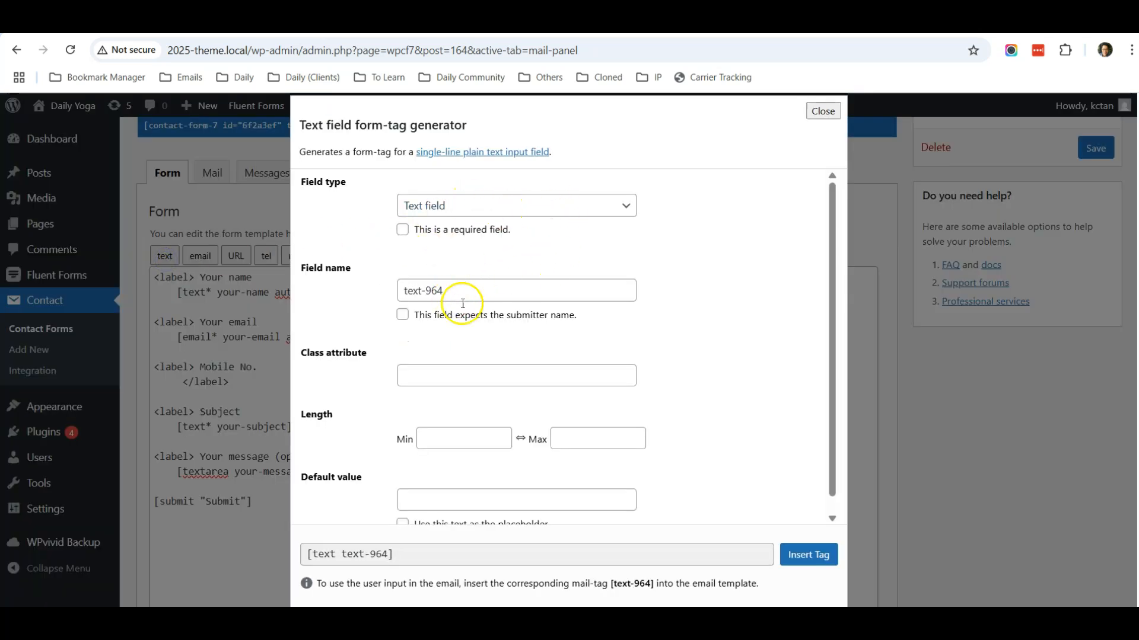
scroll(475, 346, "down", 1)
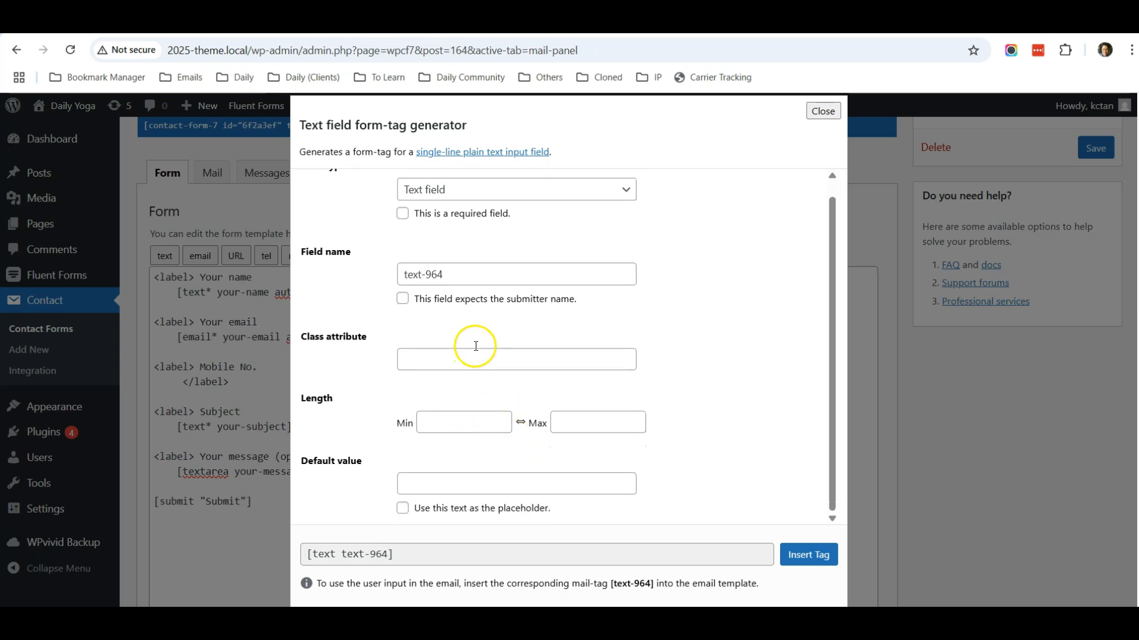
left_click(806, 554)
left_click(360, 425)
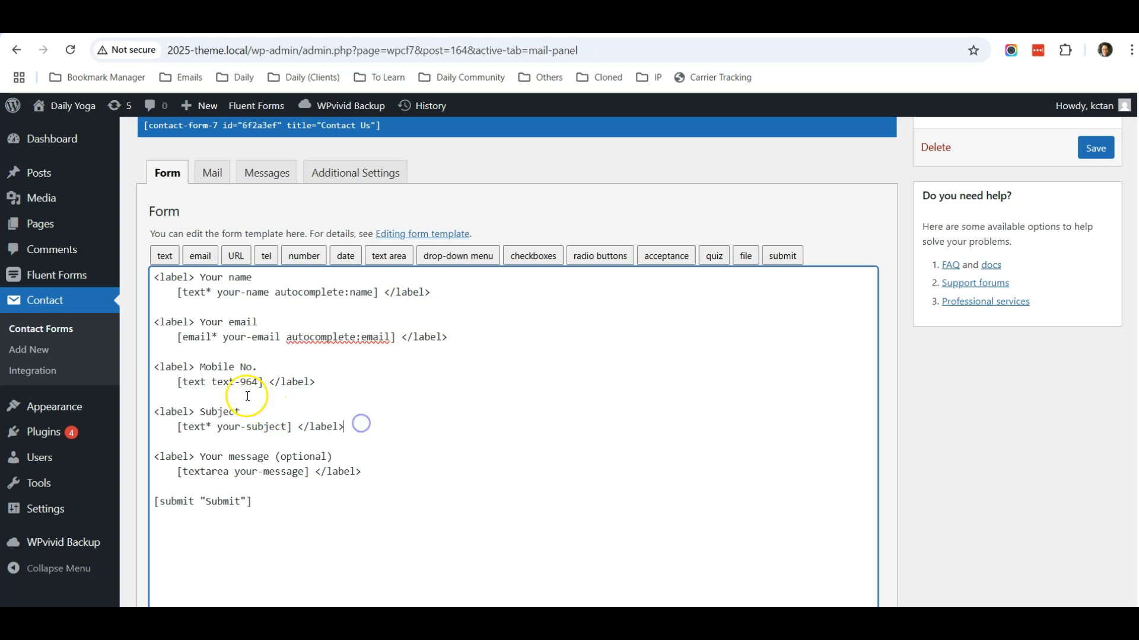
Check the name inside the new Mobile No. tag and save the contact form.
left_click(210, 383)
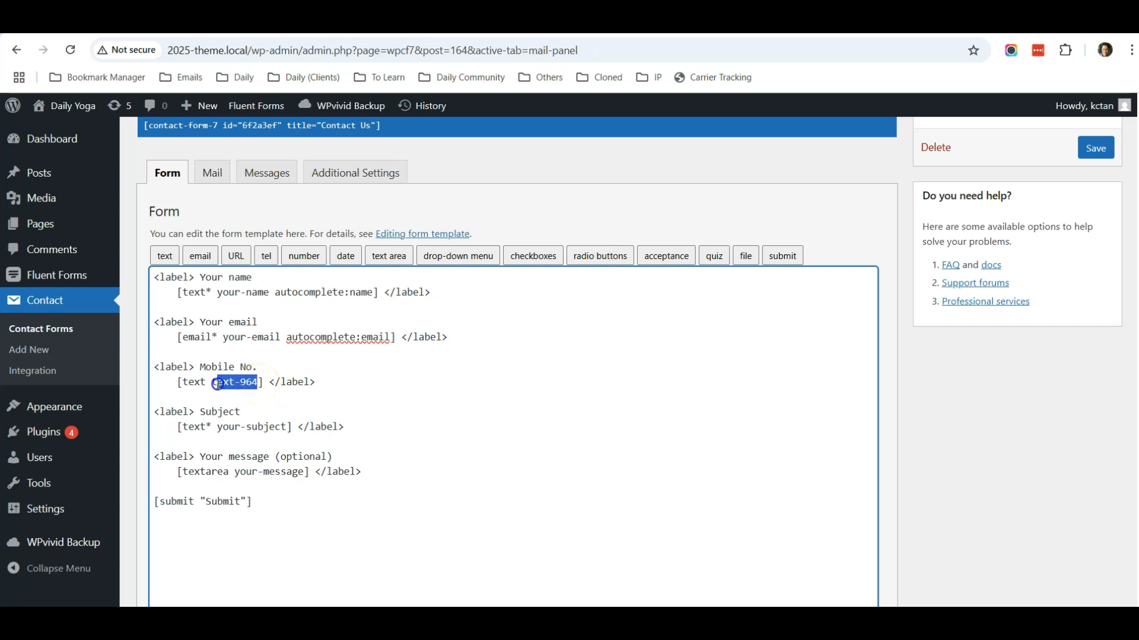
left_click_drag(257, 383, 262, 382)
left_click(268, 382)
scroll(268, 382, "up", 3)
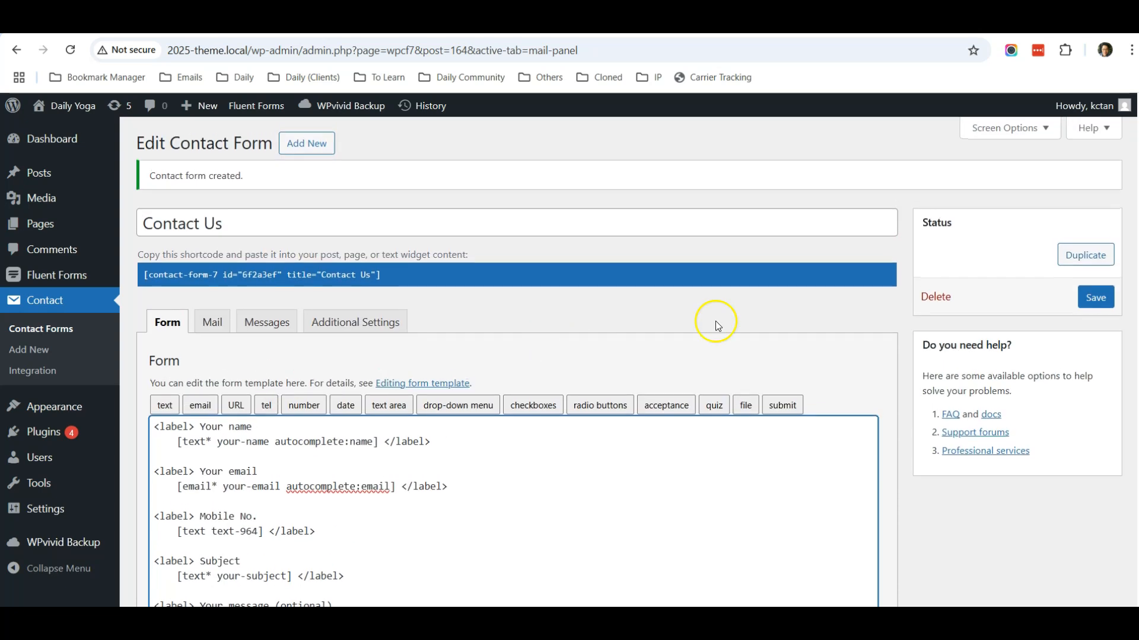
left_click(1089, 303)
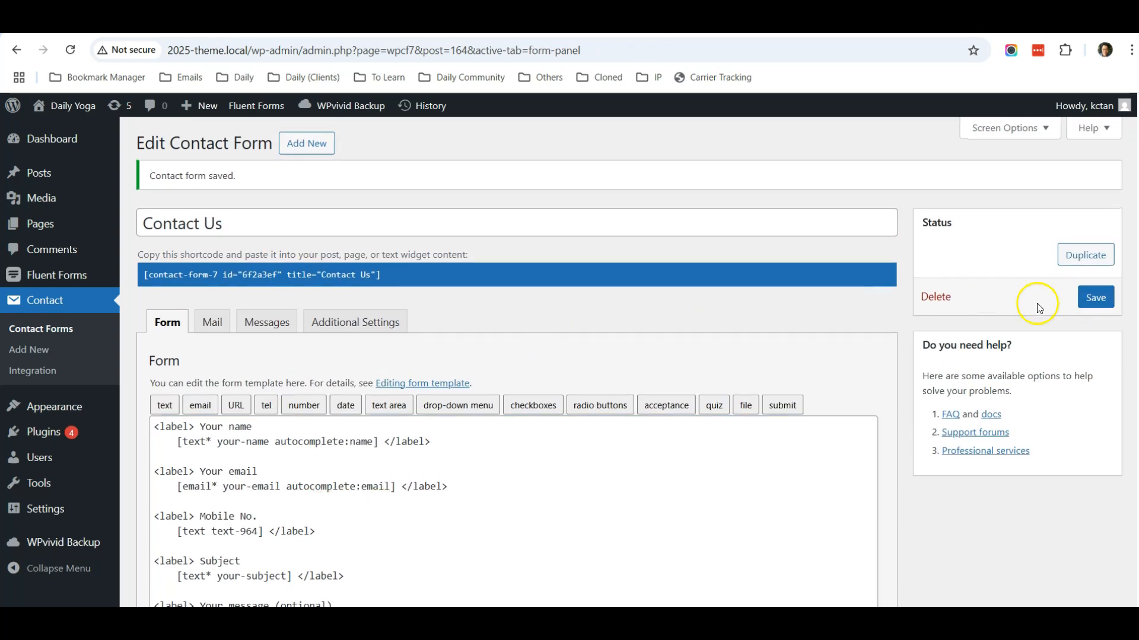
Add a "Mobile:" line below the Subject line in the notification mail's message body.
scroll(1032, 303, "down", 3)
left_click(205, 181)
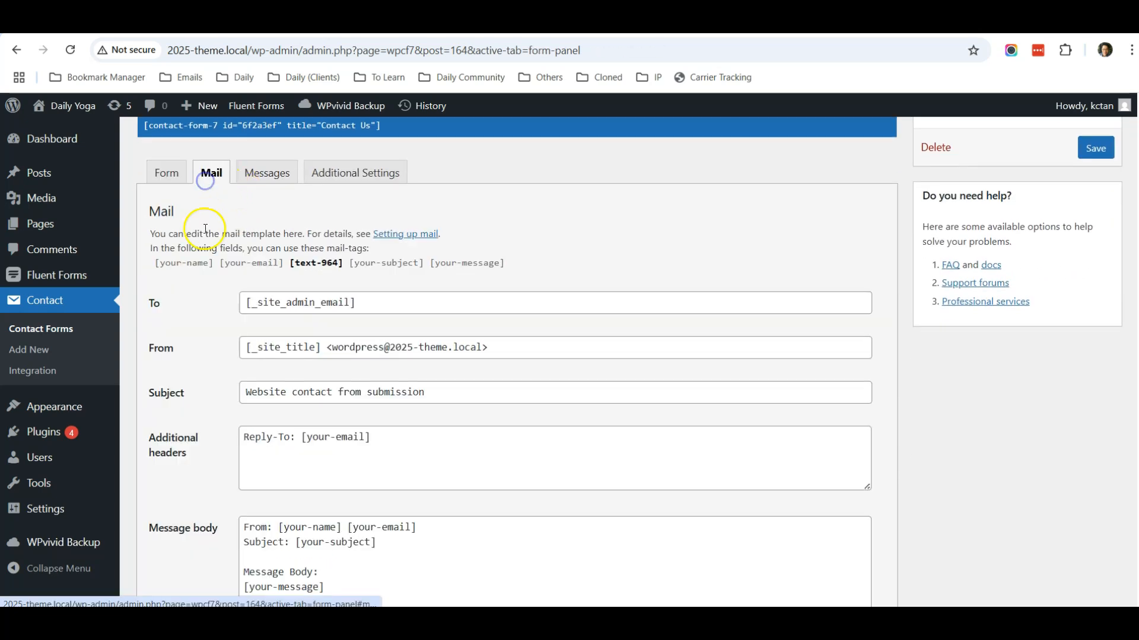
scroll(323, 344, "down", 3)
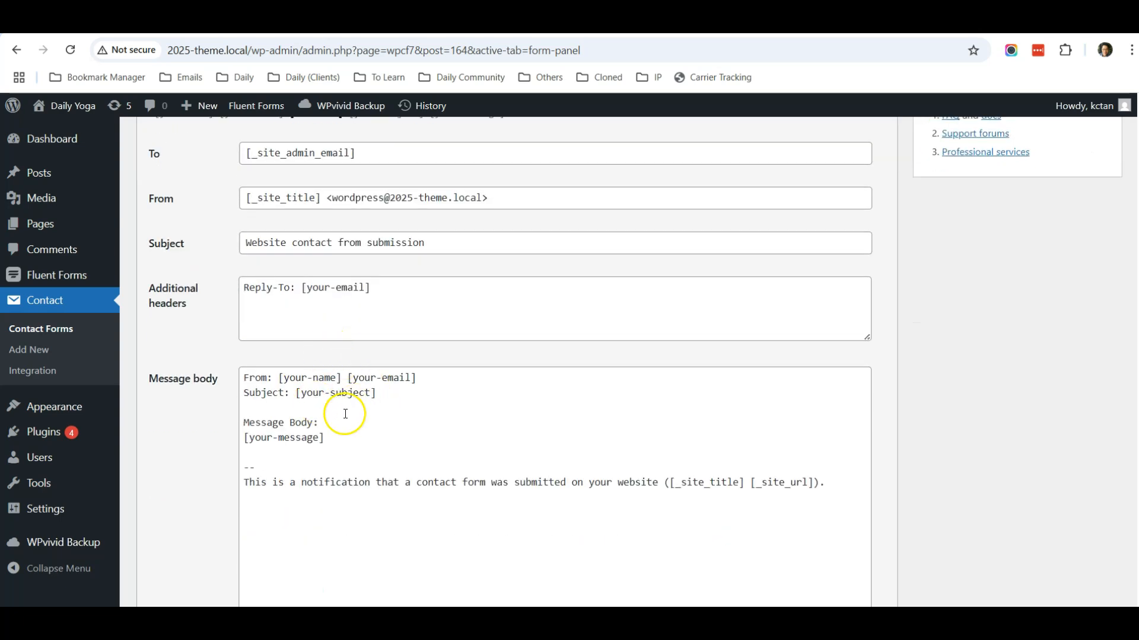
left_click(284, 407)
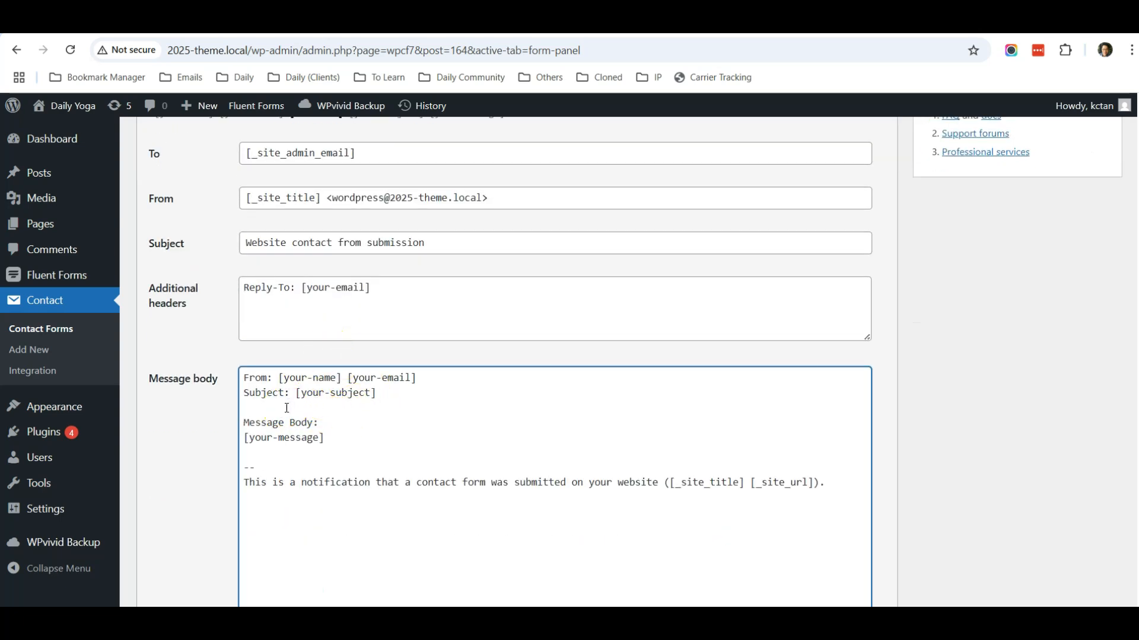
key("Return")
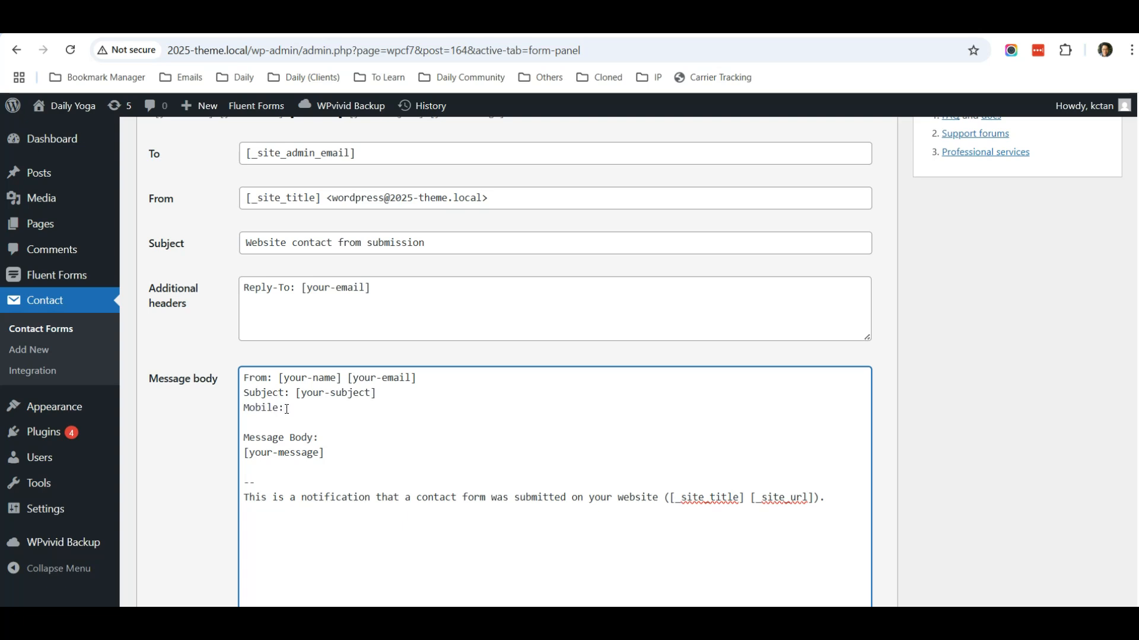
Copy the [text-964] mail-tag from the available tags and paste it after "Mobile:" in the message body.
scroll(281, 404, "up", 1)
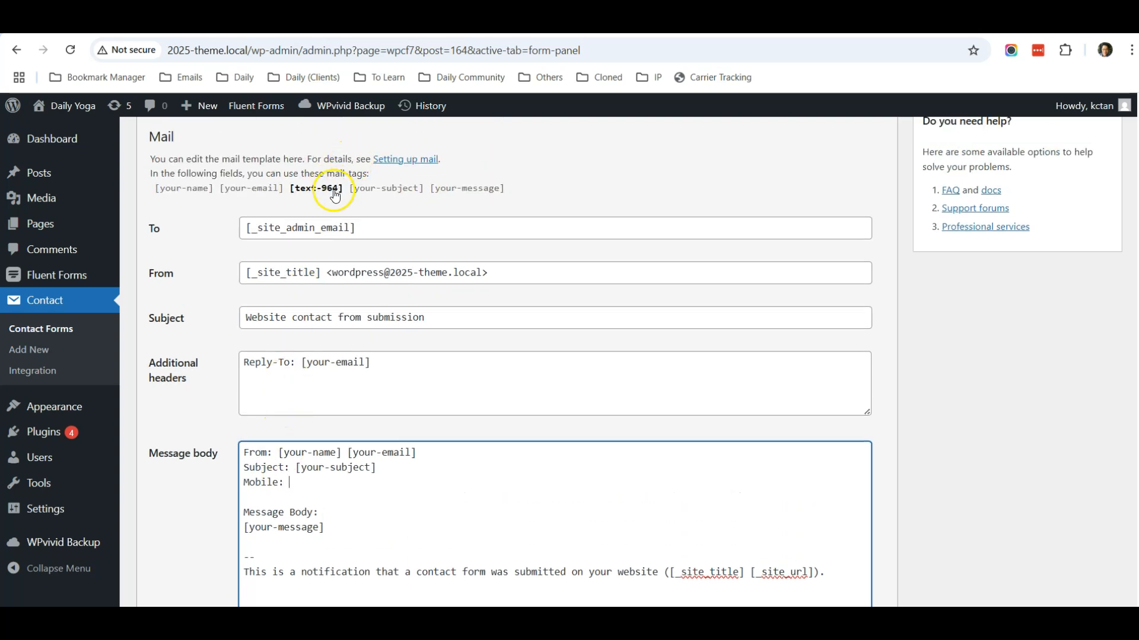
left_click_drag(345, 190, 313, 192)
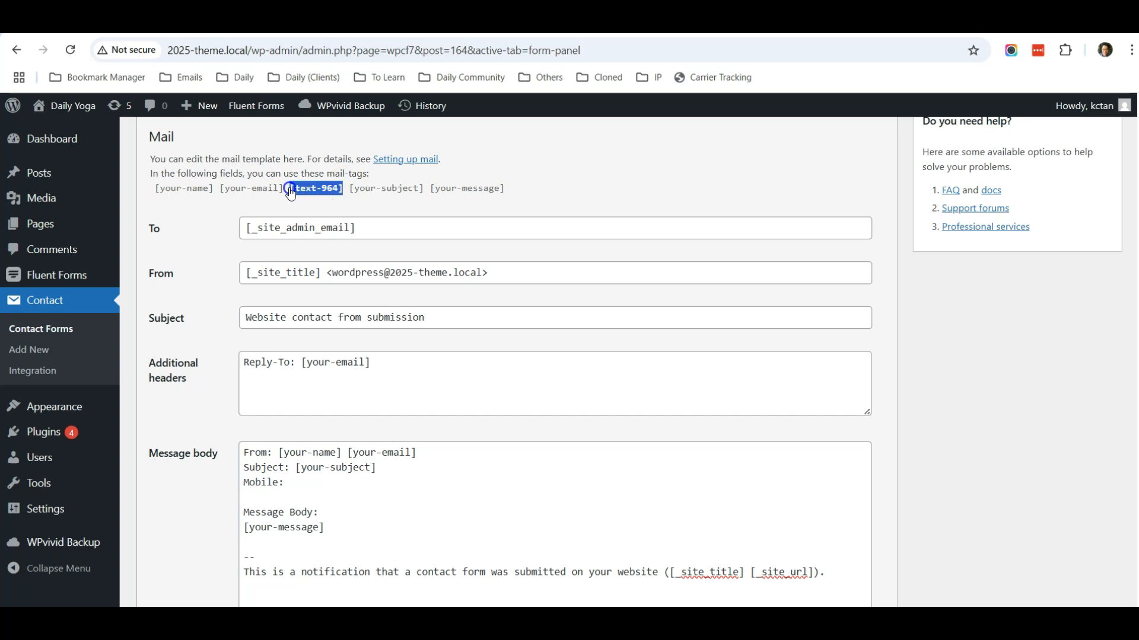
right_click(310, 194)
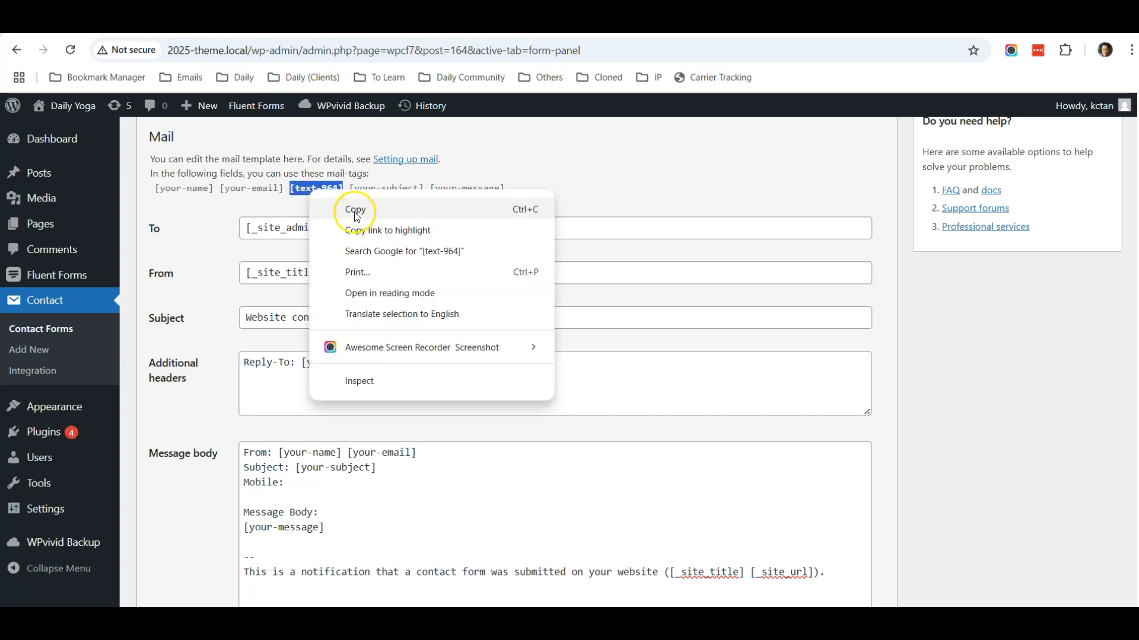
left_click(353, 210)
left_click(354, 445)
scroll(354, 445, "down", 1)
left_click(322, 405)
right_click(322, 404)
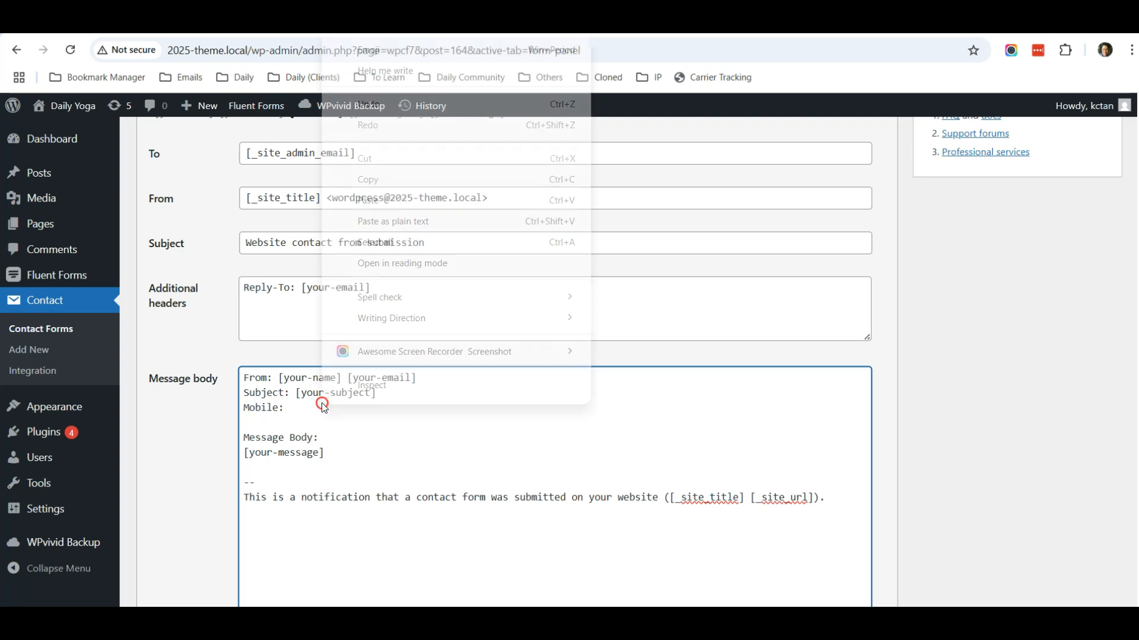
left_click(407, 223)
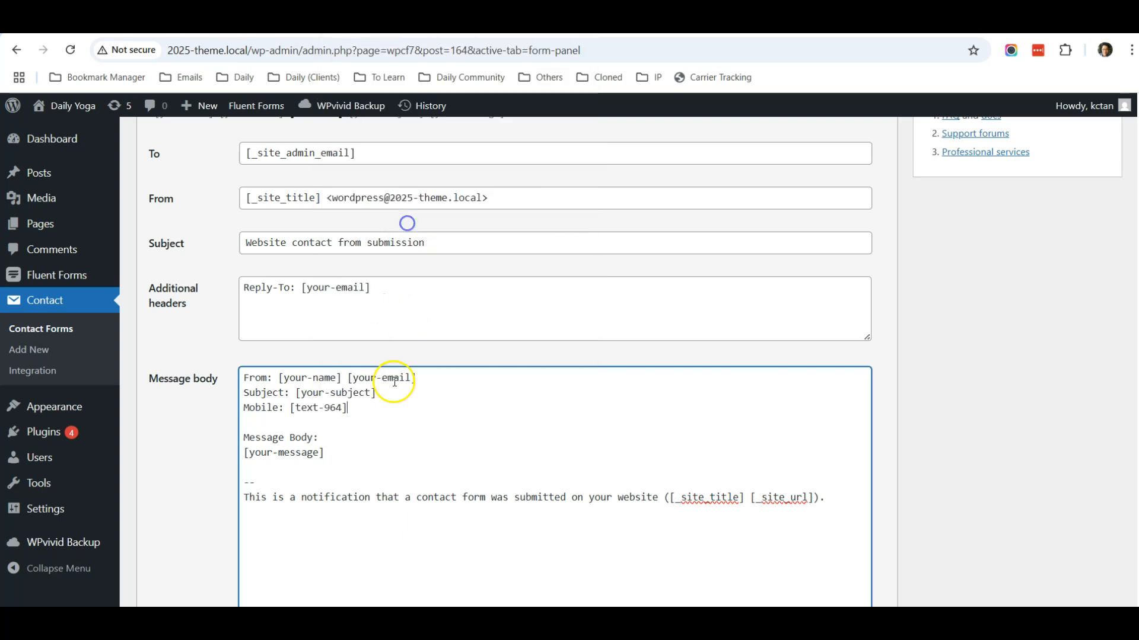
Review the rest of the message body settings and save the updated mail template.
scroll(415, 416, "down", 3)
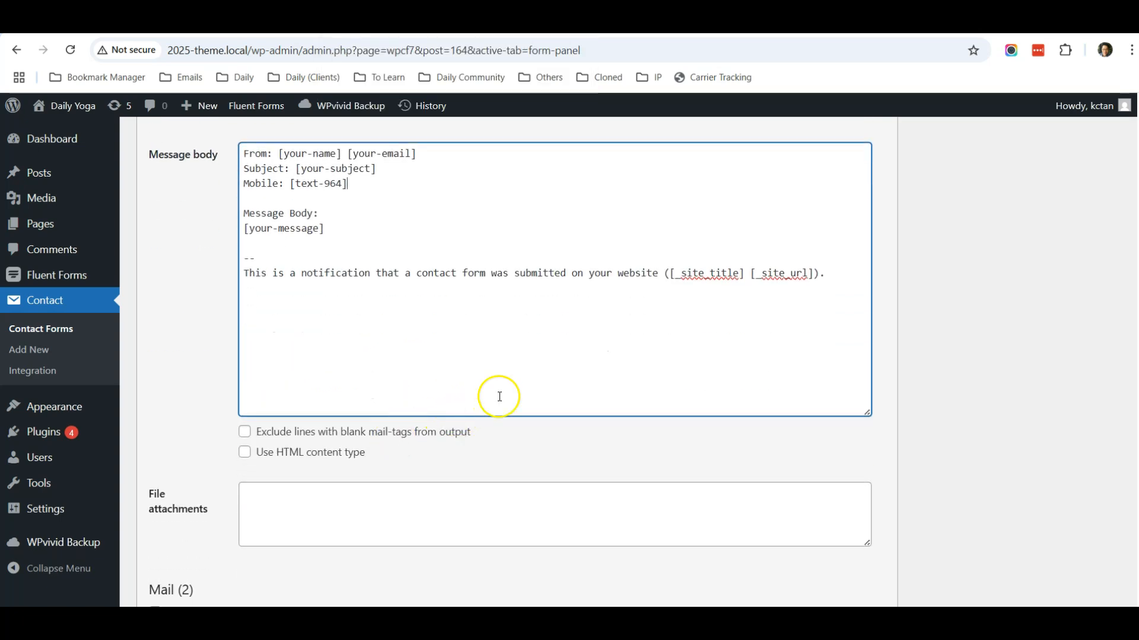
scroll(617, 372, "up", 6)
left_click(1083, 228)
left_click(1093, 300)
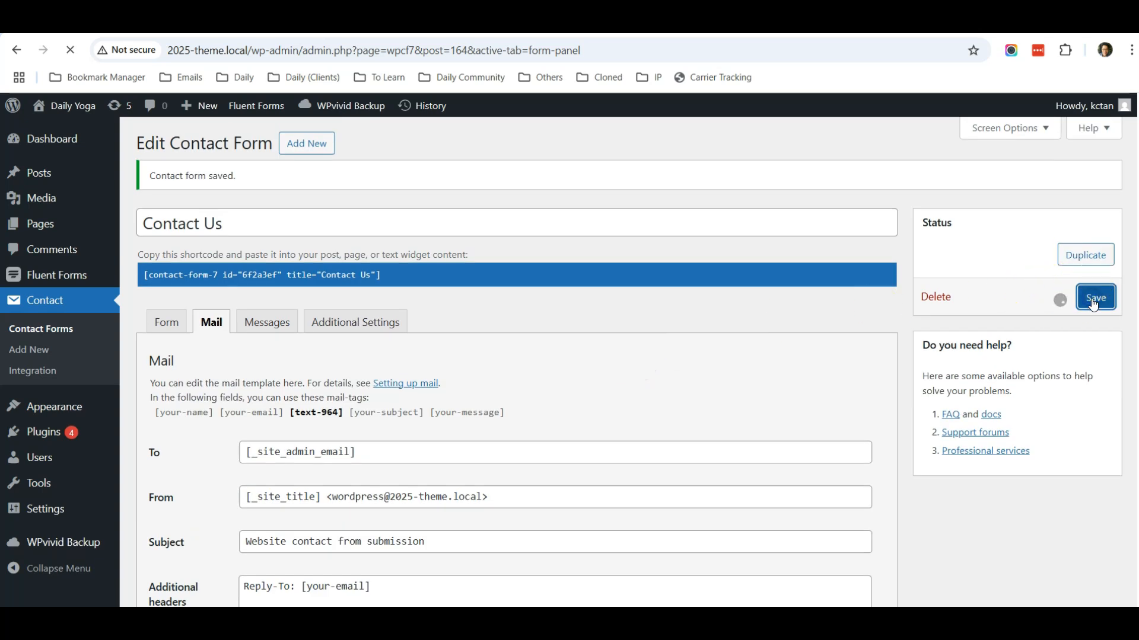
Switch to the live Contact Us page and reload it to check the updated form fields.
left_click(628, 23)
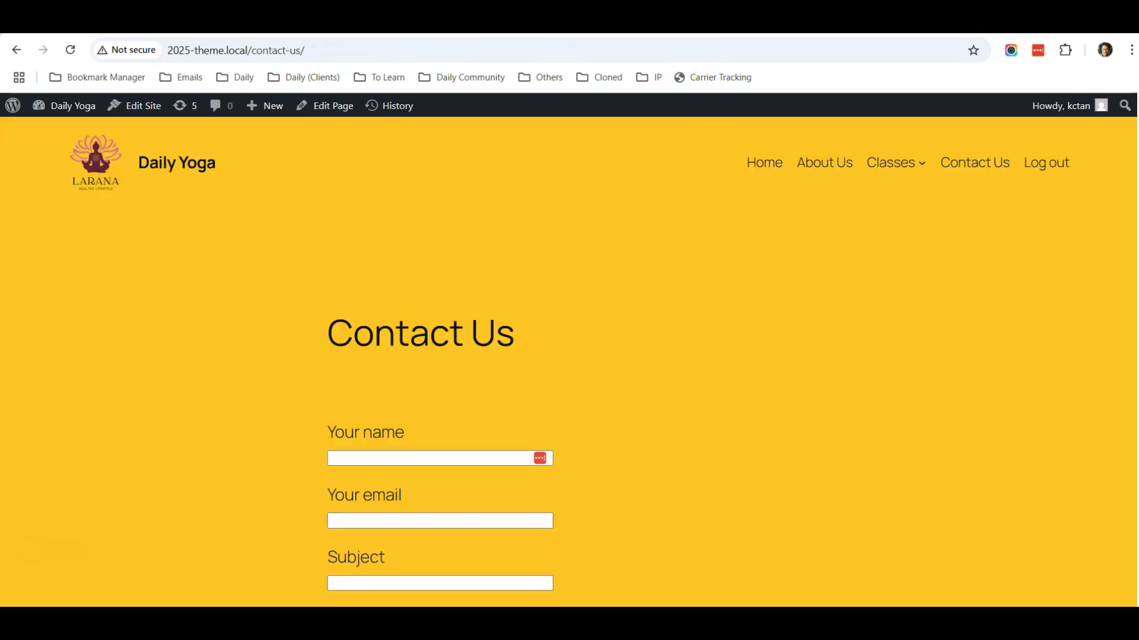
left_click(70, 49)
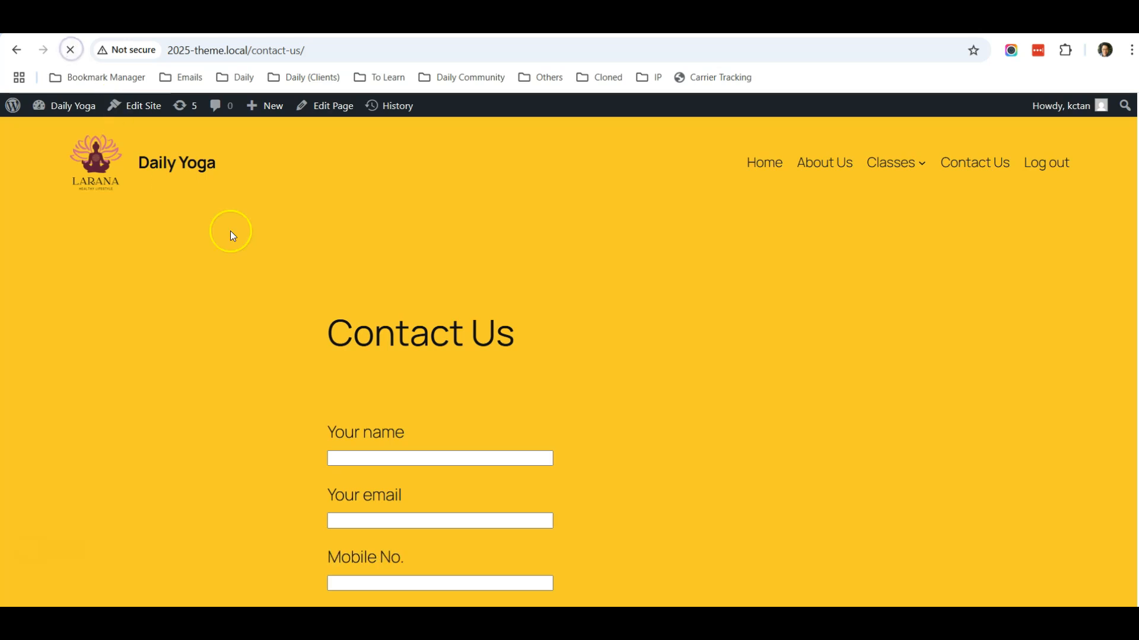
scroll(284, 265, "down", 3)
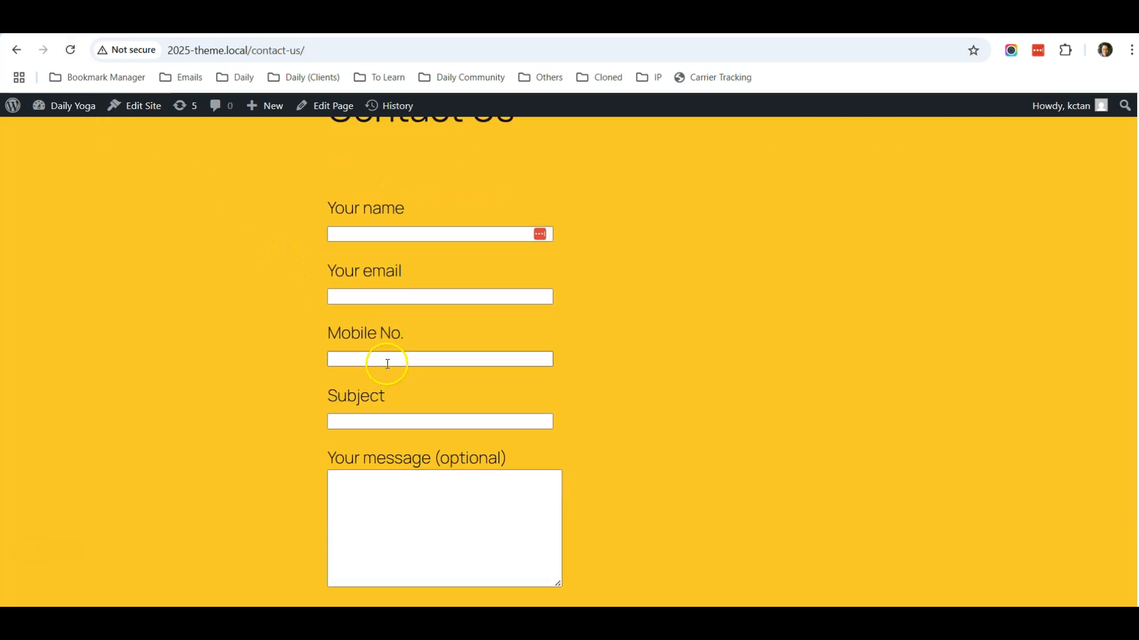
Fill in the test sender's name, email and mobile number on the contact form.
left_click(409, 233)
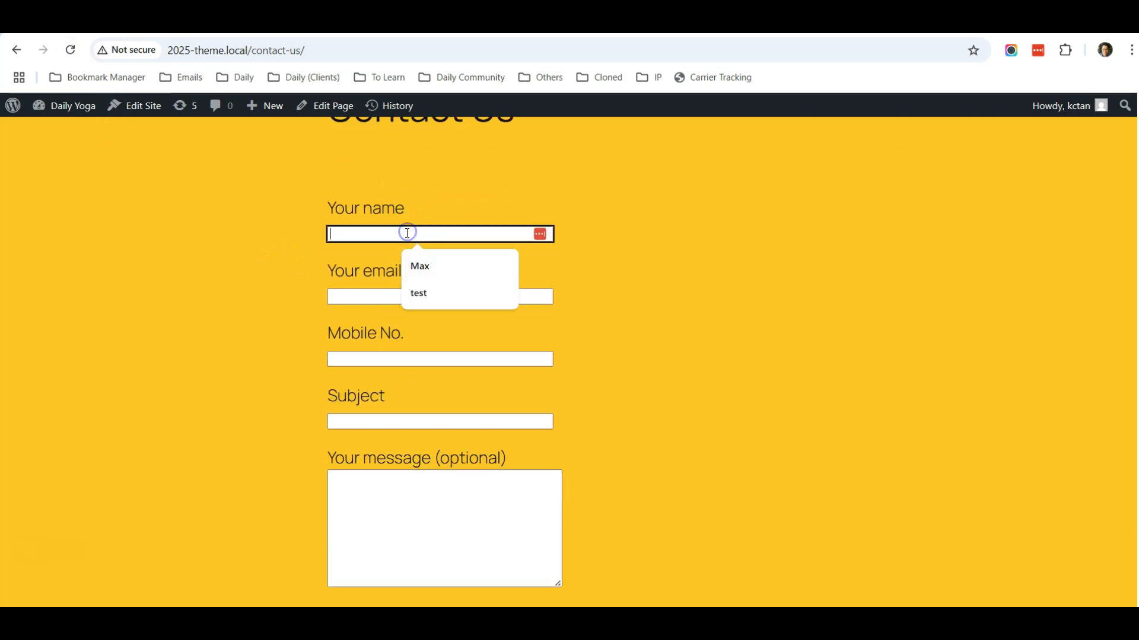
left_click(417, 266)
left_click(407, 296)
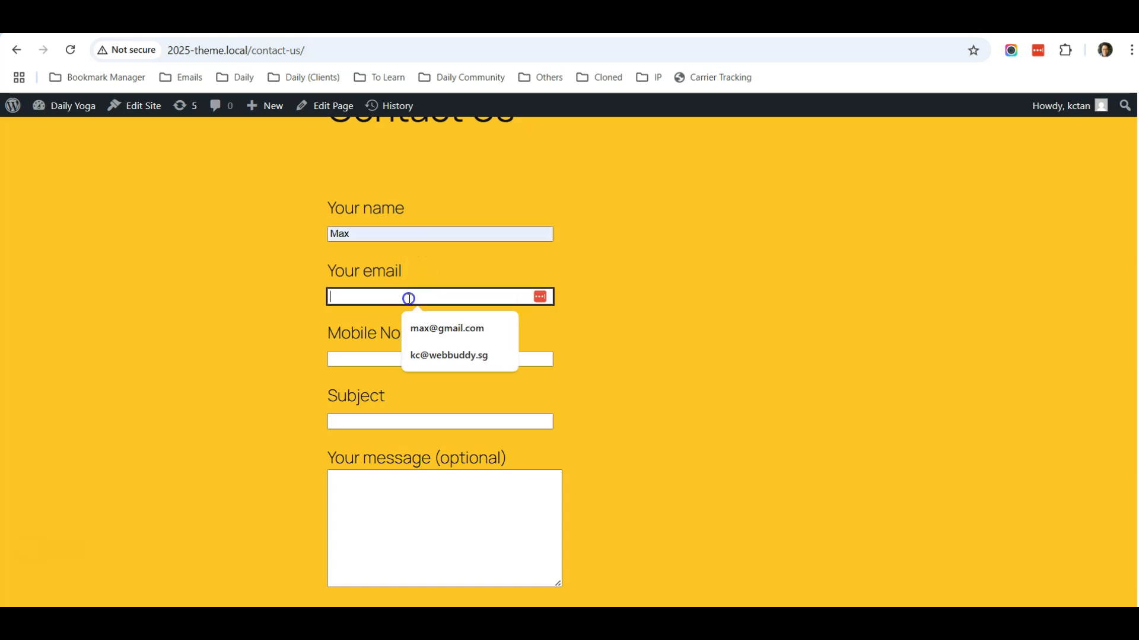
left_click(418, 326)
left_click(388, 360)
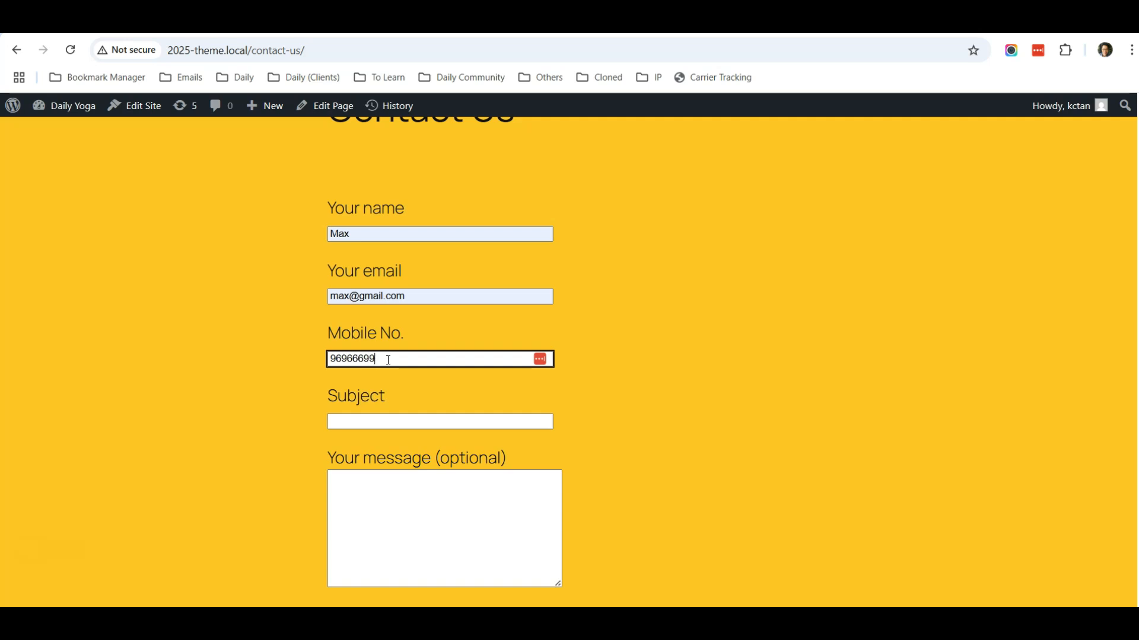
Set the subject to "Testing" and the message to "Test", and submit the contact form.
left_click(427, 421)
left_click(431, 452)
left_click(419, 517)
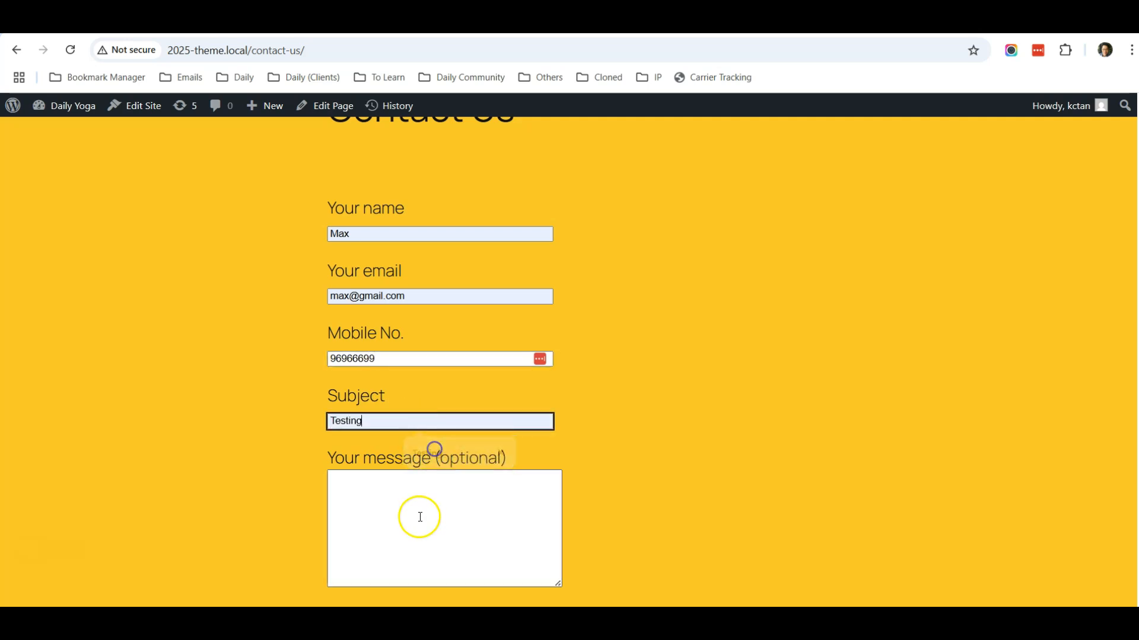
type("Test")
scroll(420, 519, "down", 3)
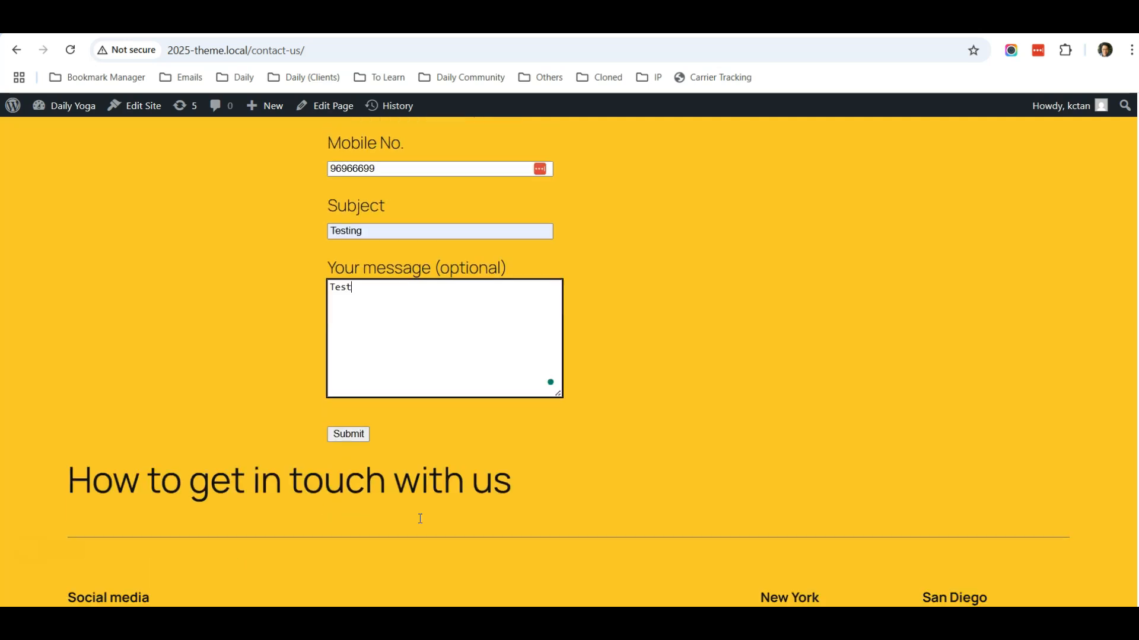
left_click(358, 401)
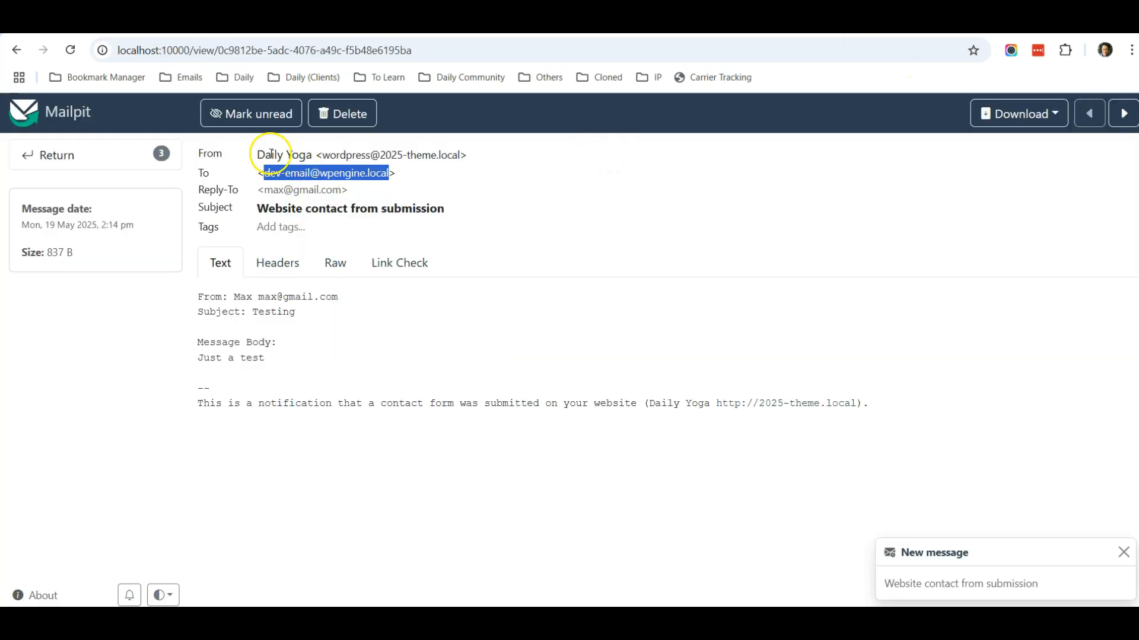
In the Mailpit inbox, open the newest "Website contact from submission" email and check its Mobile line.
left_click(36, 158)
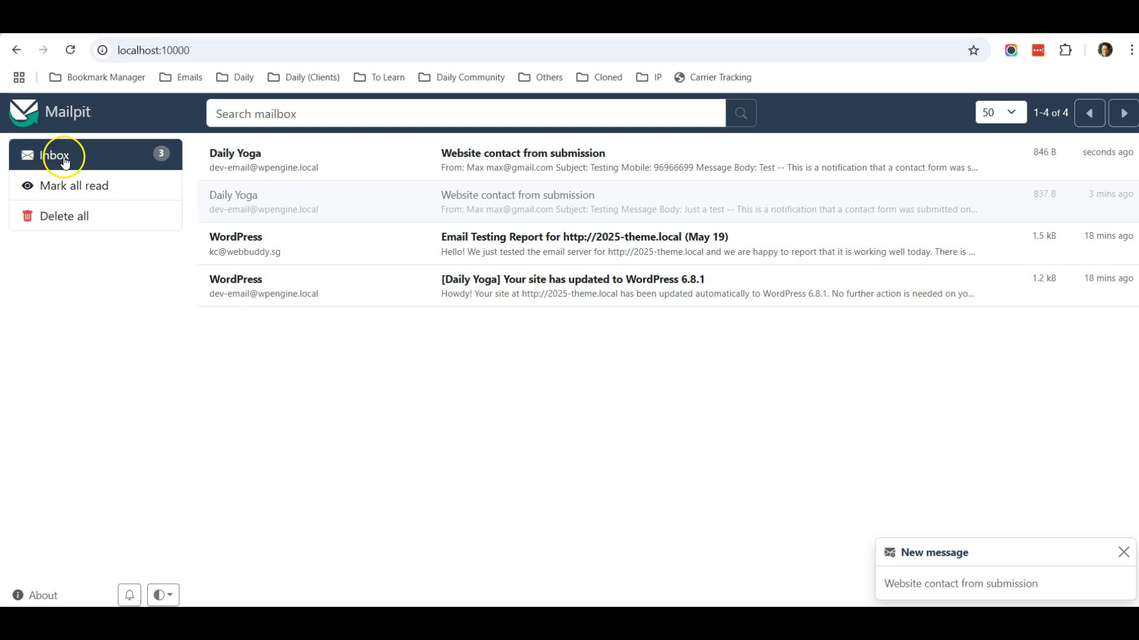
left_click(490, 156)
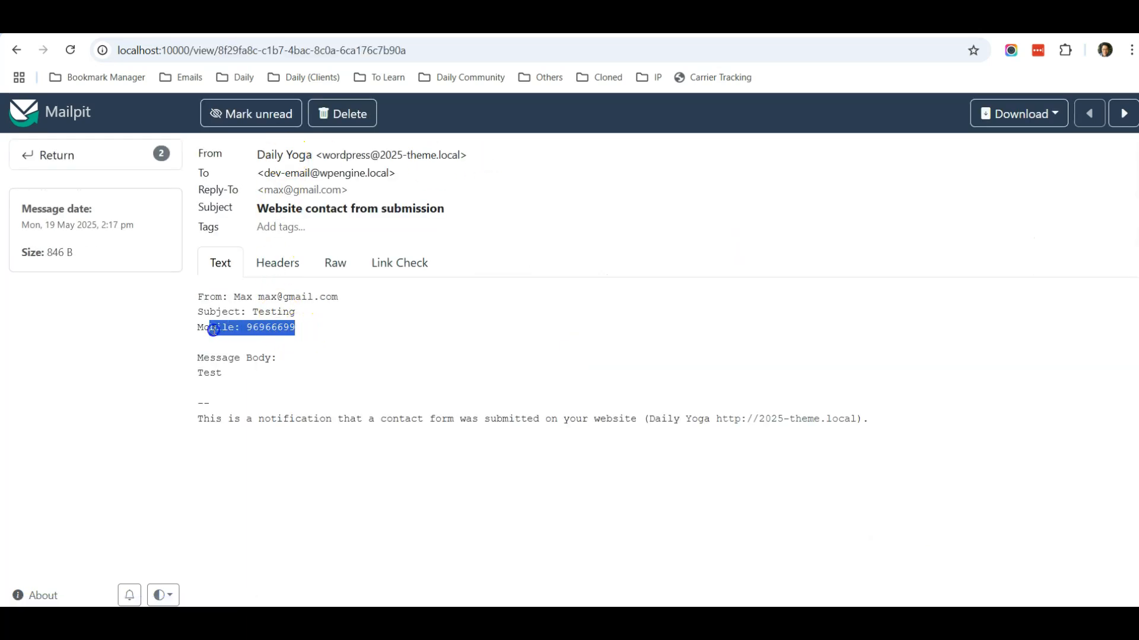
left_click_drag(275, 329, 298, 336)
left_click(318, 330)
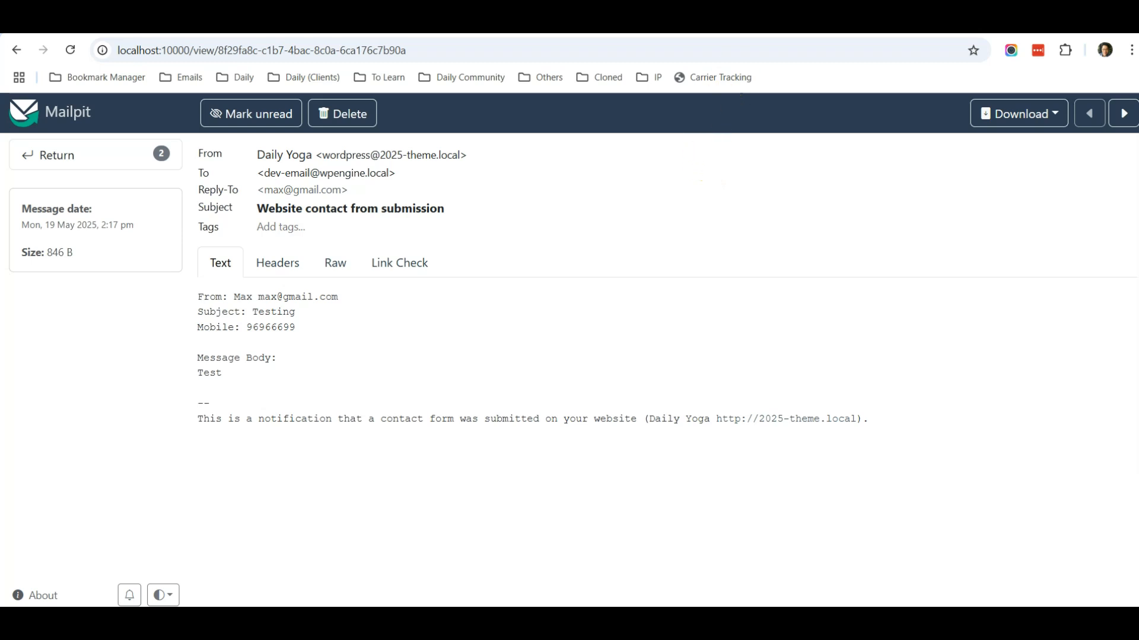
Return to the Contact Us form editor in WordPress and review the fields in its form template.
left_click(341, 27)
left_click(177, 28)
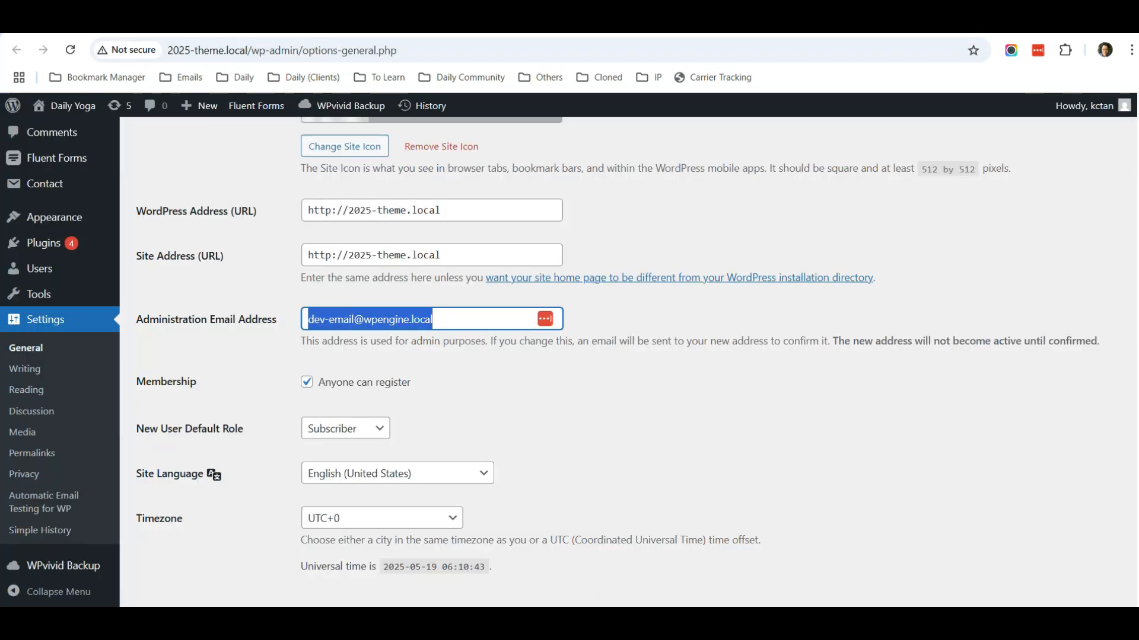
left_click(341, 27)
left_click(416, 27)
left_click(332, 27)
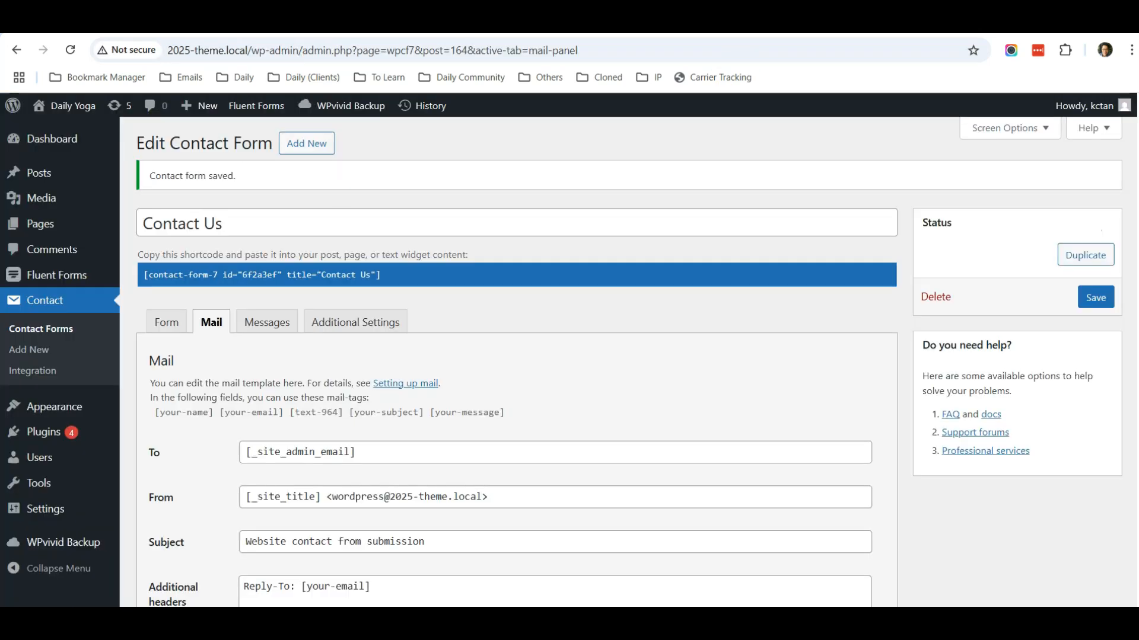
scroll(332, 279, "down", 2)
scroll(178, 255, "up", 1)
left_click(168, 247)
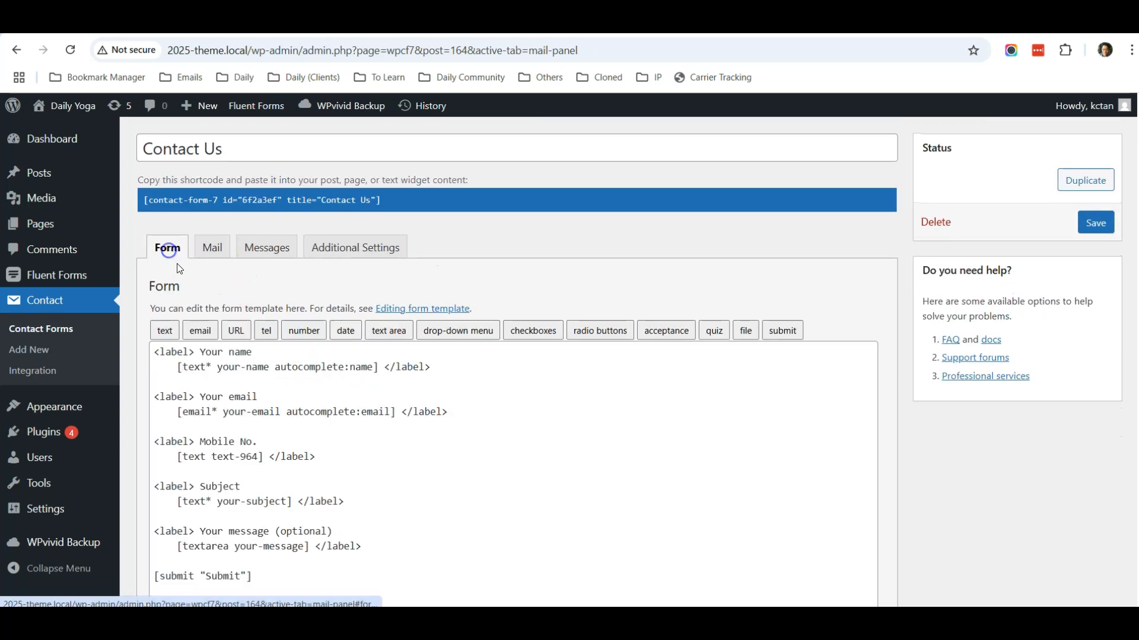
scroll(267, 356, "down", 2)
scroll(298, 403, "down", 1)
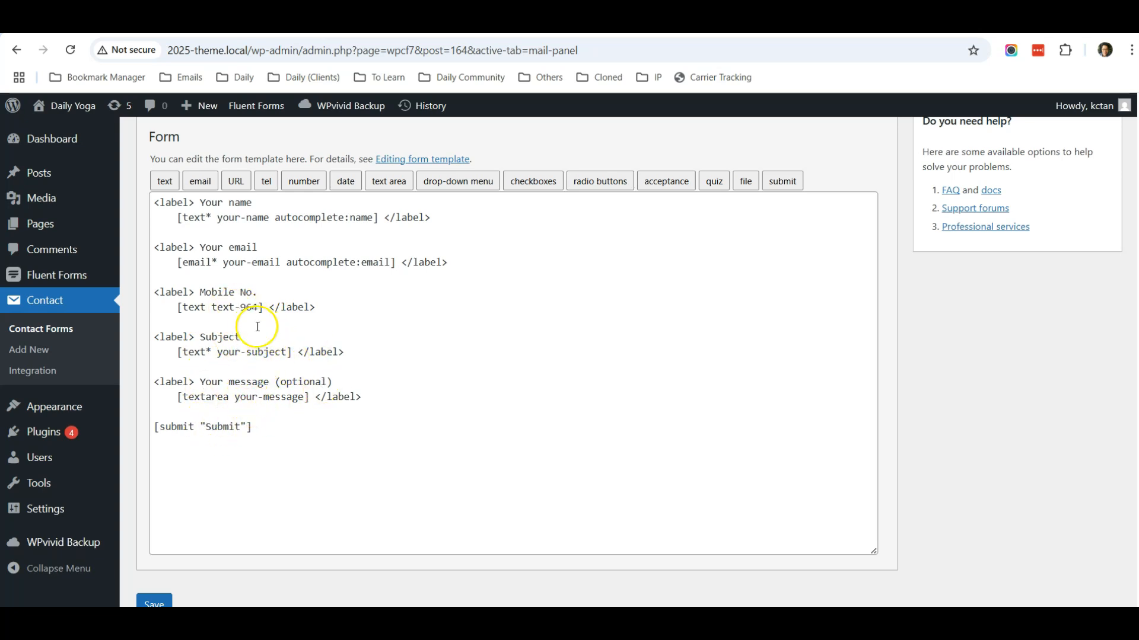
scroll(258, 327, "up", 3)
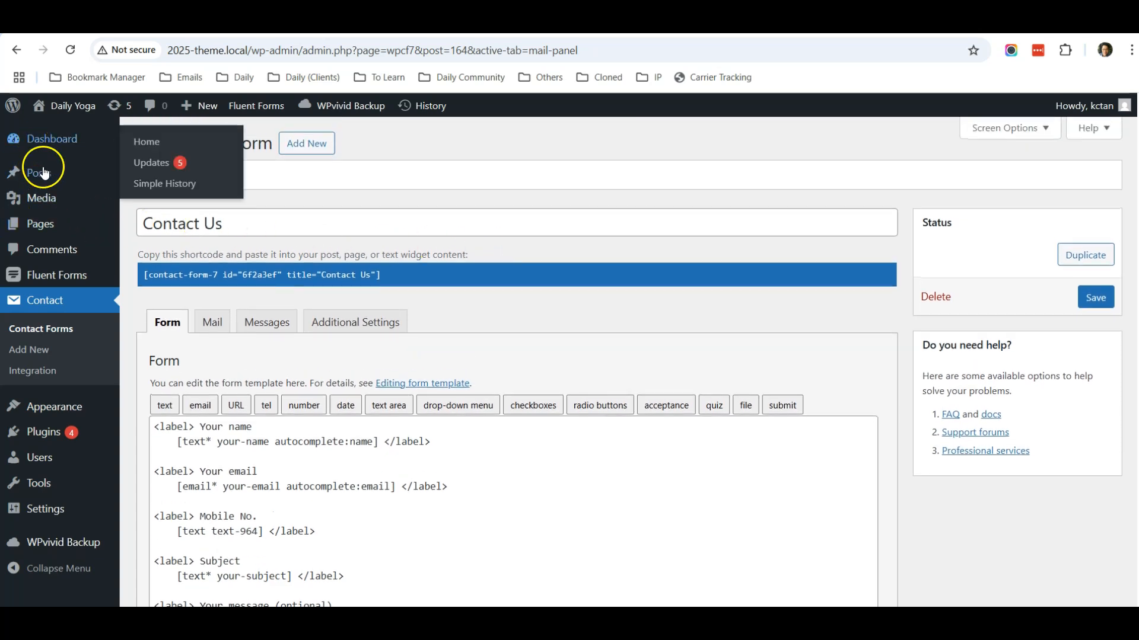
mouse_move(56, 266)
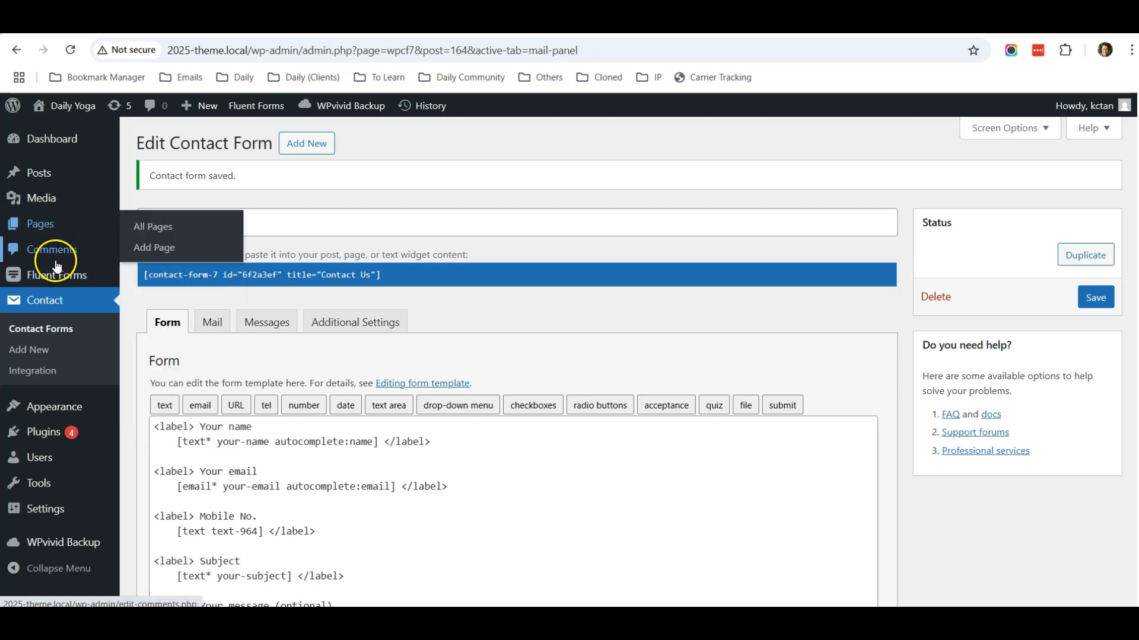
scroll(51, 432, "down", 3)
scroll(59, 238, "up", 3)
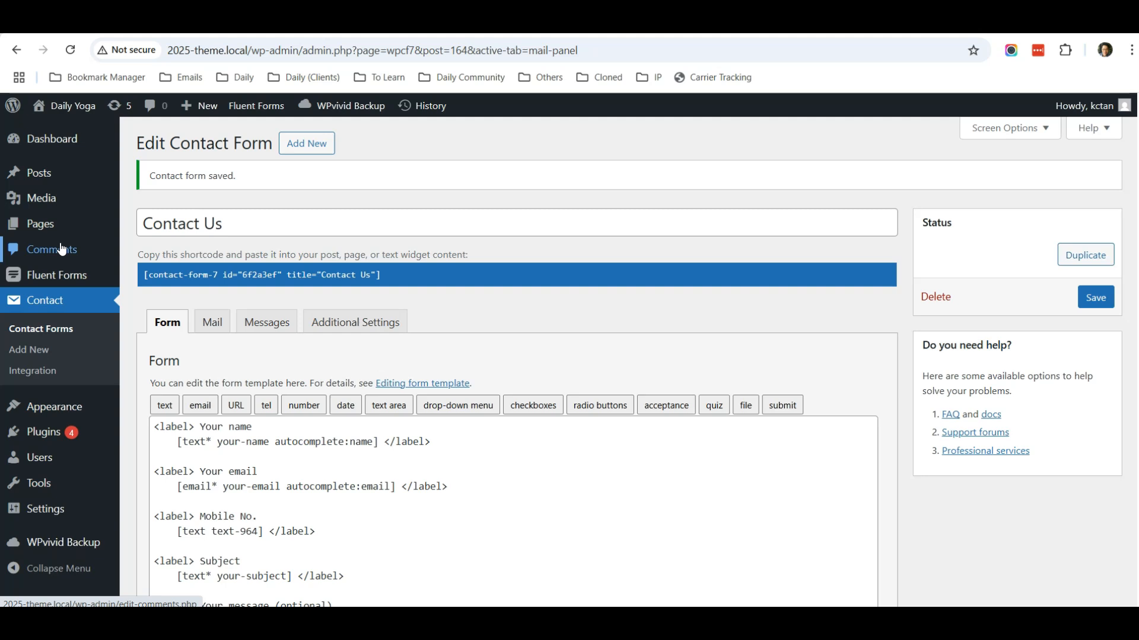
Open the page for adding new plugins and search for "log email".
mouse_move(111, 432)
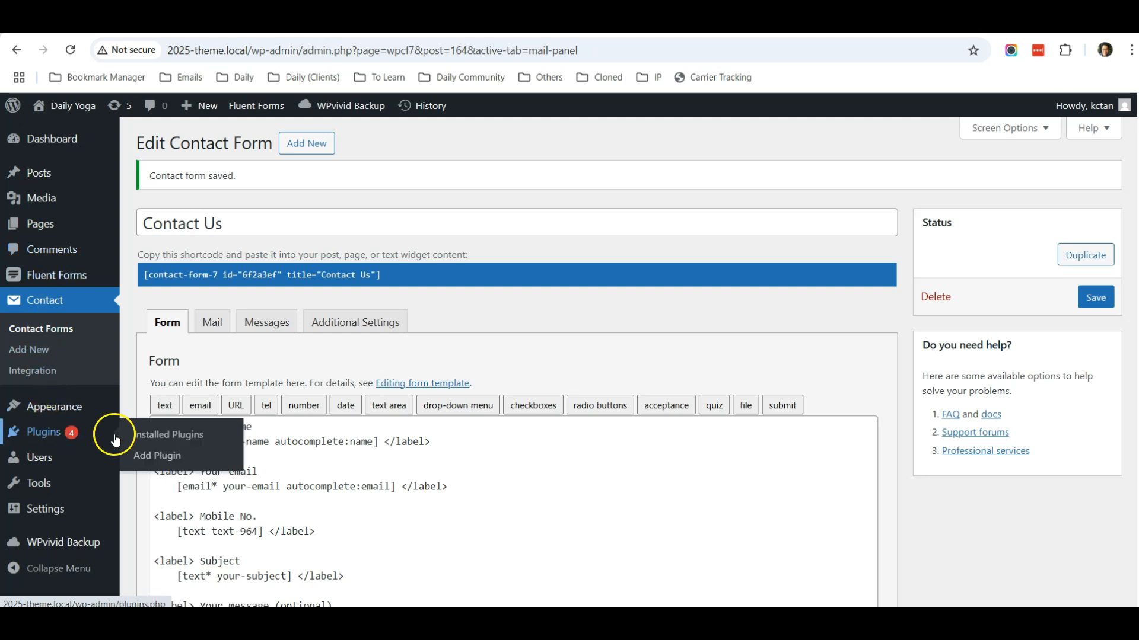
left_click(160, 458)
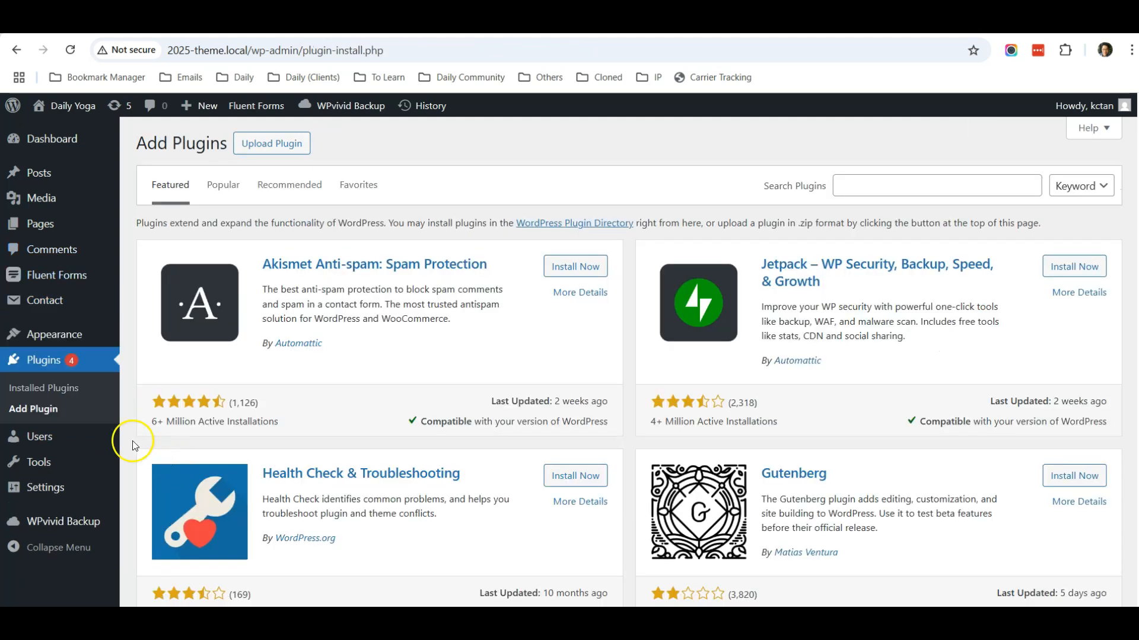
left_click(866, 180)
type("log email")
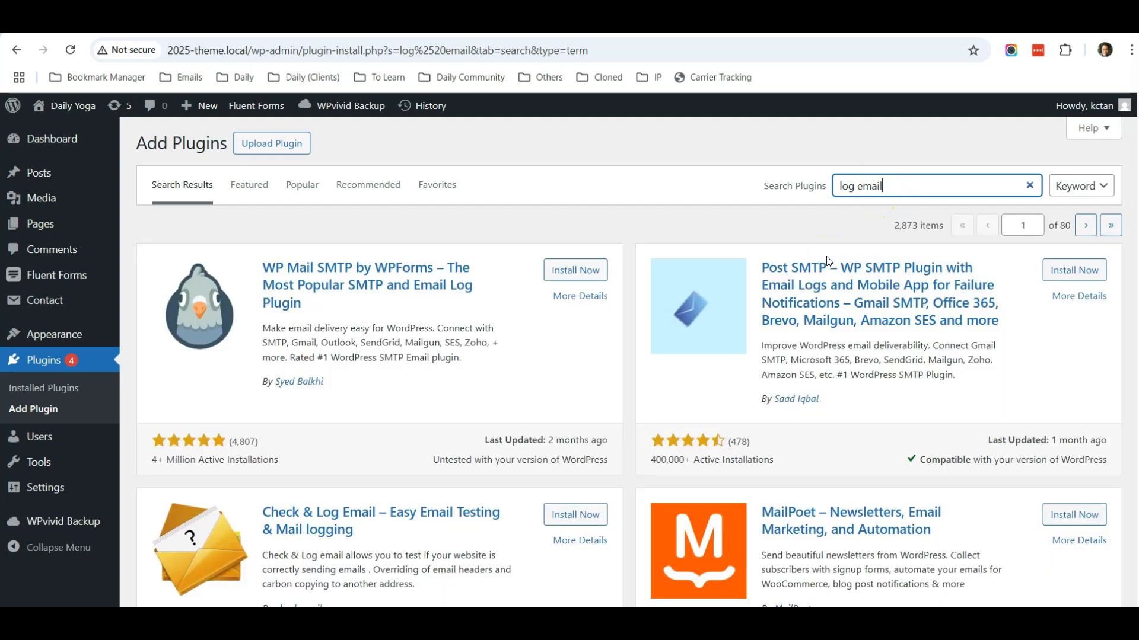
Find the Log Emails plugin by webaware among the search results, then install and activate it.
scroll(629, 300, "down", 2)
scroll(629, 300, "down", 8)
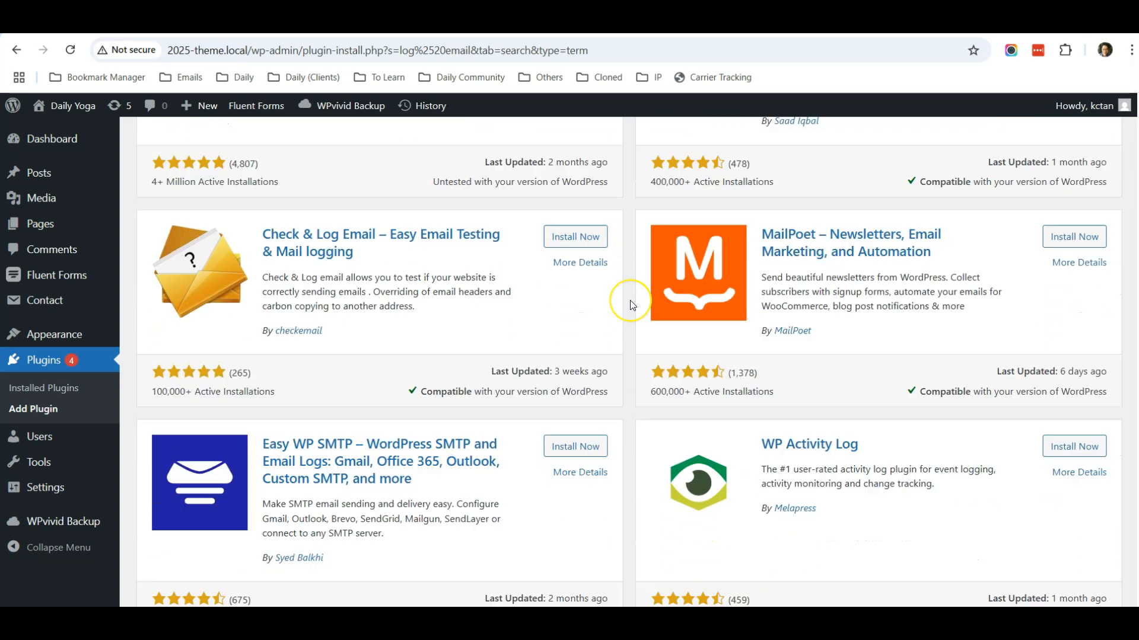
scroll(630, 300, "down", 2)
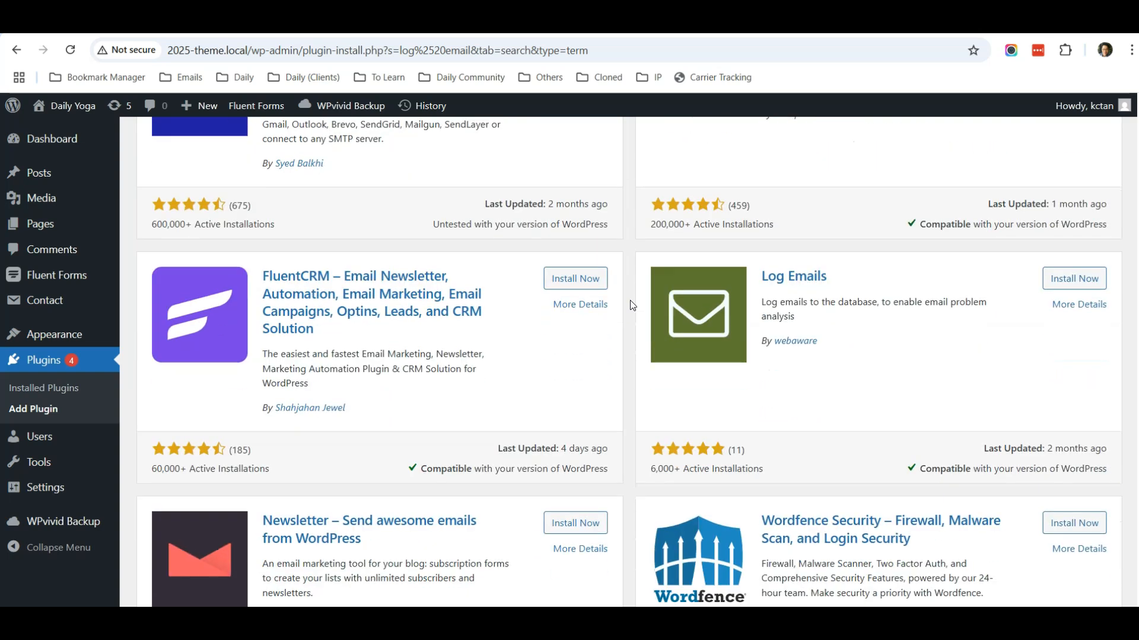
scroll(630, 300, "up", 2)
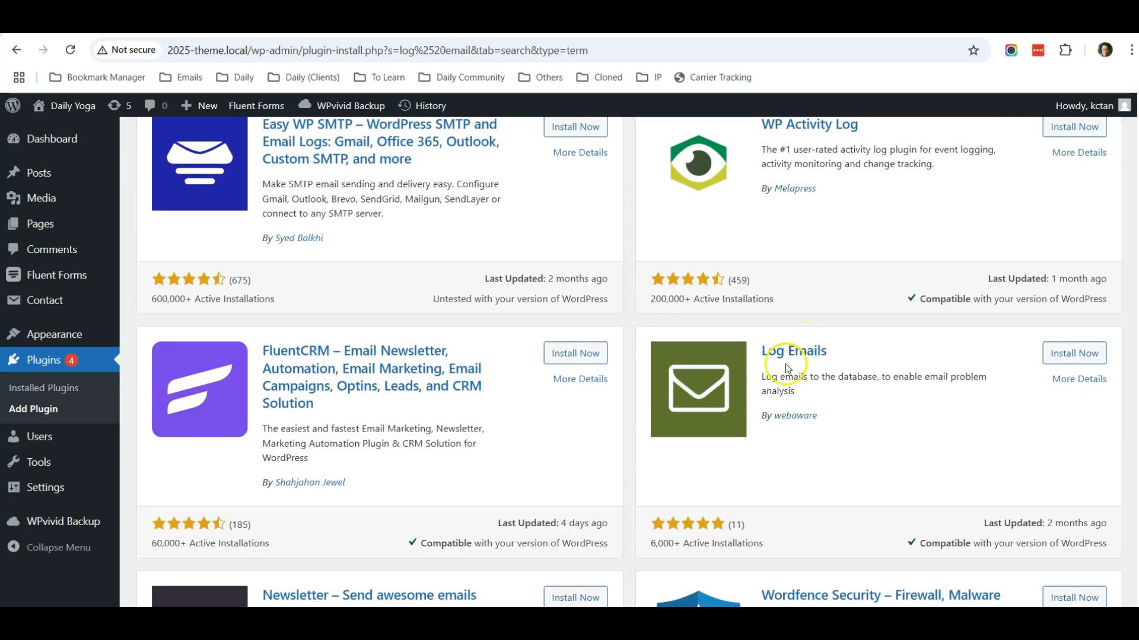
left_click(1089, 358)
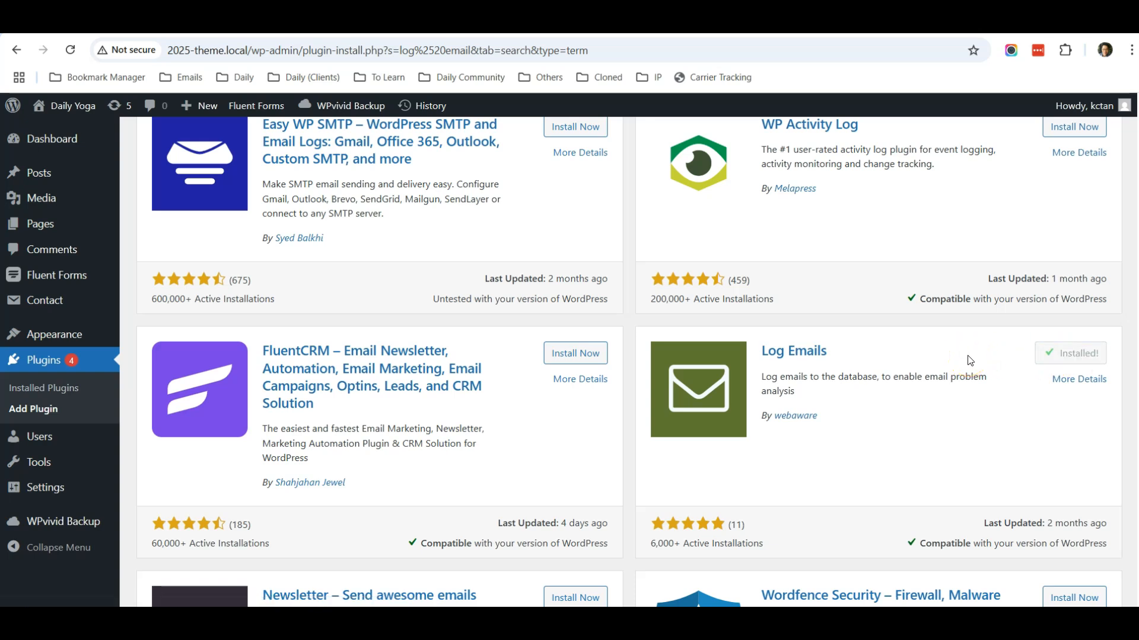
left_click(1068, 360)
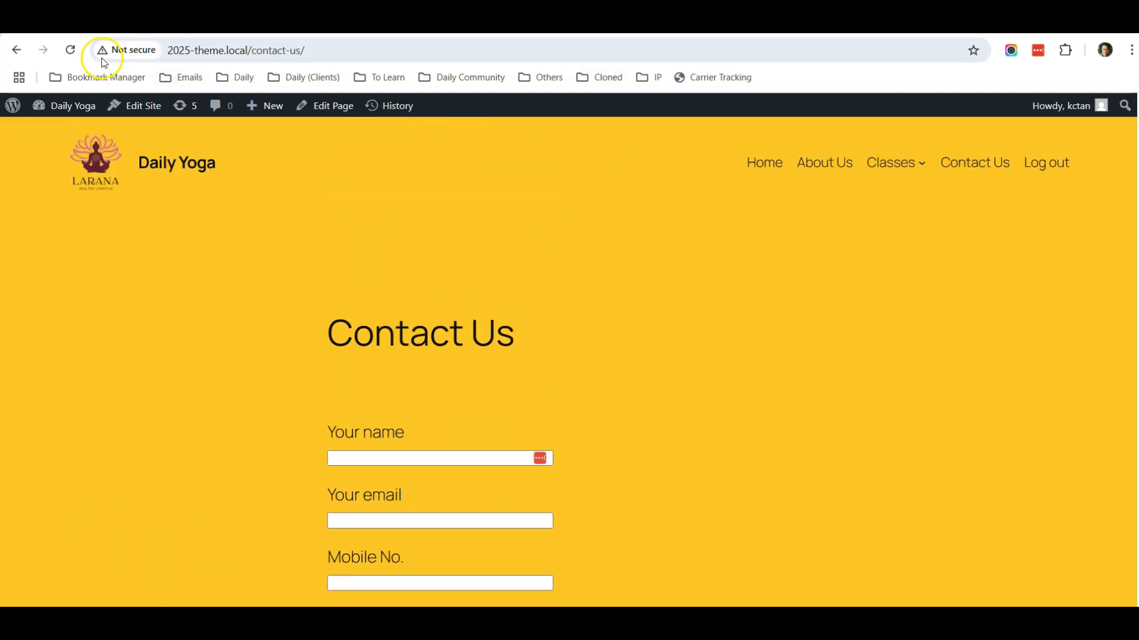
Reload the live Contact Us page and fill in another test sender's name, email and mobile number.
left_click(68, 50)
scroll(254, 258, "down", 4)
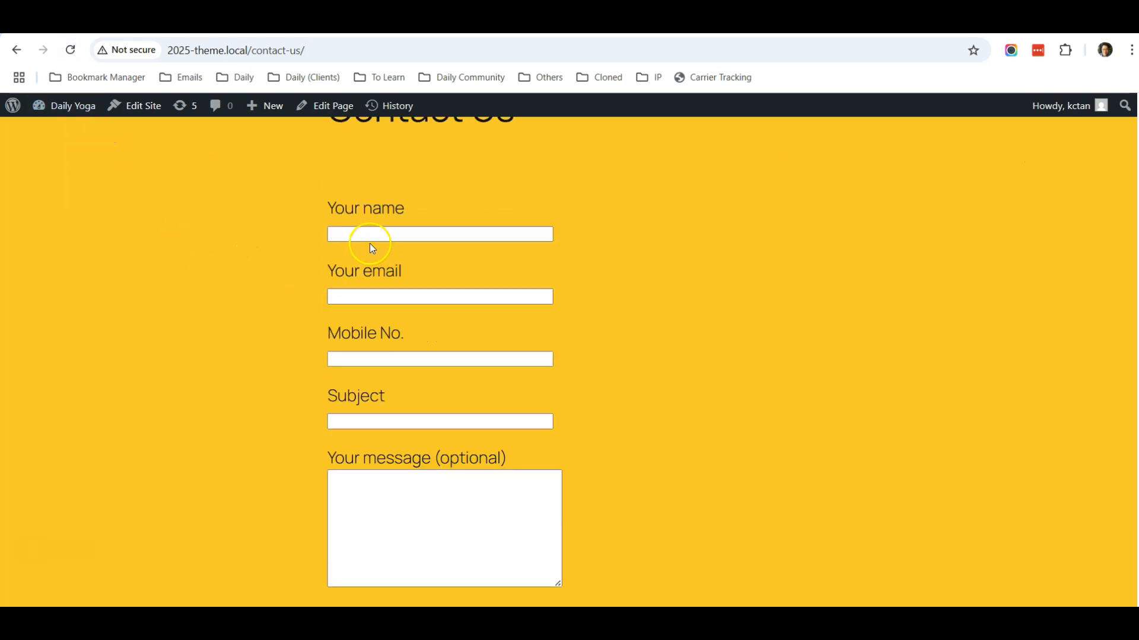
left_click(386, 241)
type("Ray")
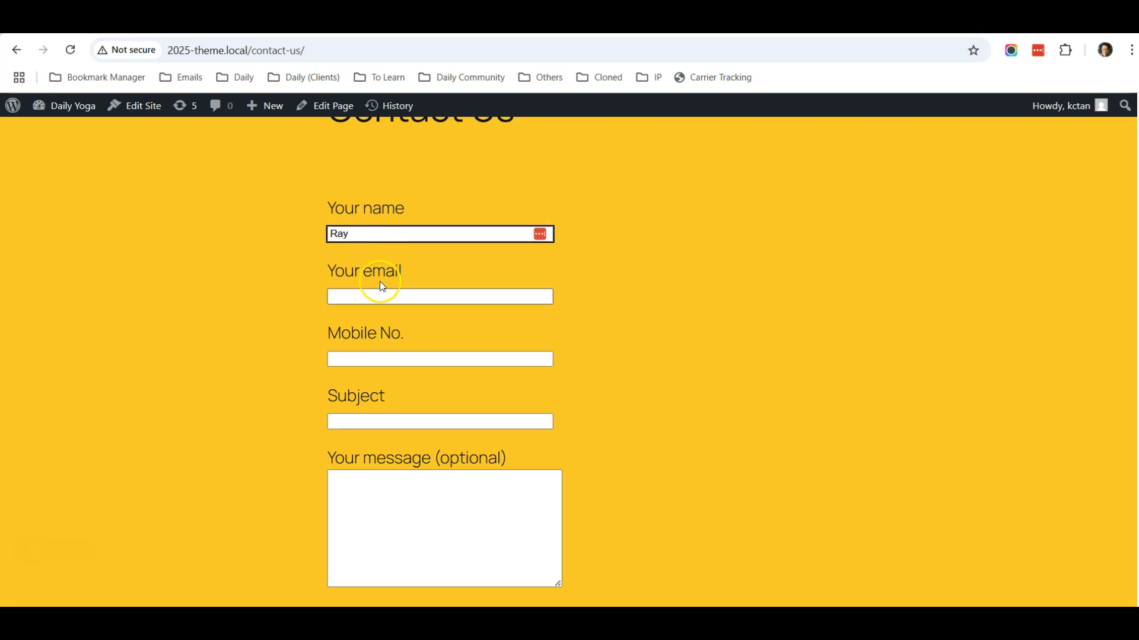
left_click(384, 295)
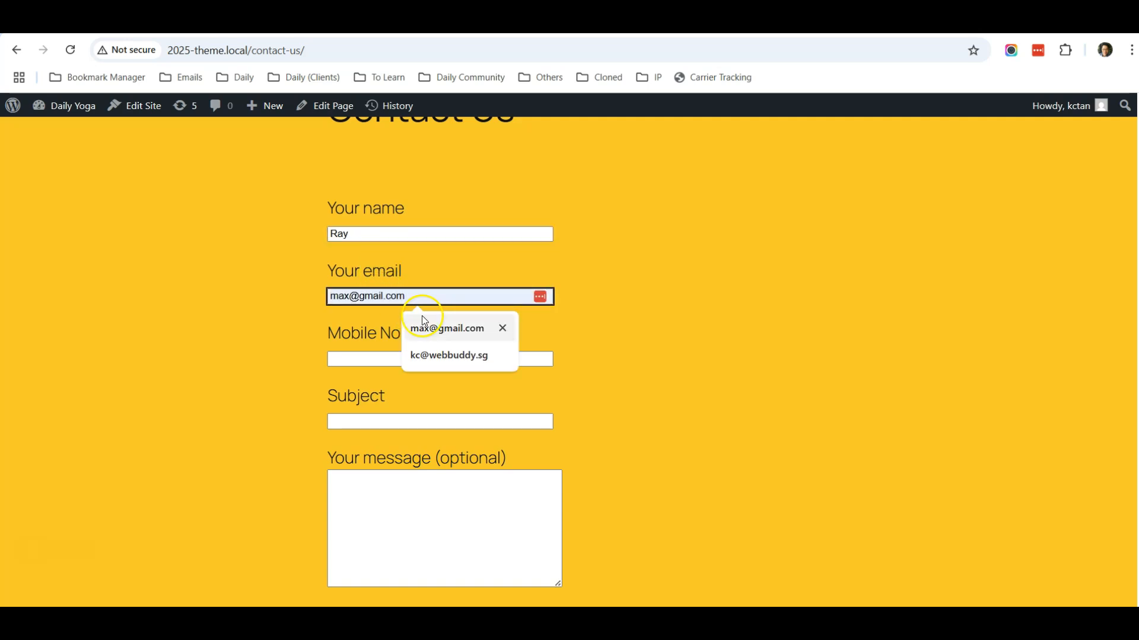
left_click(441, 356)
left_click(397, 360)
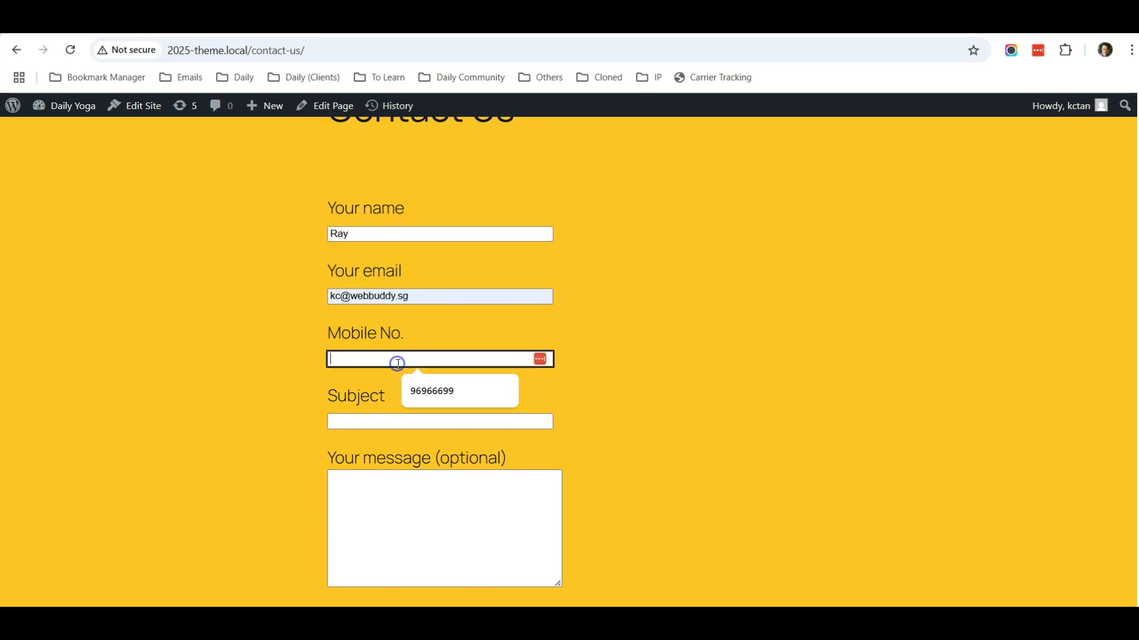
left_click(440, 395)
Complete the second test entry with subject "Testing" and message "Test", and submit it.
left_click(346, 422)
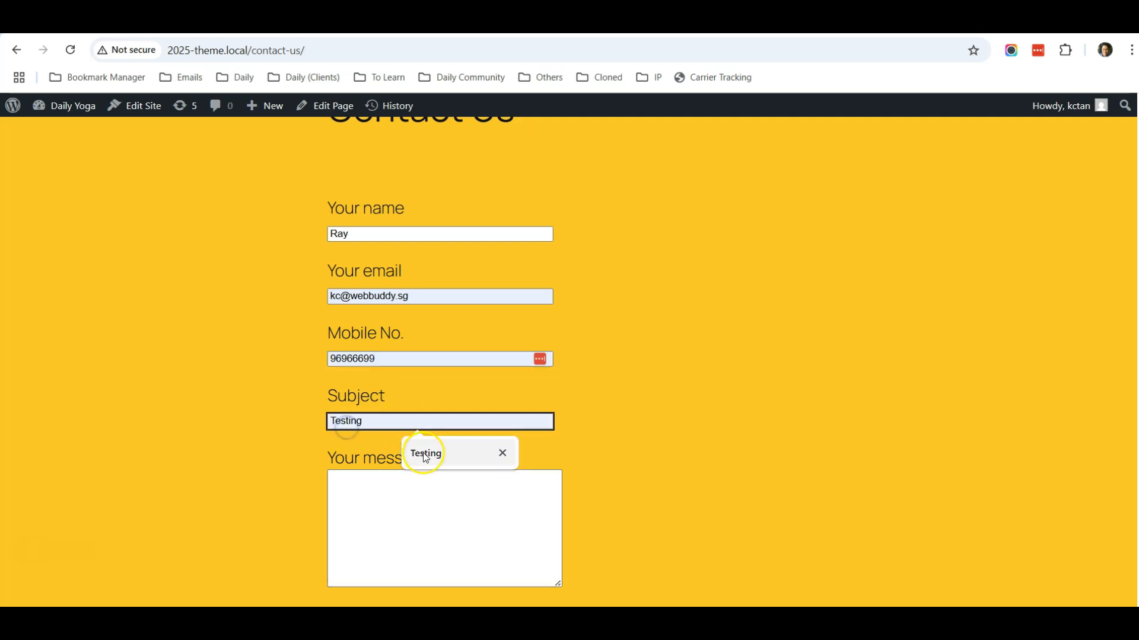
left_click(425, 453)
left_click(399, 513)
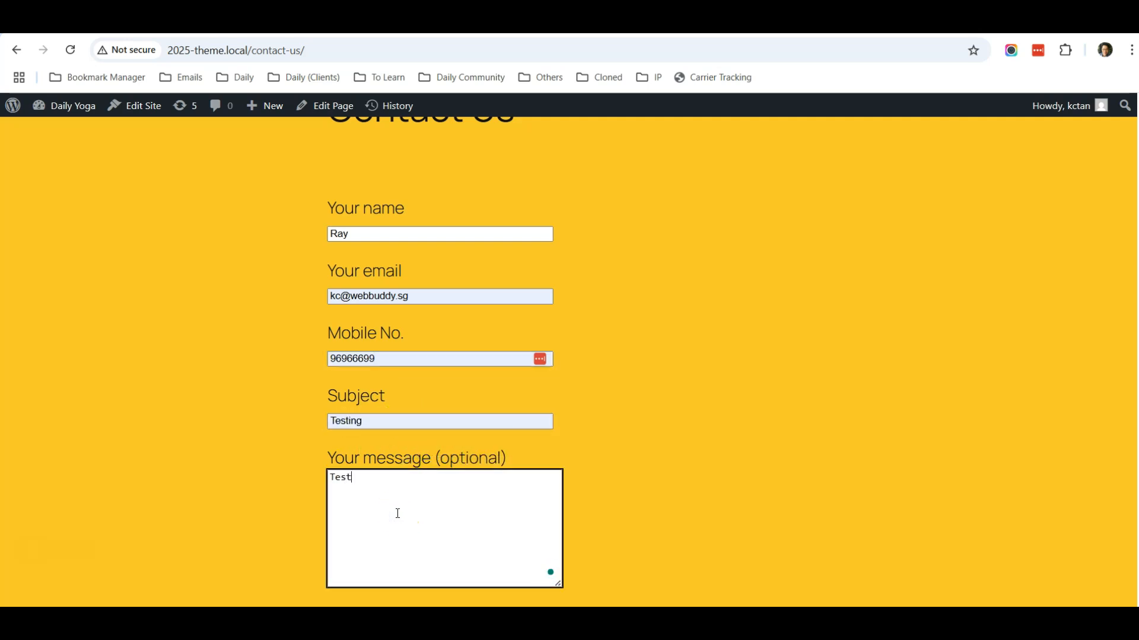
scroll(397, 513, "down", 3)
left_click(372, 494)
left_click(360, 477)
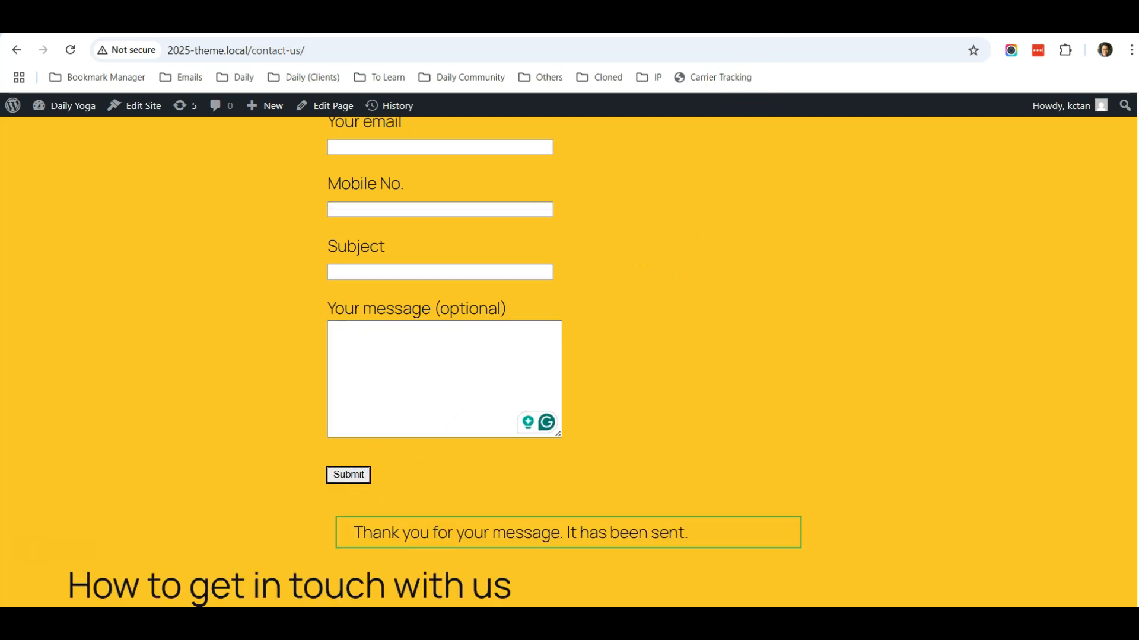
Switch to the Mailpit inbox and open the newest "Website contact from submission" message to read its contents.
key("ctrl+Tab")
left_click(58, 155)
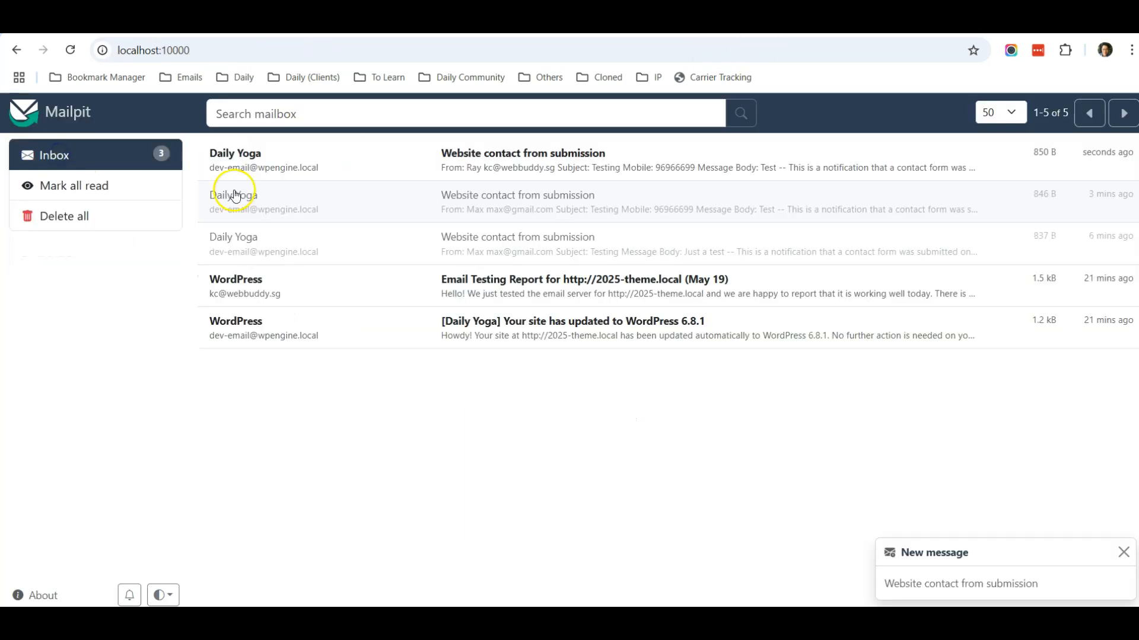
left_click(481, 163)
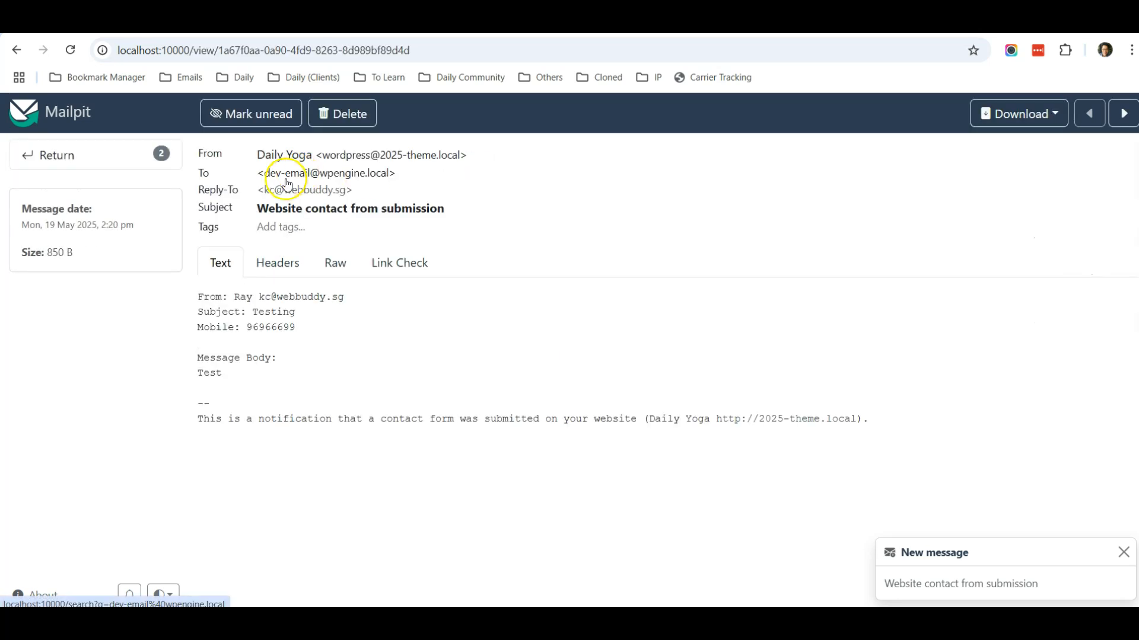
left_click(341, 319)
Return to the WordPress admin dashboard and open the Log Emails list.
key("ctrl+shift+Tab")
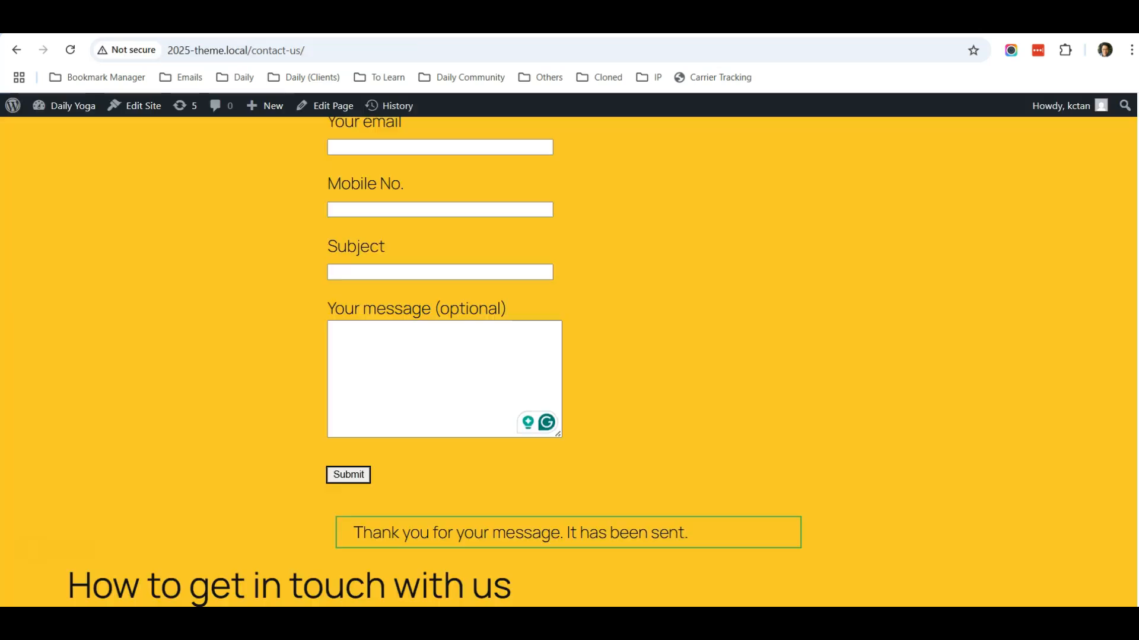
key("ctrl+shift+Tab")
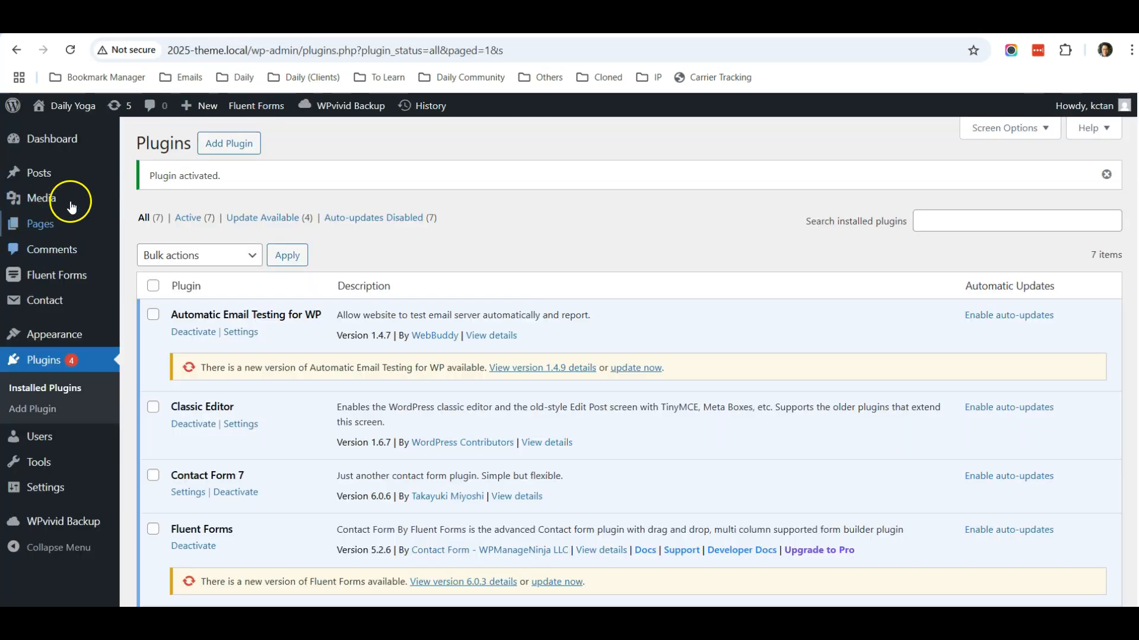
left_click(67, 148)
mouse_move(72, 485)
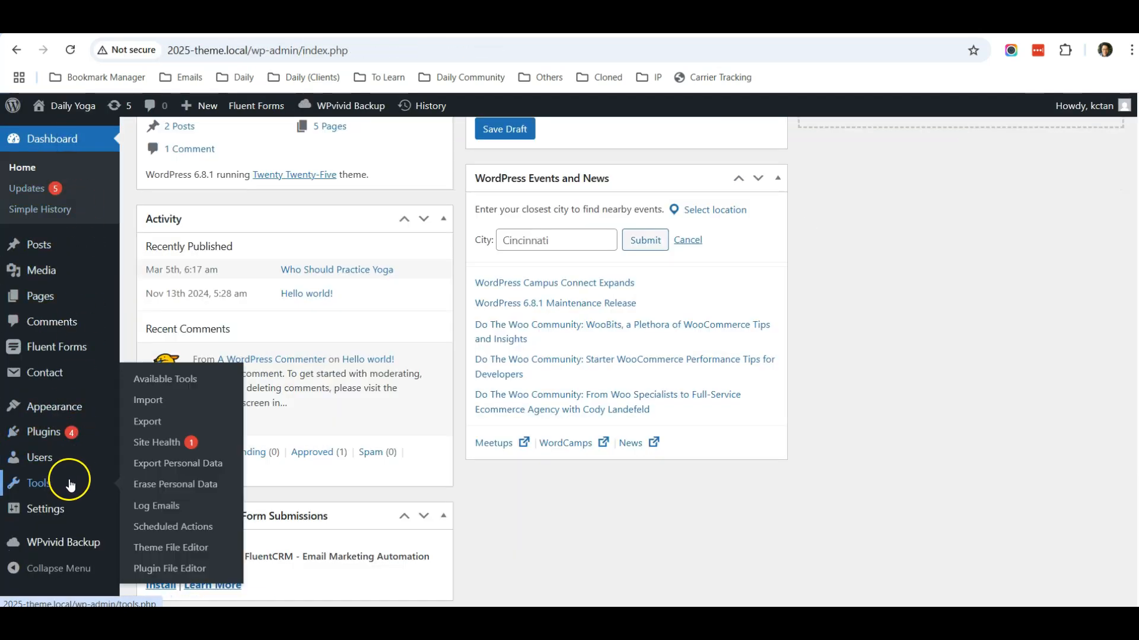
left_click(178, 508)
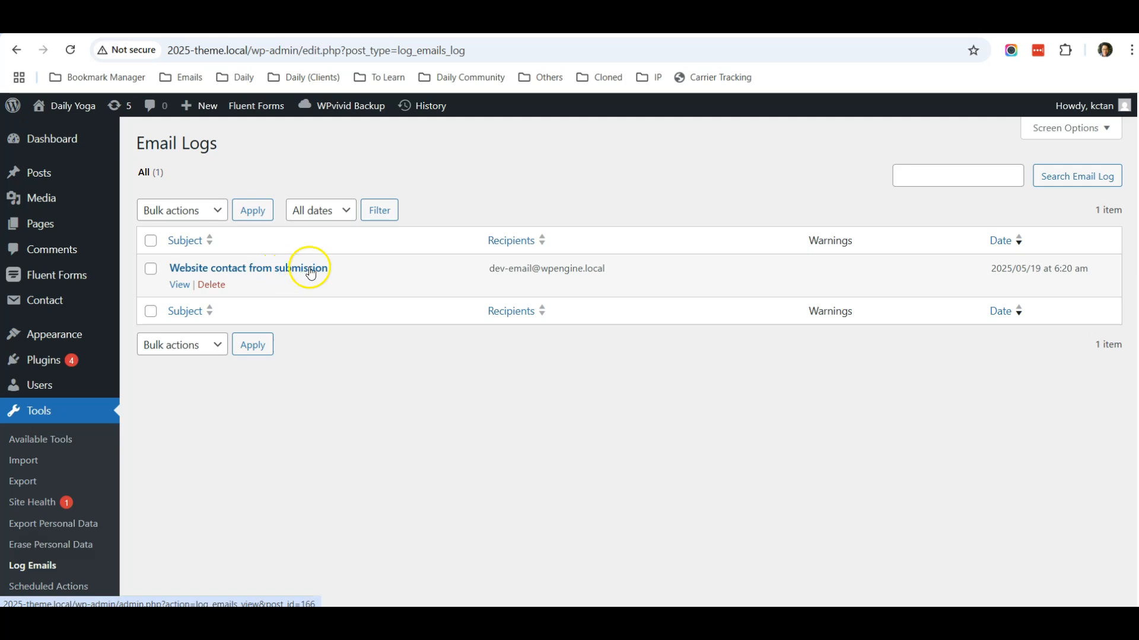
View the logged "Website contact from submission" email, examine its sender line, and return to the Email Logs list.
left_click(179, 285)
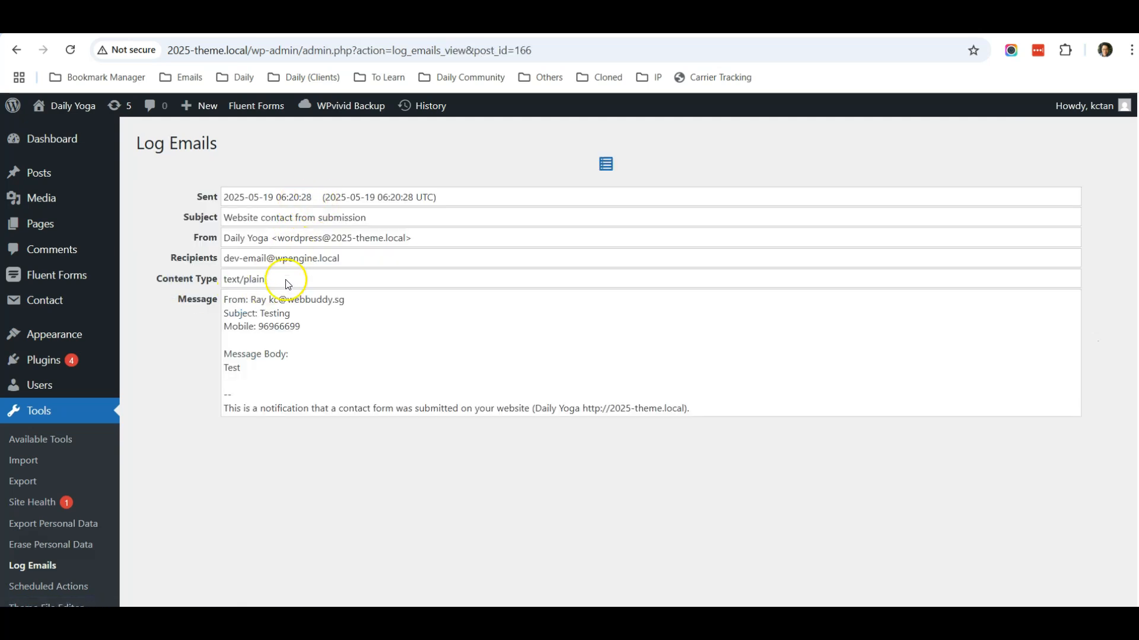
left_click_drag(252, 300, 343, 298)
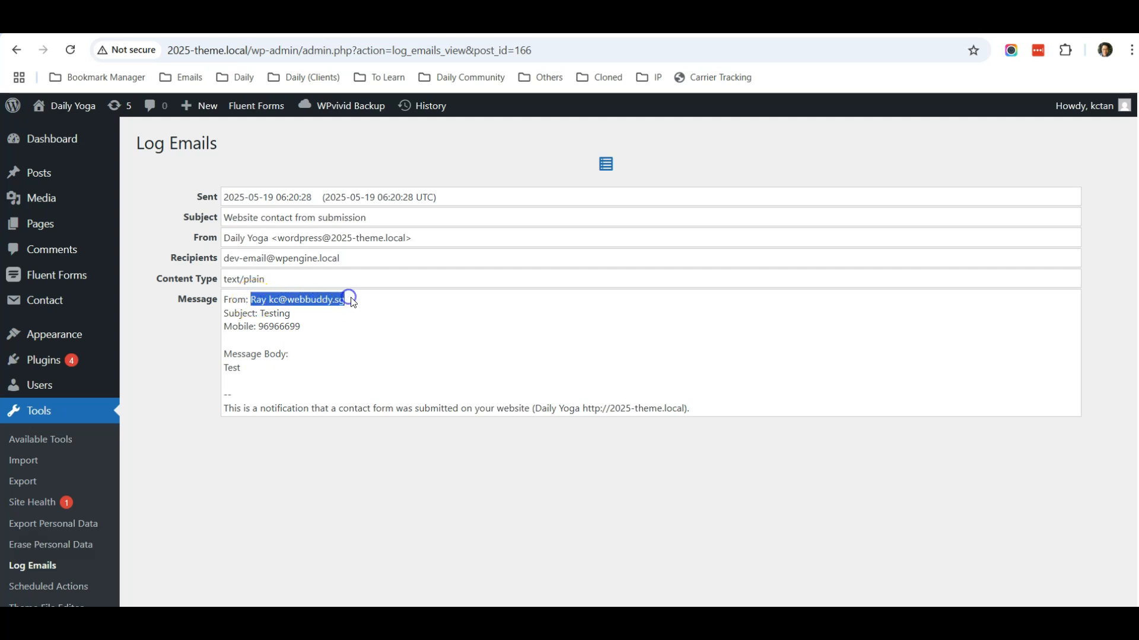
left_click(371, 306)
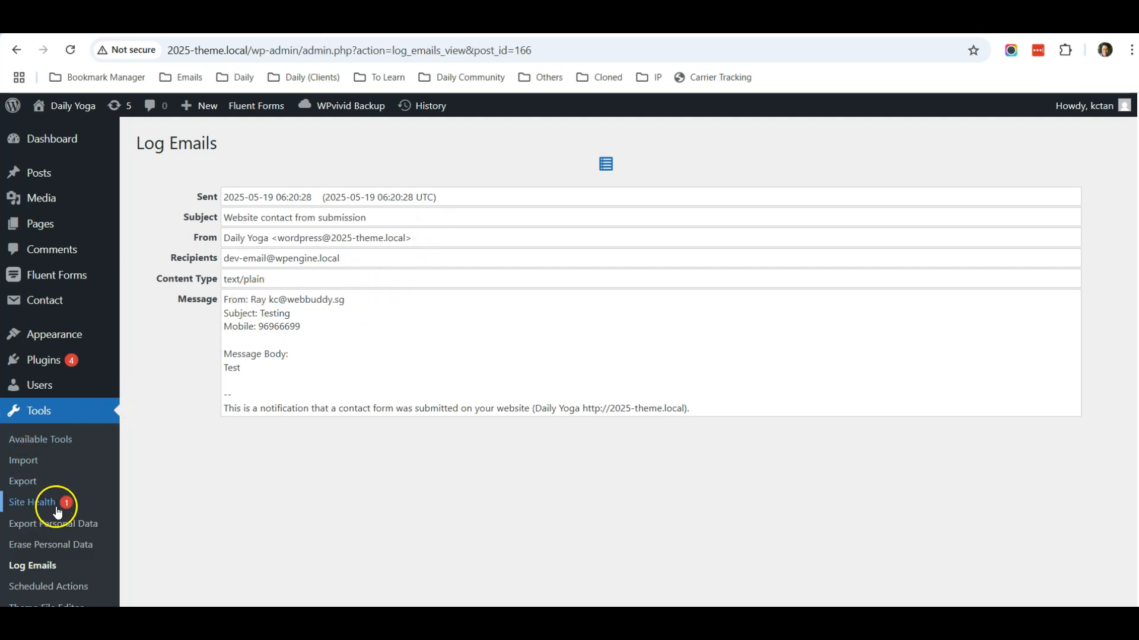
left_click(16, 51)
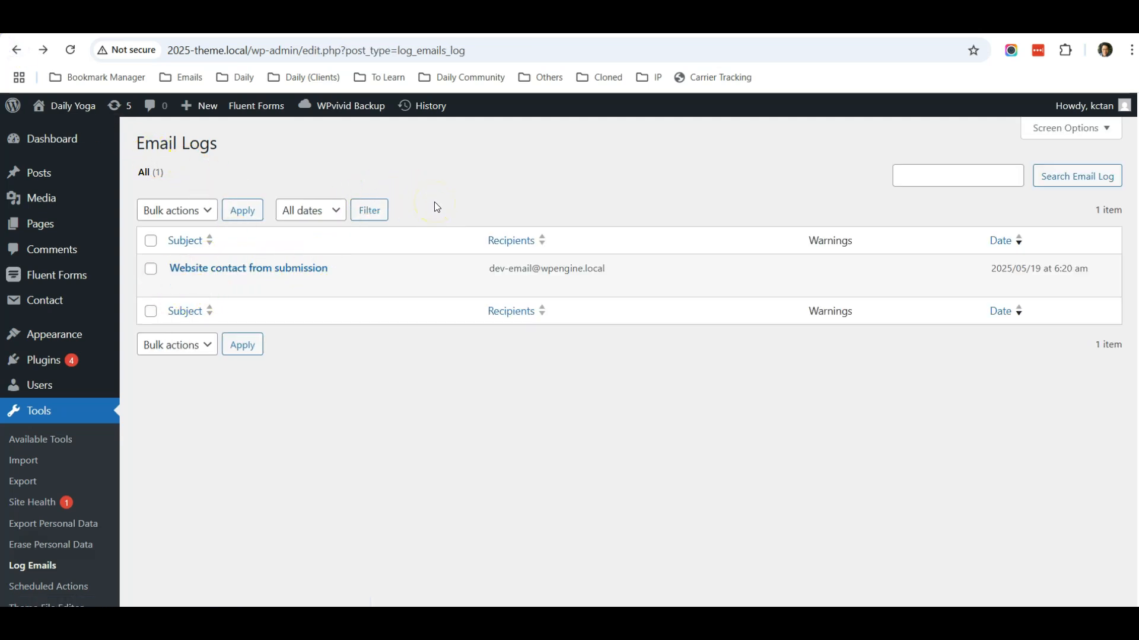
Review the live Contact Us page's form fields alongside the Email Logs list.
left_click_drag(224, 145, 132, 144)
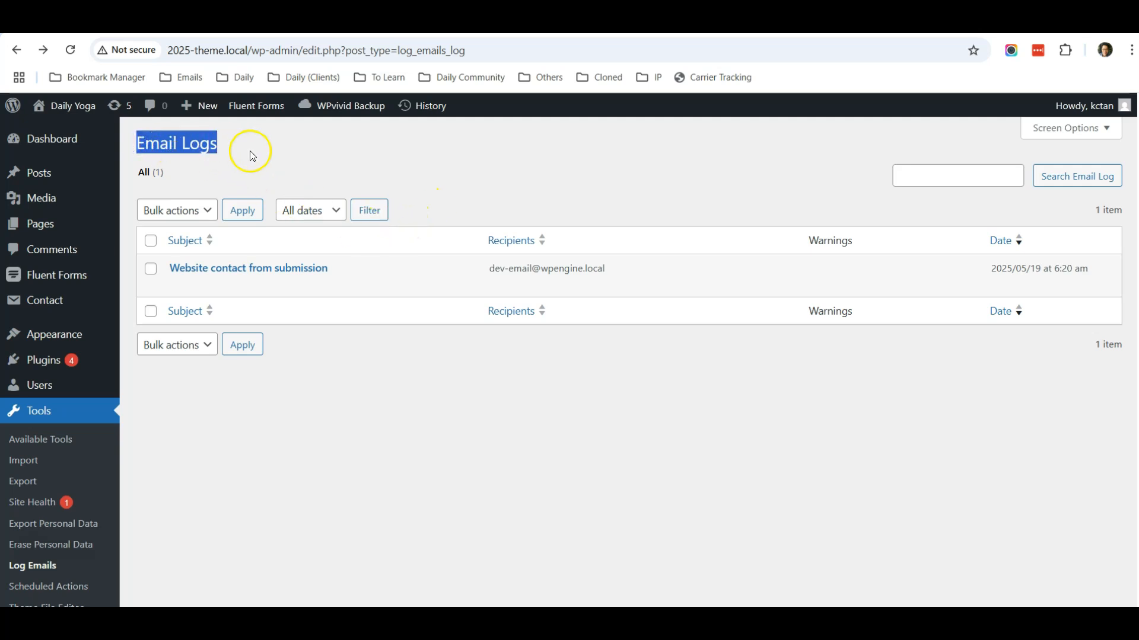
left_click(611, 40)
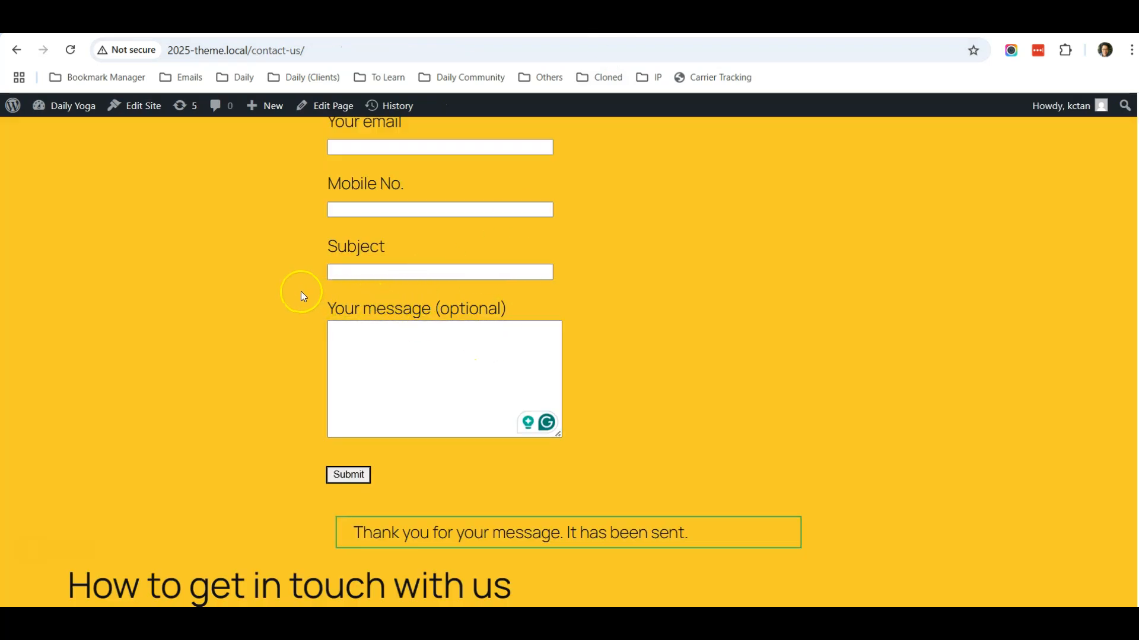
scroll(302, 296, "up", 3)
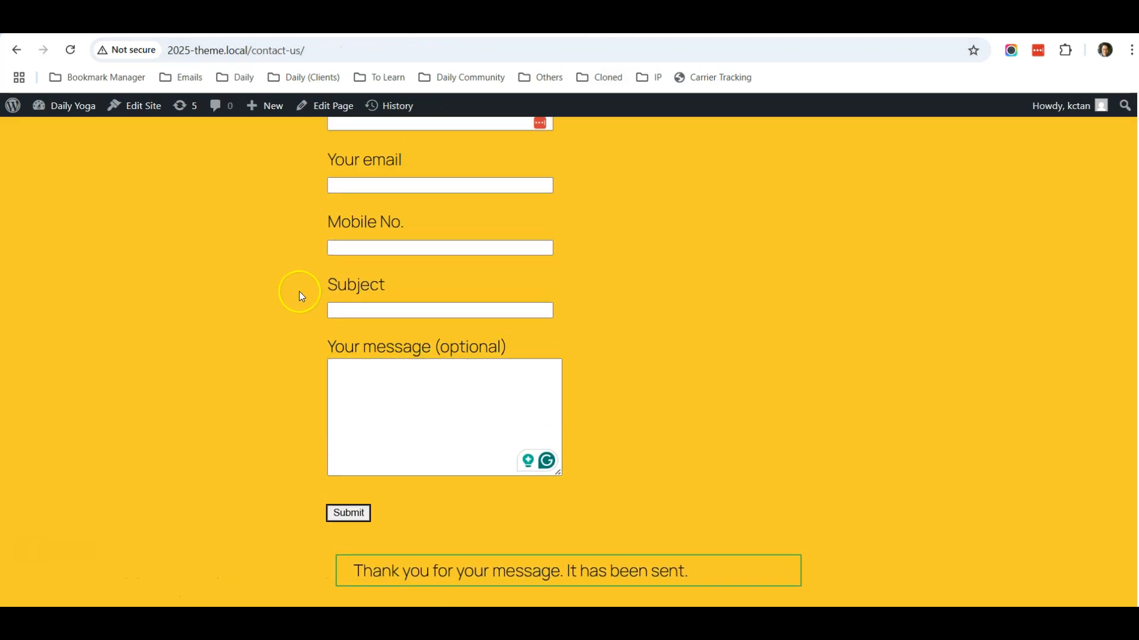
scroll(302, 296, "up", 3)
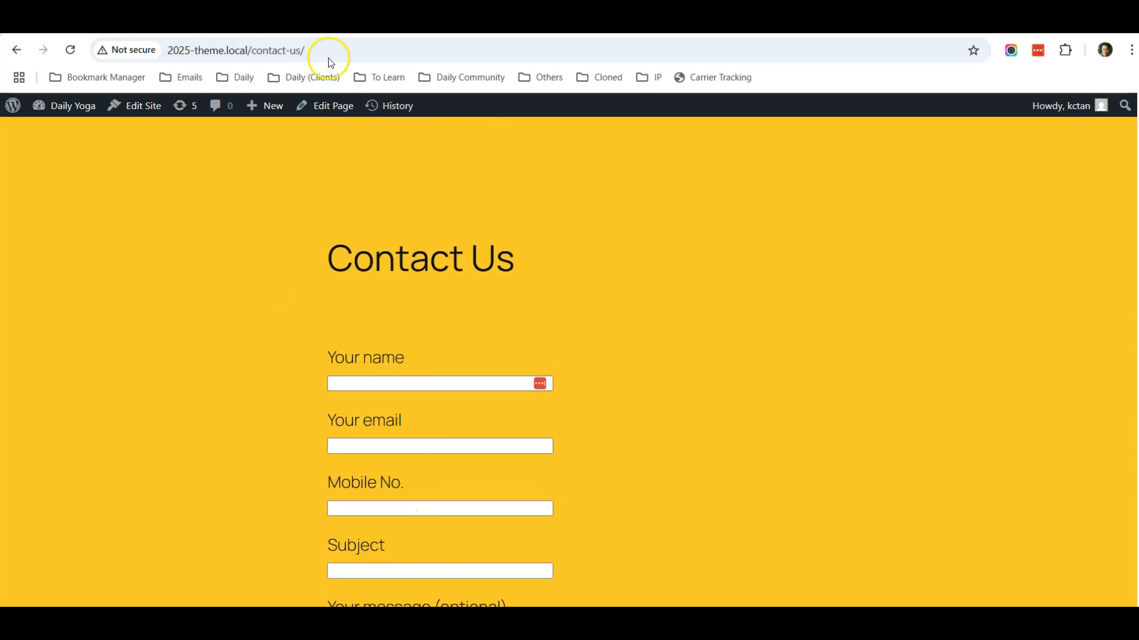
left_click(327, 22)
left_click_drag(231, 152, 136, 143)
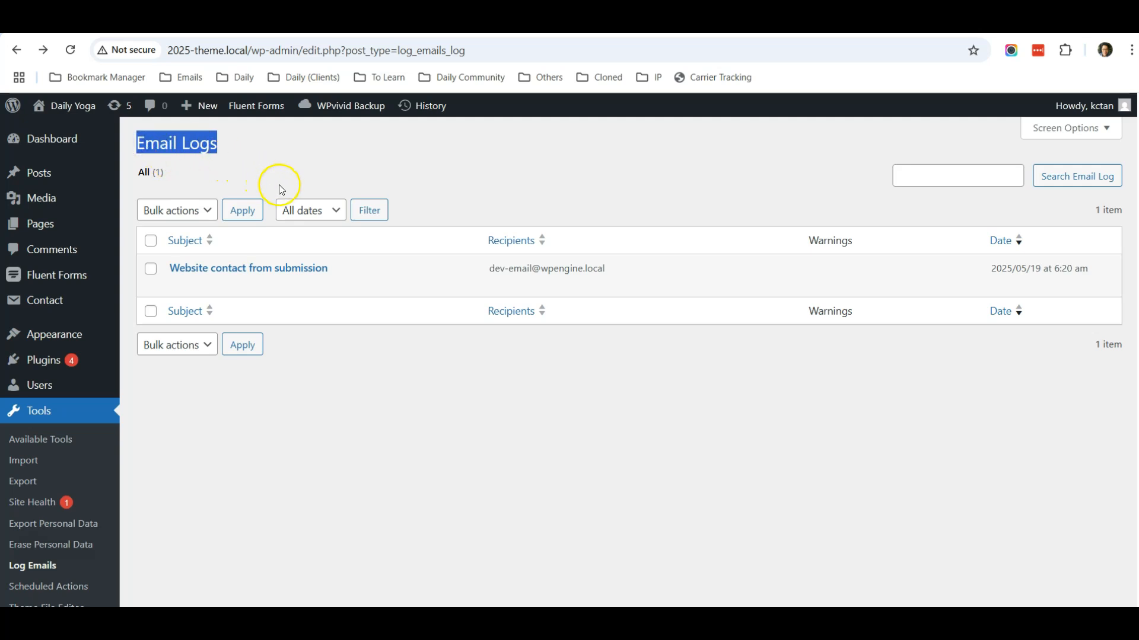
left_click(401, 177)
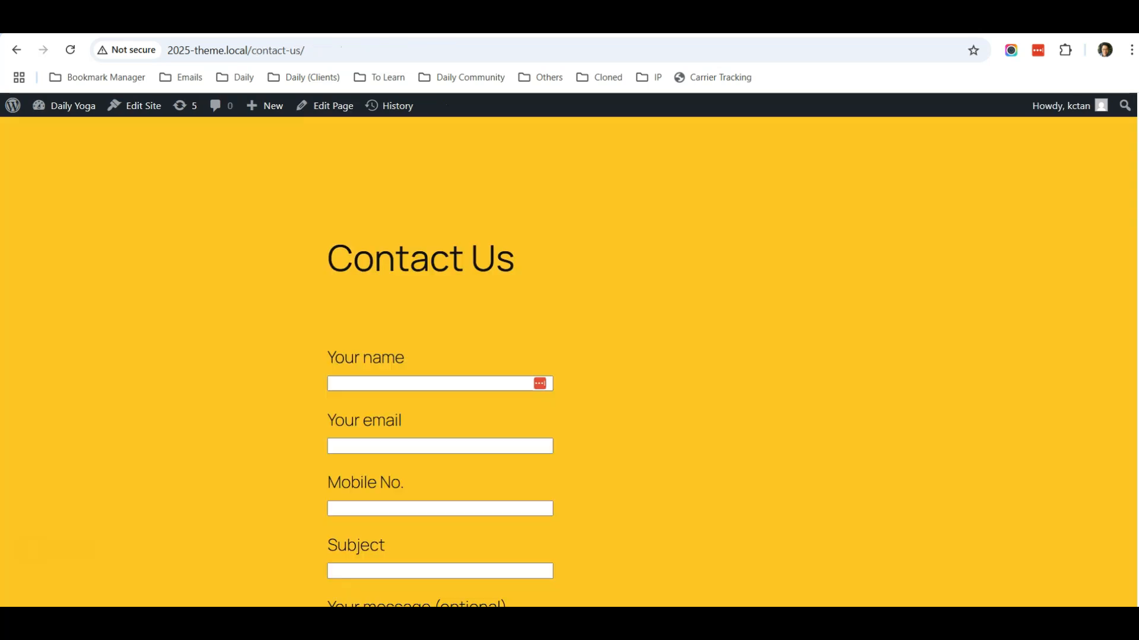
left_click(521, 274)
scroll(638, 339, "down", 2)
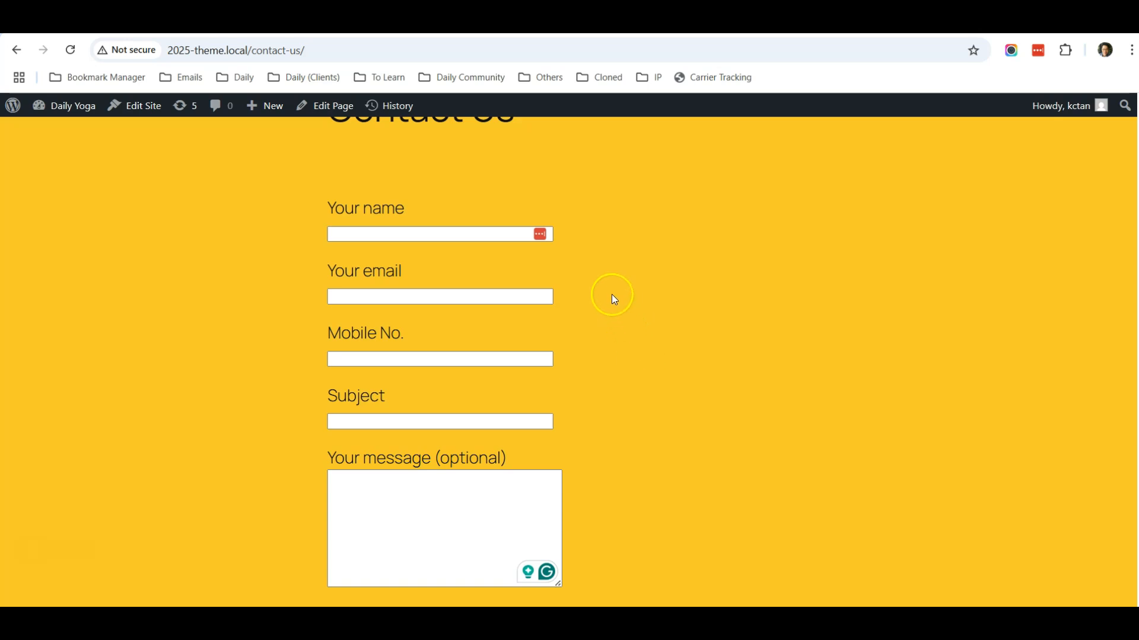
scroll(611, 296, "down", 1)
scroll(611, 296, "up", 1)
left_click(374, 231)
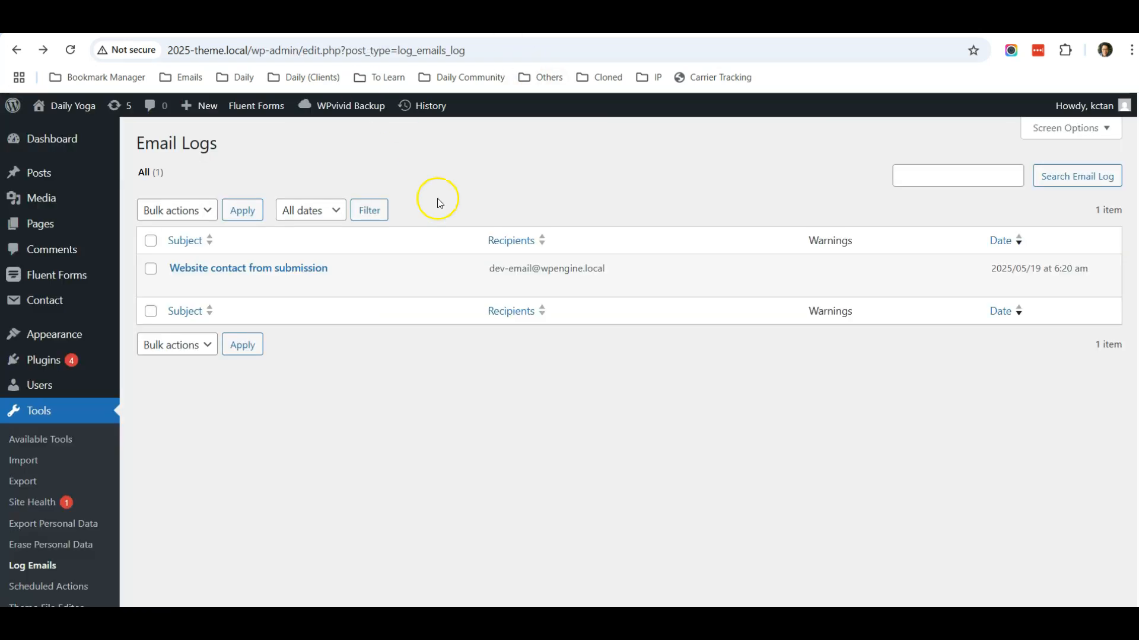
Go to the Contact Form 7 forms list and open the "Contact Us" form for editing.
mouse_move(74, 305)
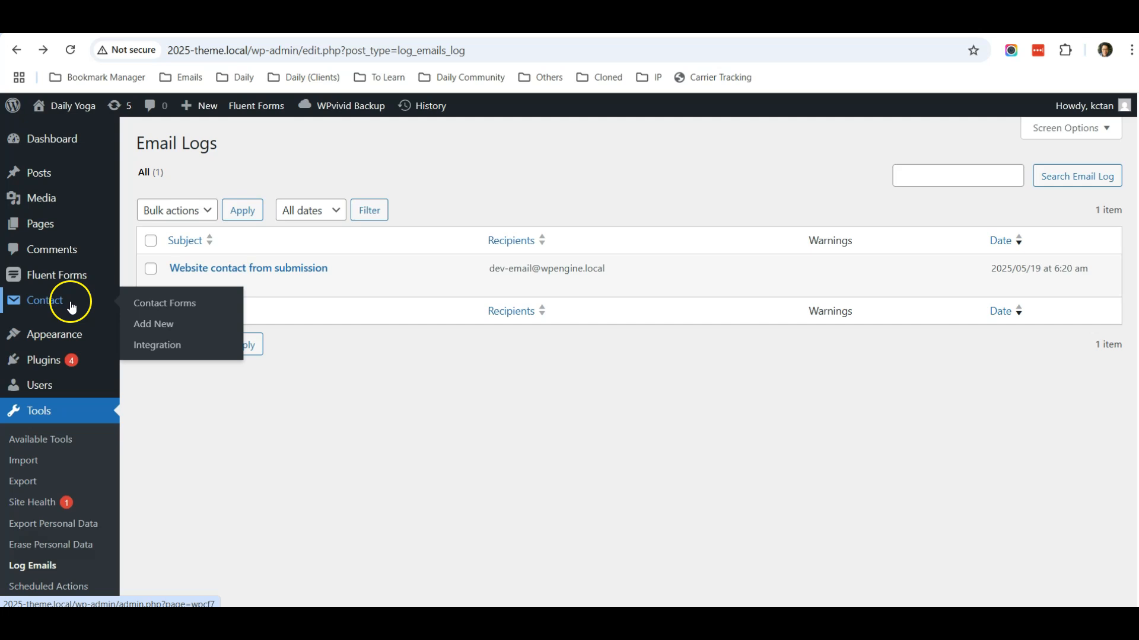
left_click(166, 303)
scroll(272, 380, "down", 1)
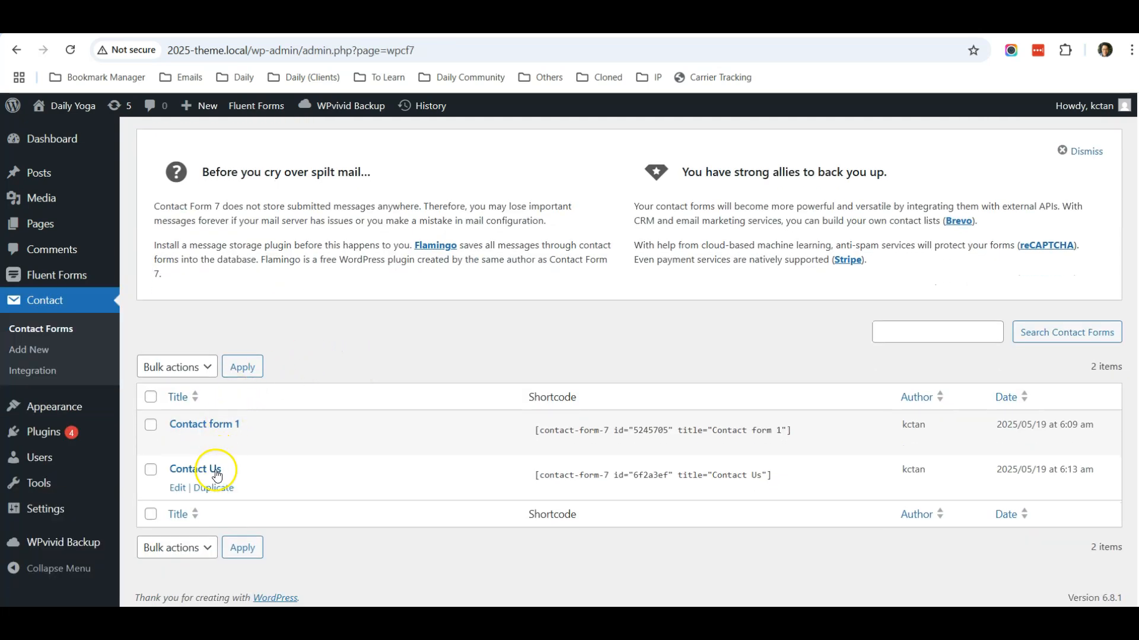
left_click(174, 488)
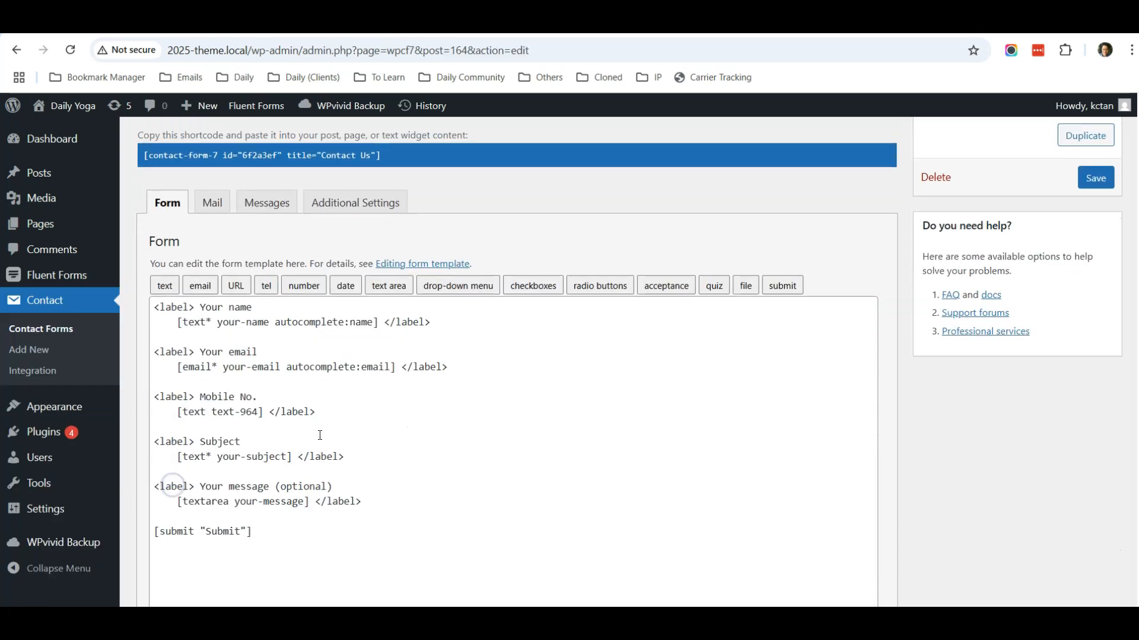
Duplicate the "Your name" label block in the form template, placing the copy directly beneath the original.
left_click_drag(432, 323, 150, 315)
key("ctrl+c")
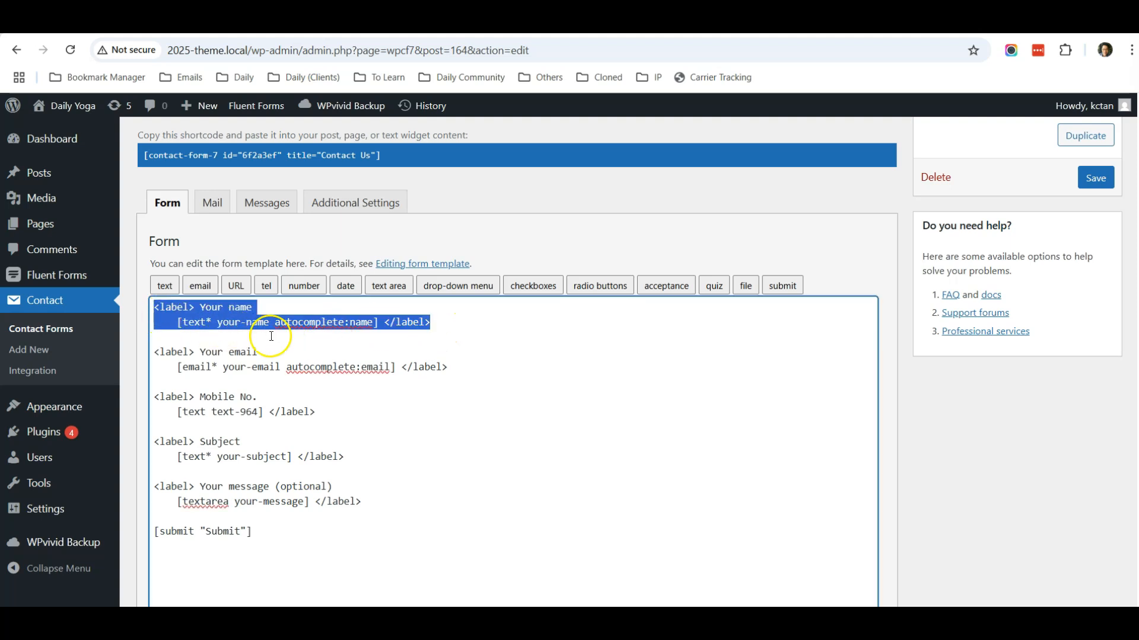
left_click(446, 323)
key("Return")
key("Return")
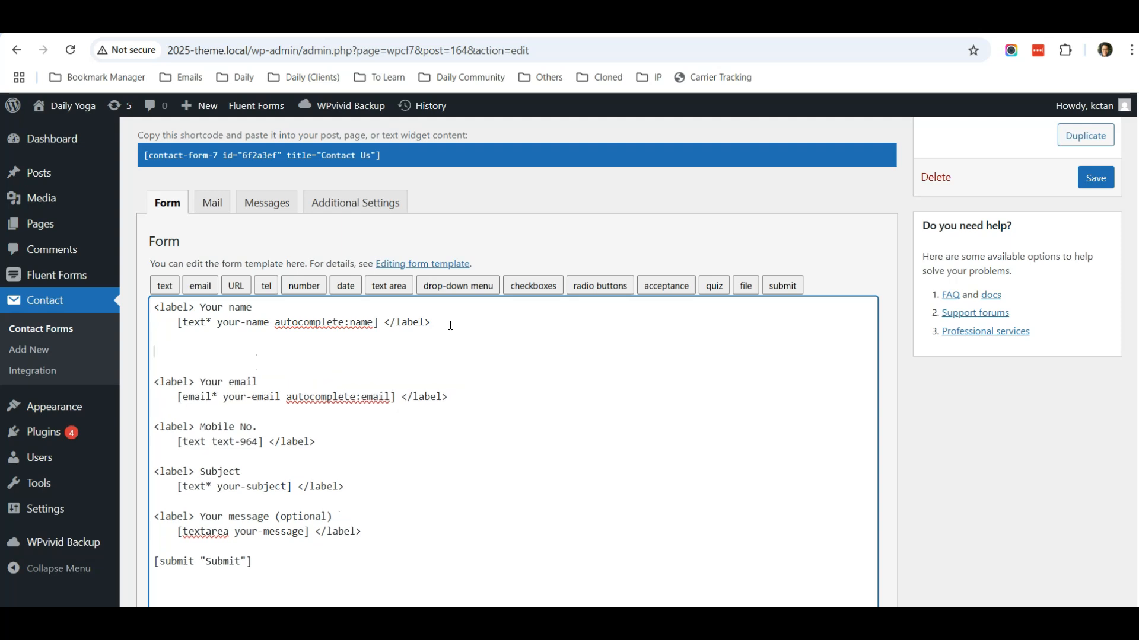
key("ctrl+v")
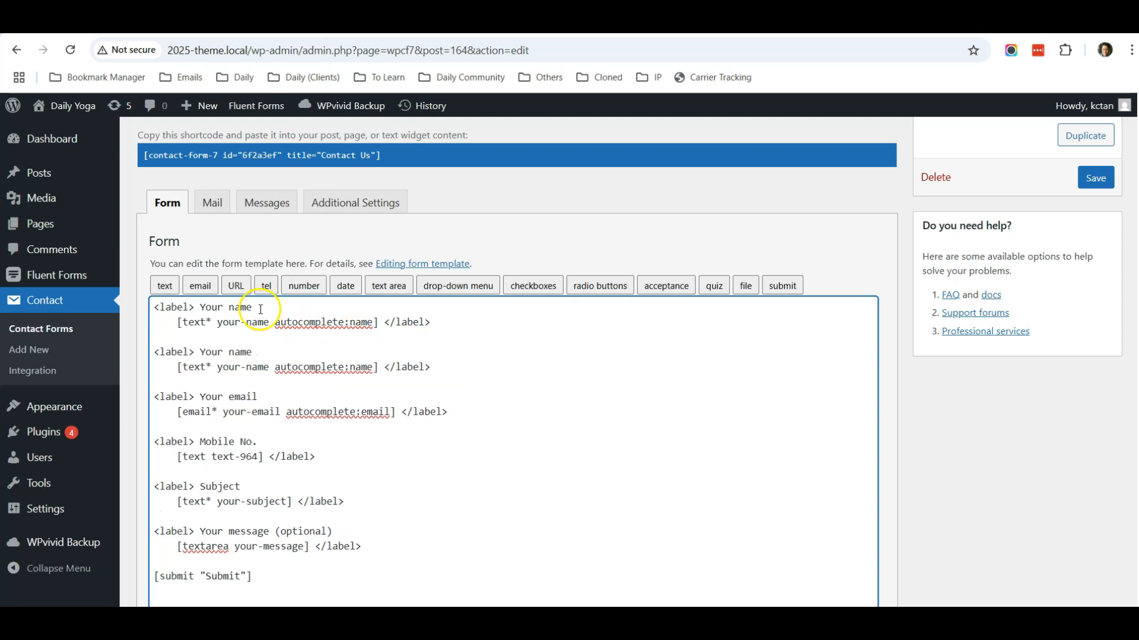
Change the first block's label to "Department:" and remove the your-name text tag inside it.
left_click_drag(252, 307, 202, 307)
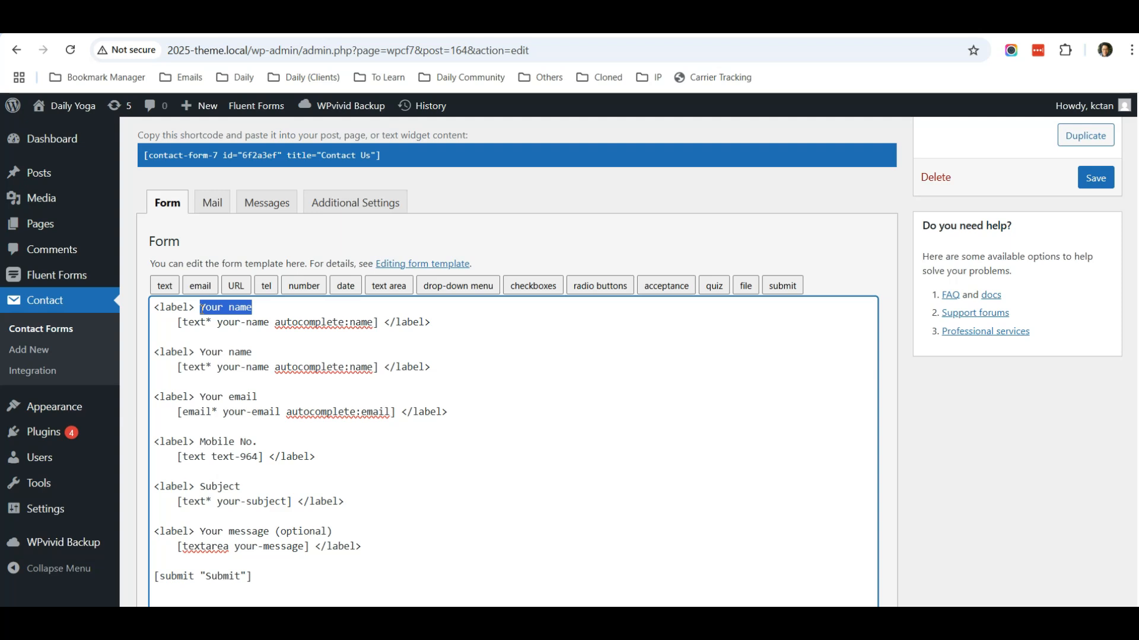
type("Department:")
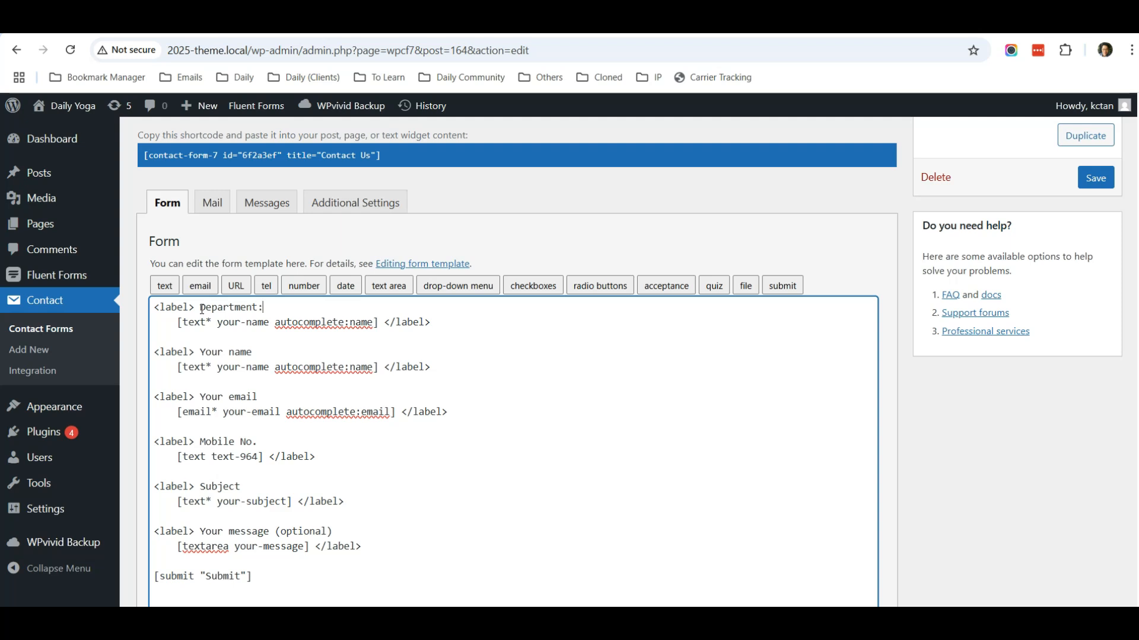
left_click_drag(378, 322, 176, 324)
key("BackSpace")
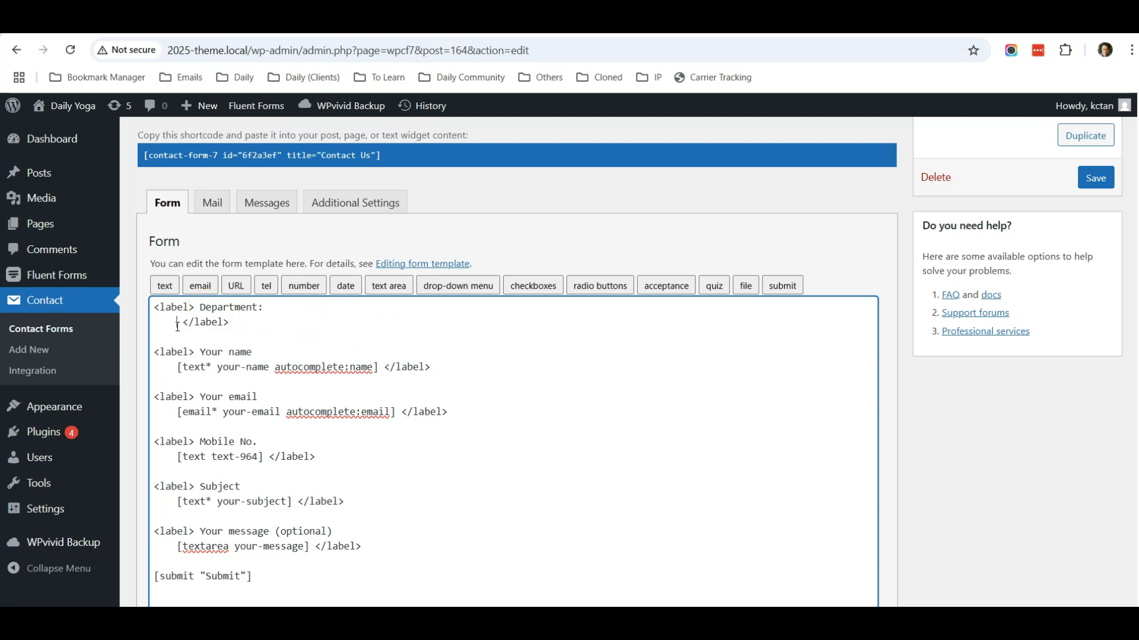
Start a drop-down menu form-tag in the Department block with the selectable values Sales, Marketing and Support.
left_click(445, 287)
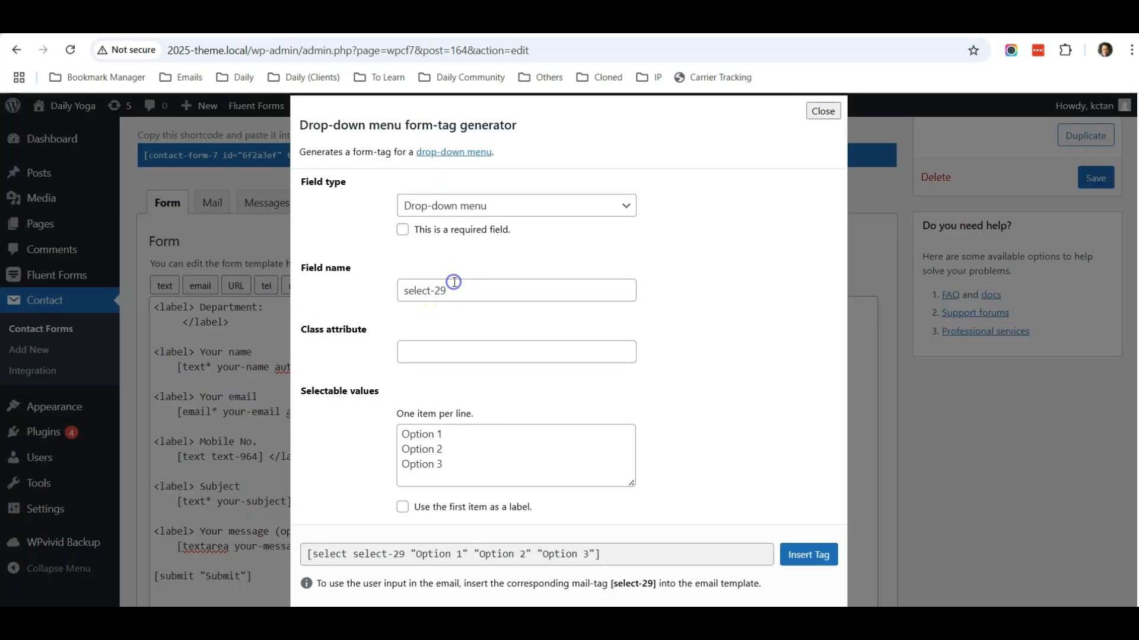
left_click_drag(444, 434, 394, 436)
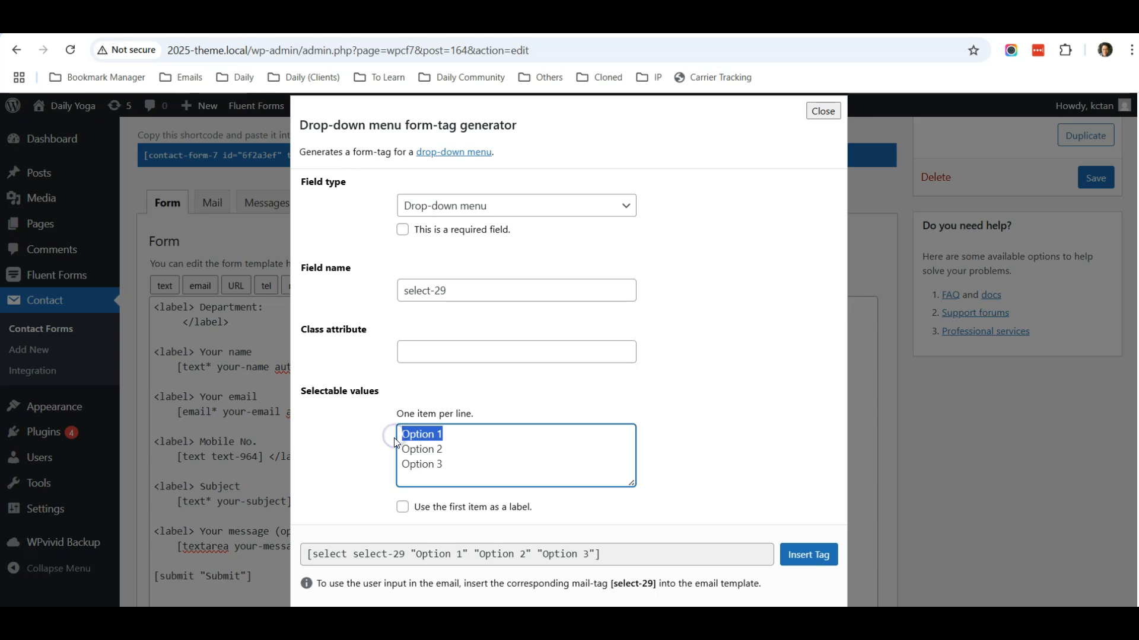
type("Sales")
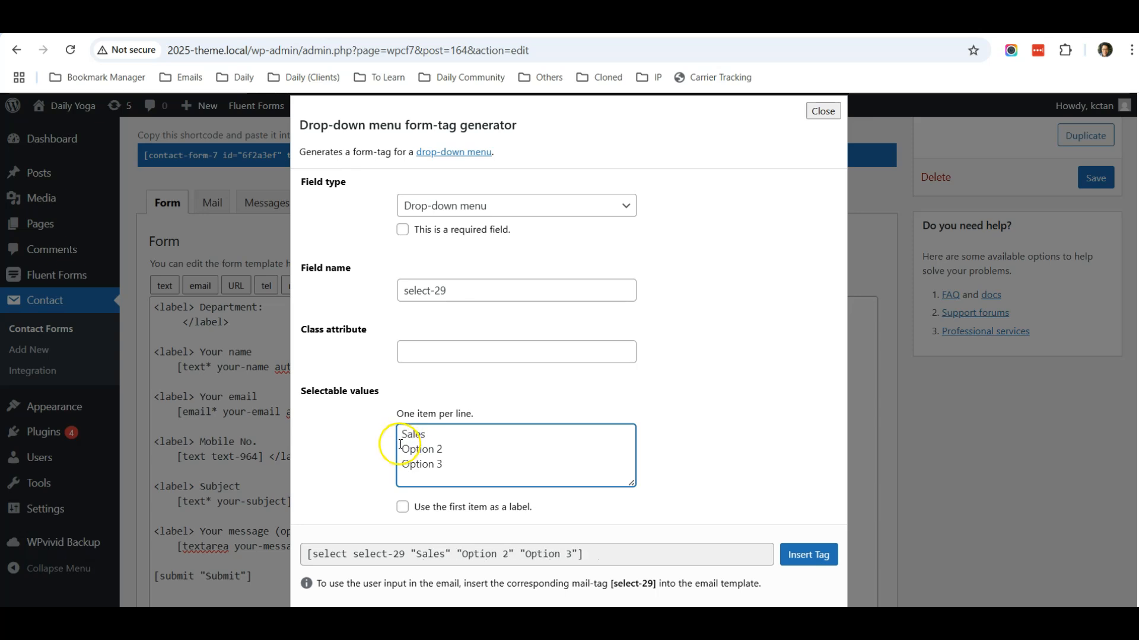
left_click_drag(444, 450, 368, 450)
type("Marketing")
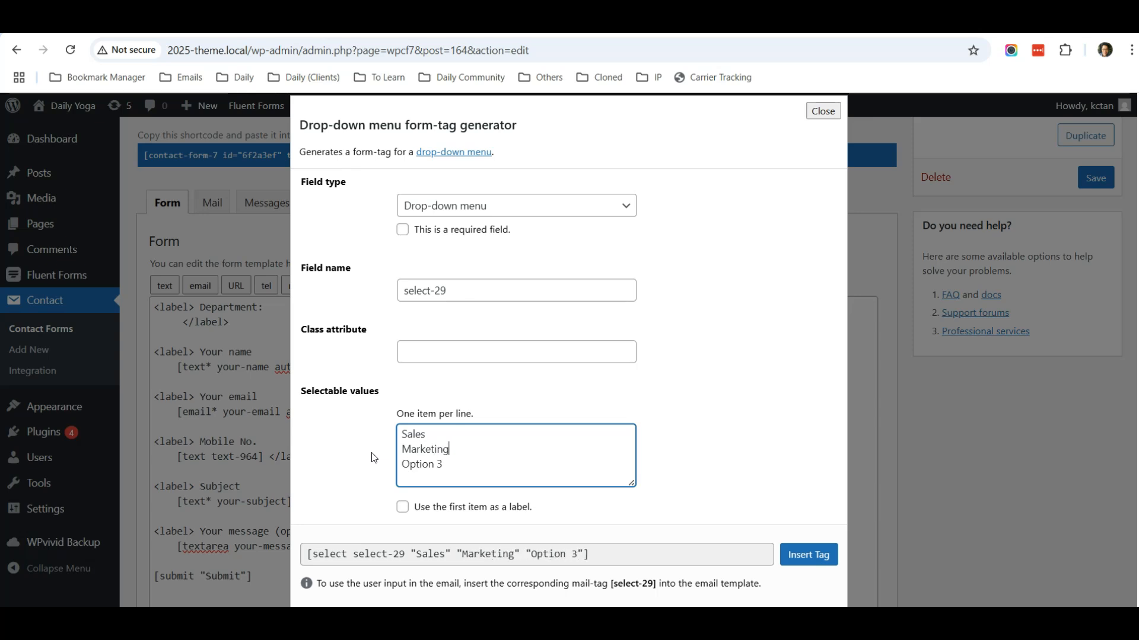
left_click_drag(446, 464, 377, 467)
type("Support")
left_click(589, 468)
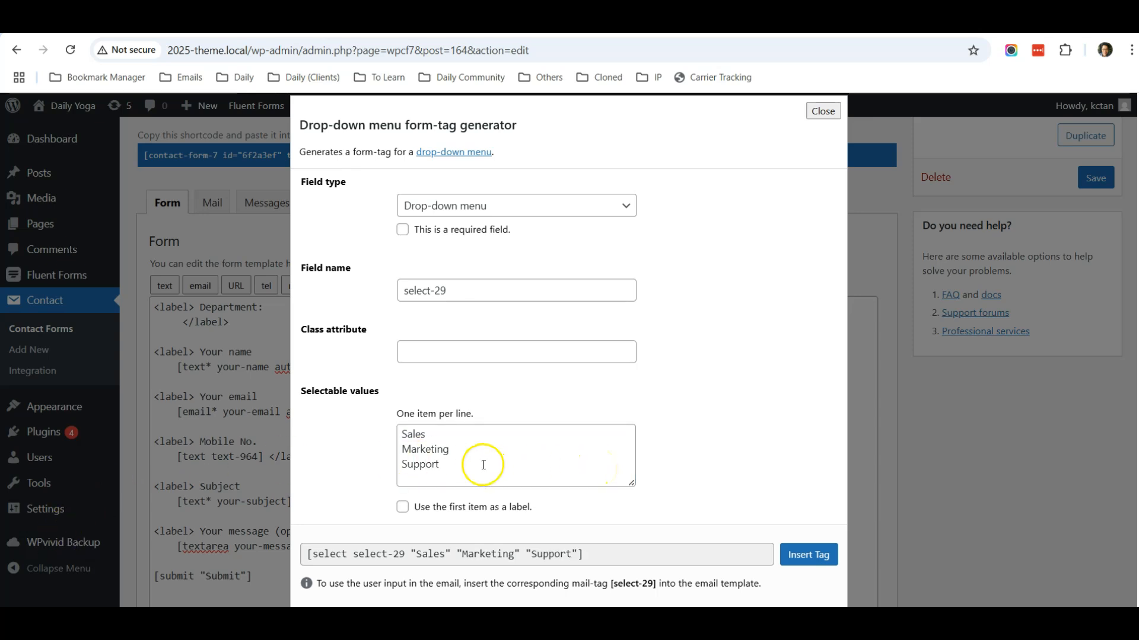
Pipe the Sales selectable value to the sales mailbox address at domain.com.
left_click(436, 433)
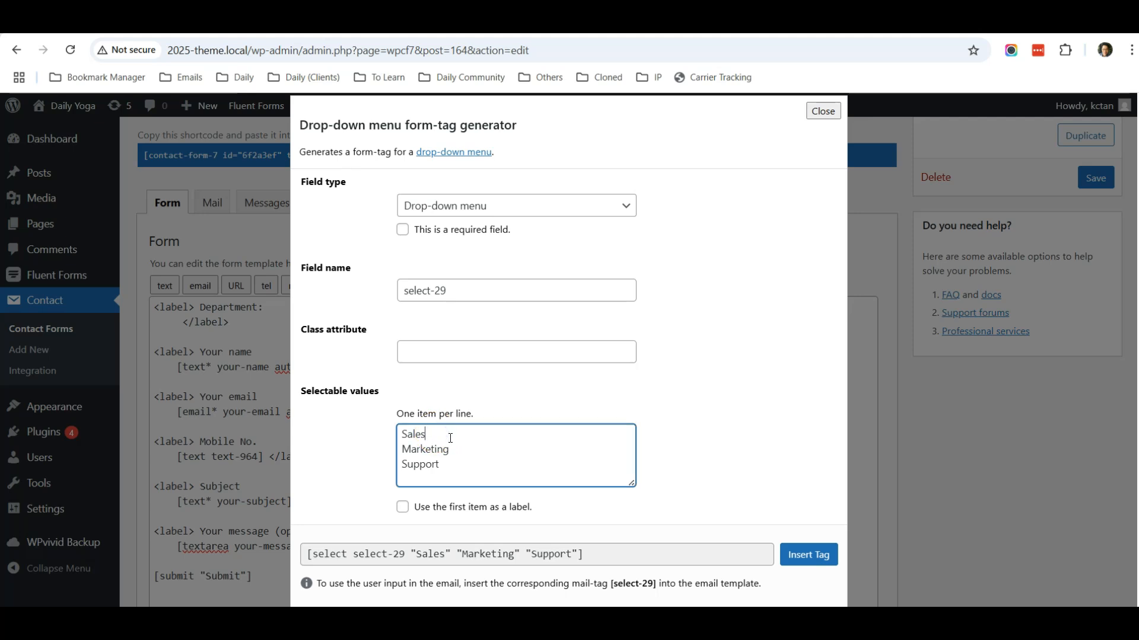
type("|")
left_click(436, 438)
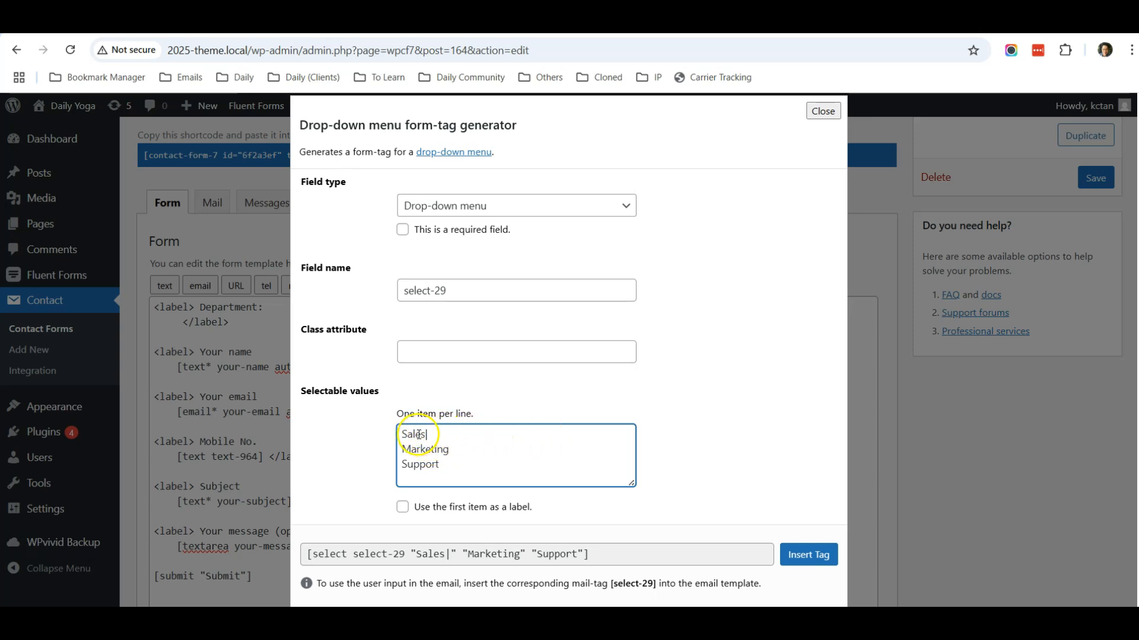
type("sales")
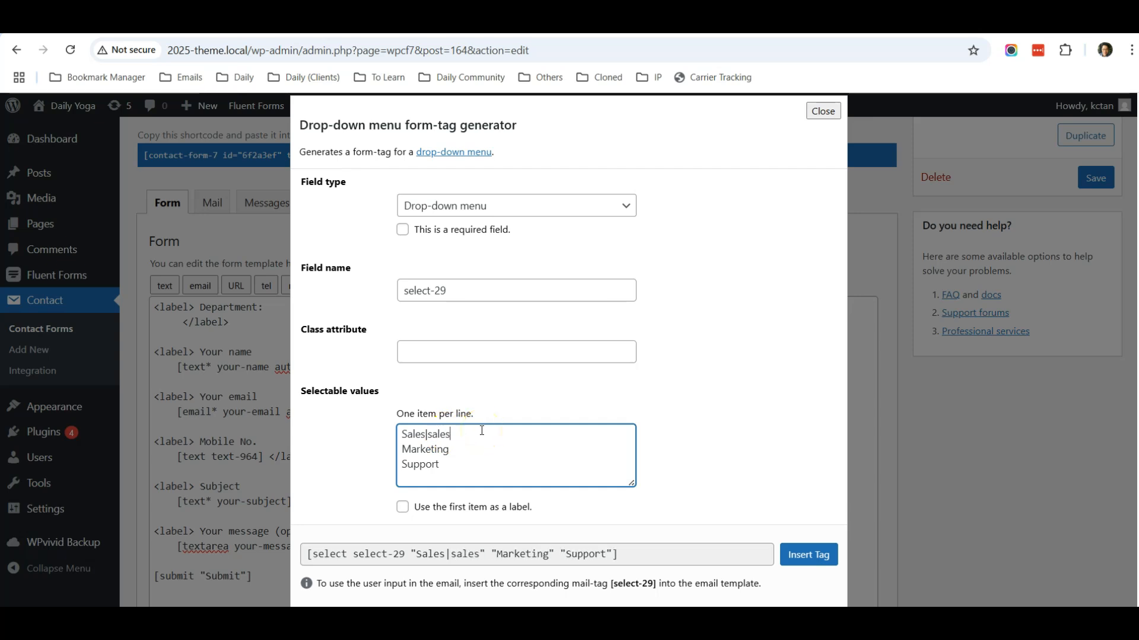
type("@")
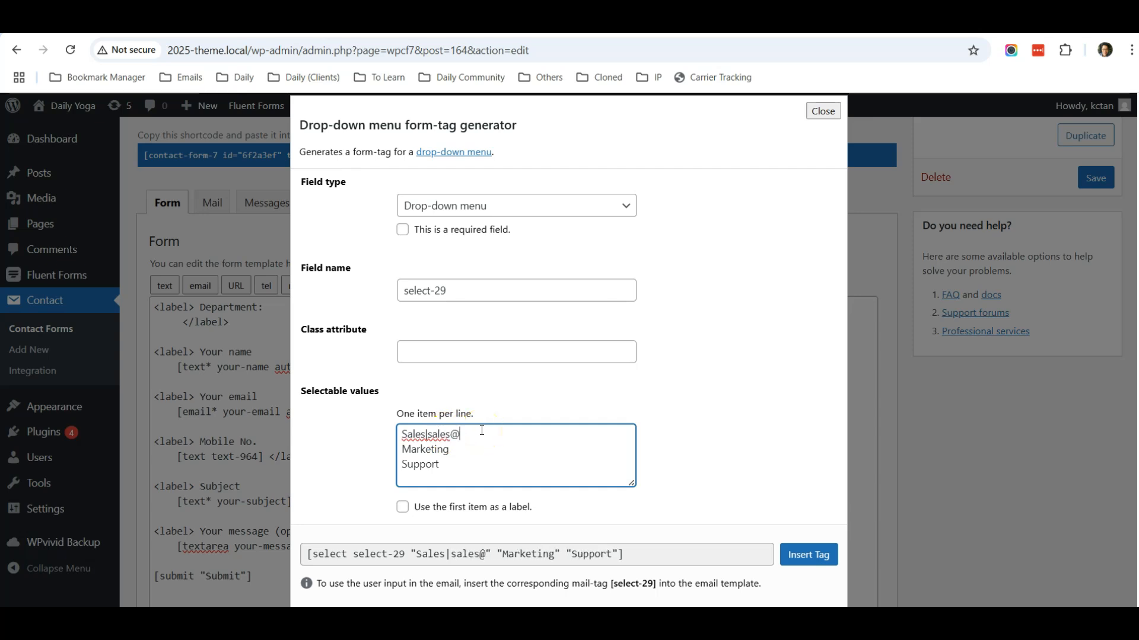
type("domain.com")
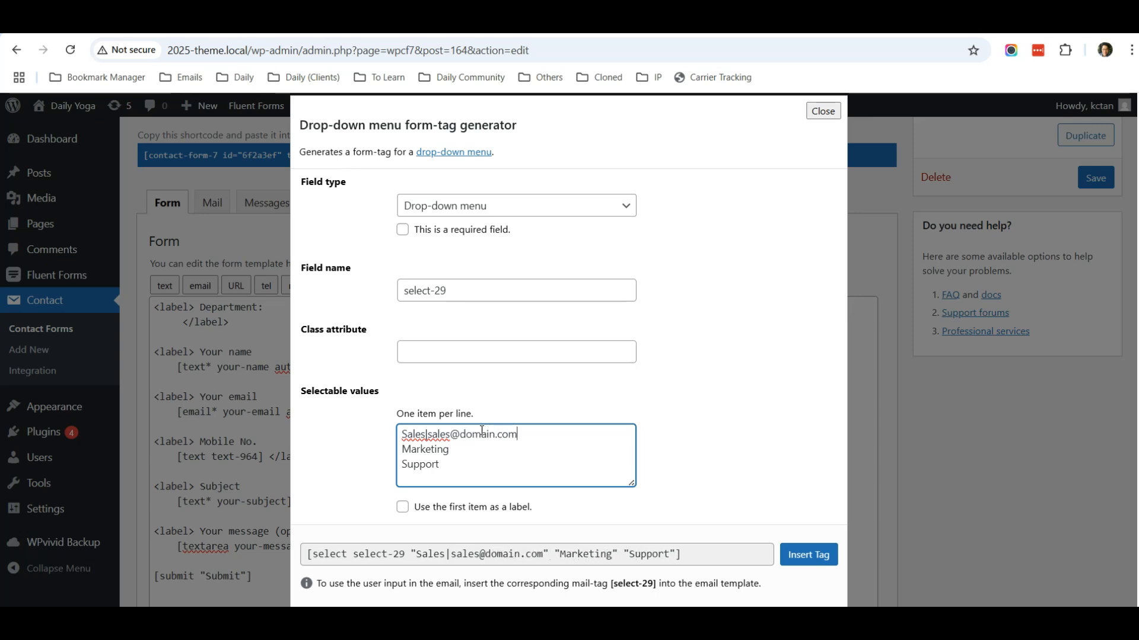
Pipe the Marketing and Support values to their own department mailboxes at domain.com and insert the drop-down tag into the form.
key("ctrl+shift+Left")
key("ctrl+shift+Left")
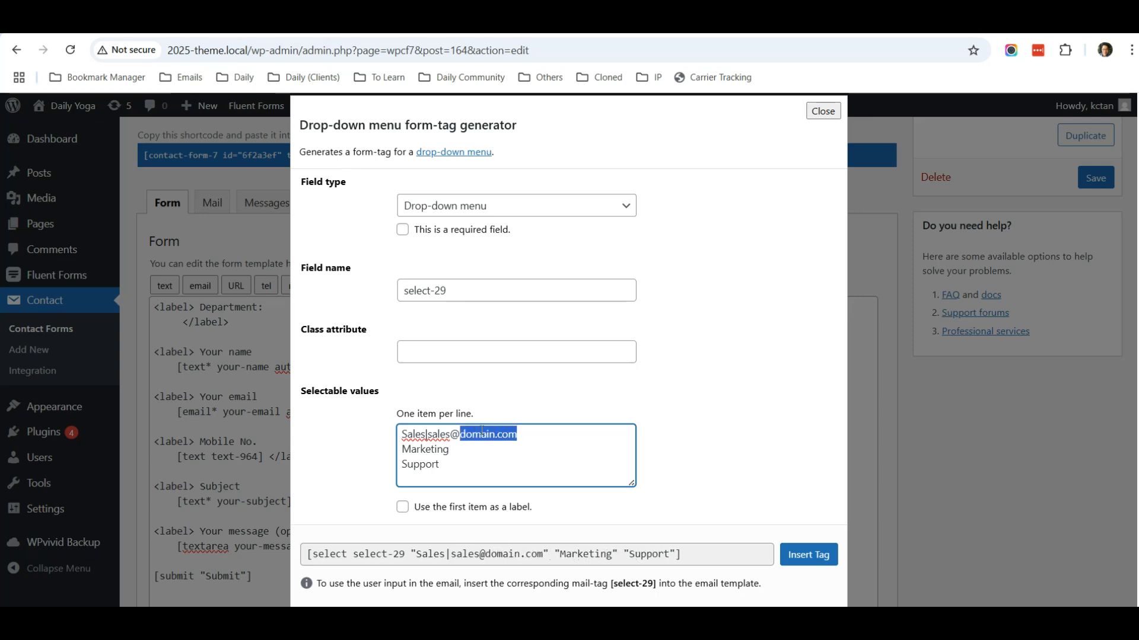
key("Down")
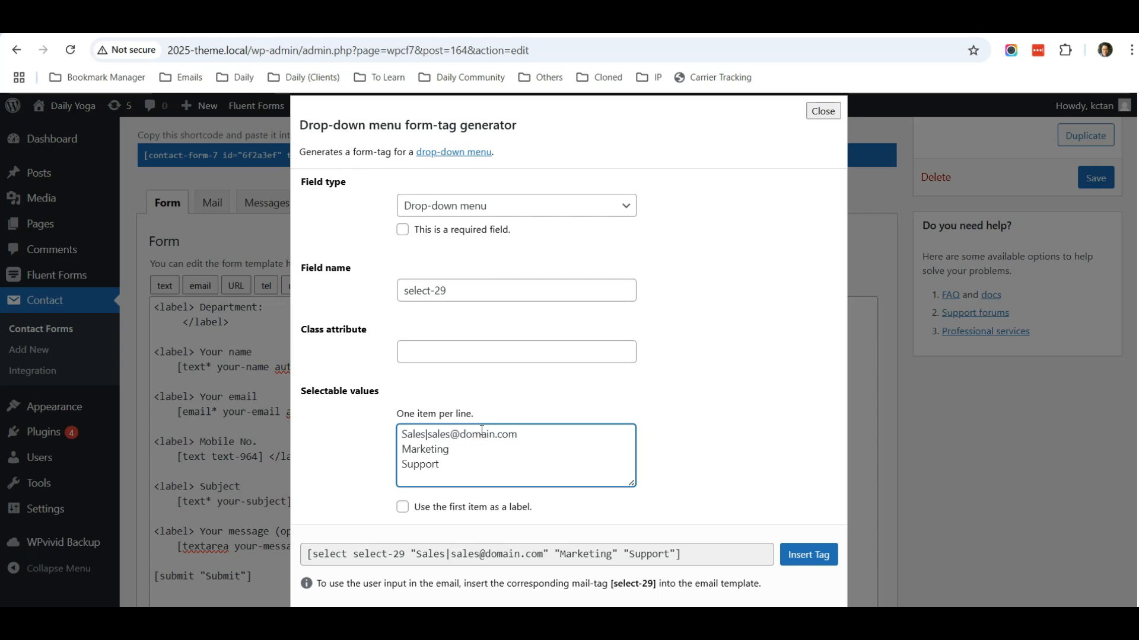
type("|marketing")
type("@domain.com")
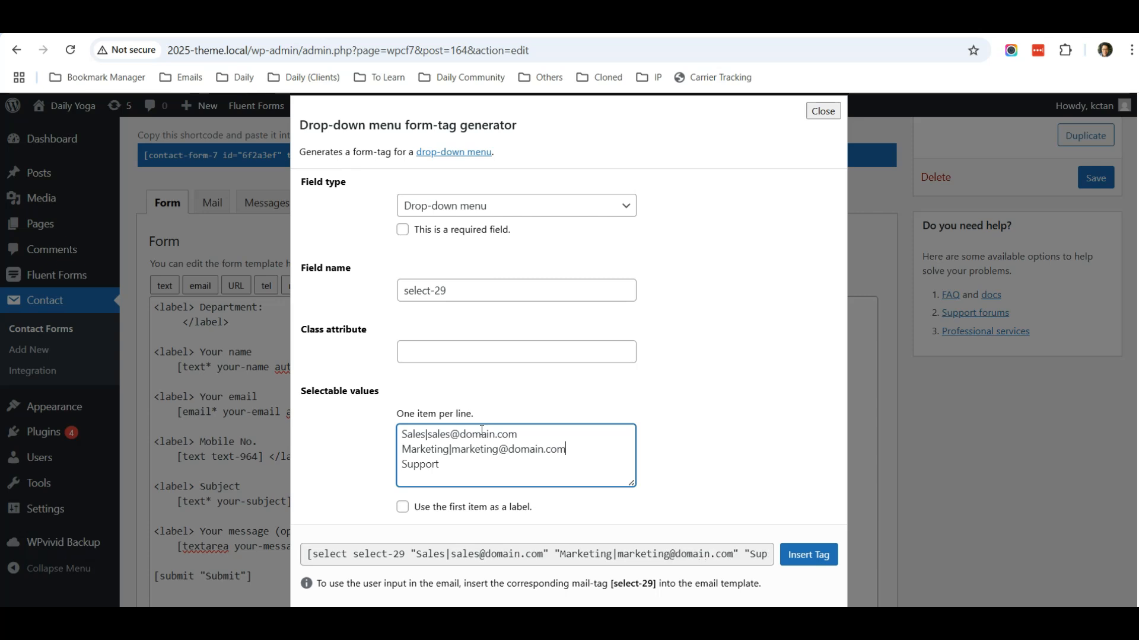
key("Down")
type("|support")
type("@domain.com")
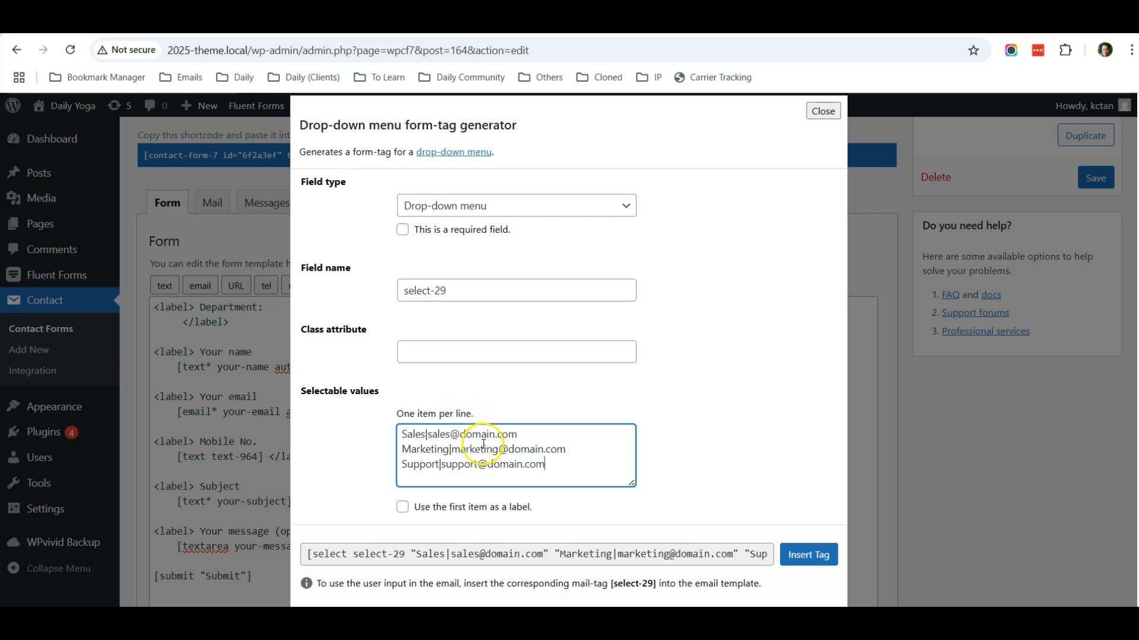
left_click(809, 555)
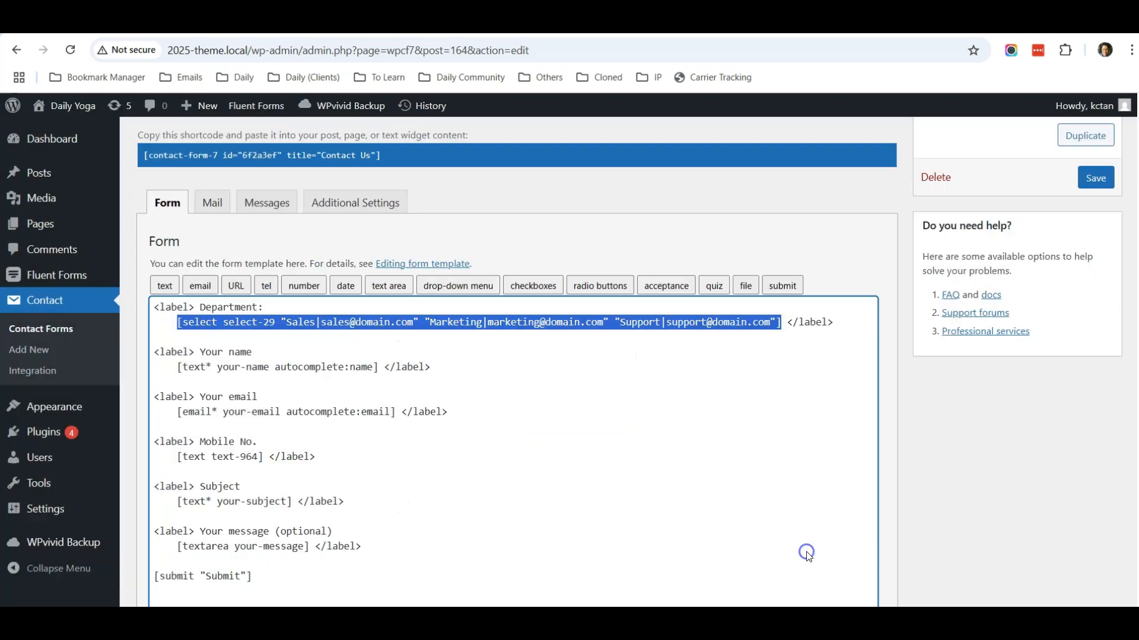
Make the Department drop-down required by adding an asterisk to its select tag, and save the form.
left_click(450, 382)
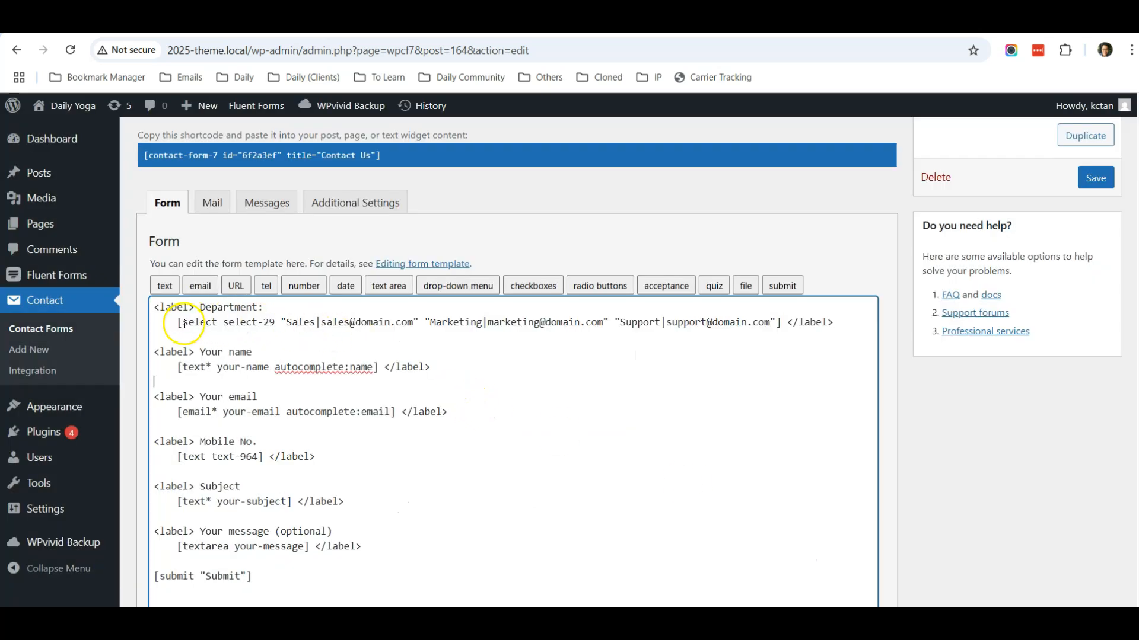
left_click(842, 334)
scroll(666, 382, "down", 1)
scroll(665, 381, "down", 3)
scroll(660, 381, "up", 3)
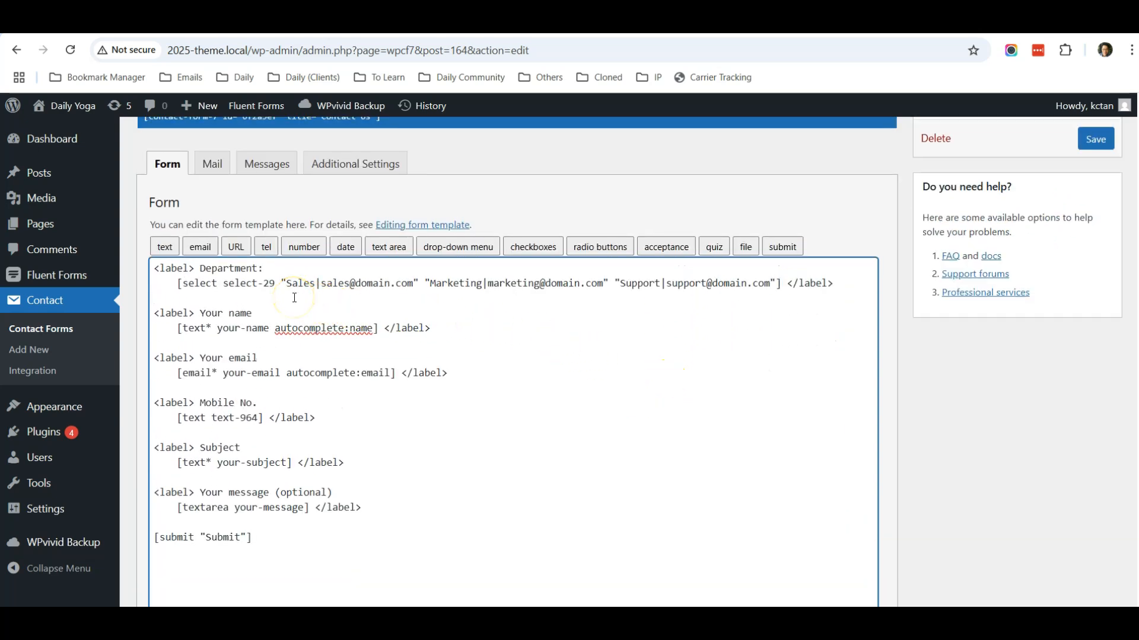
left_click(217, 280)
type("*")
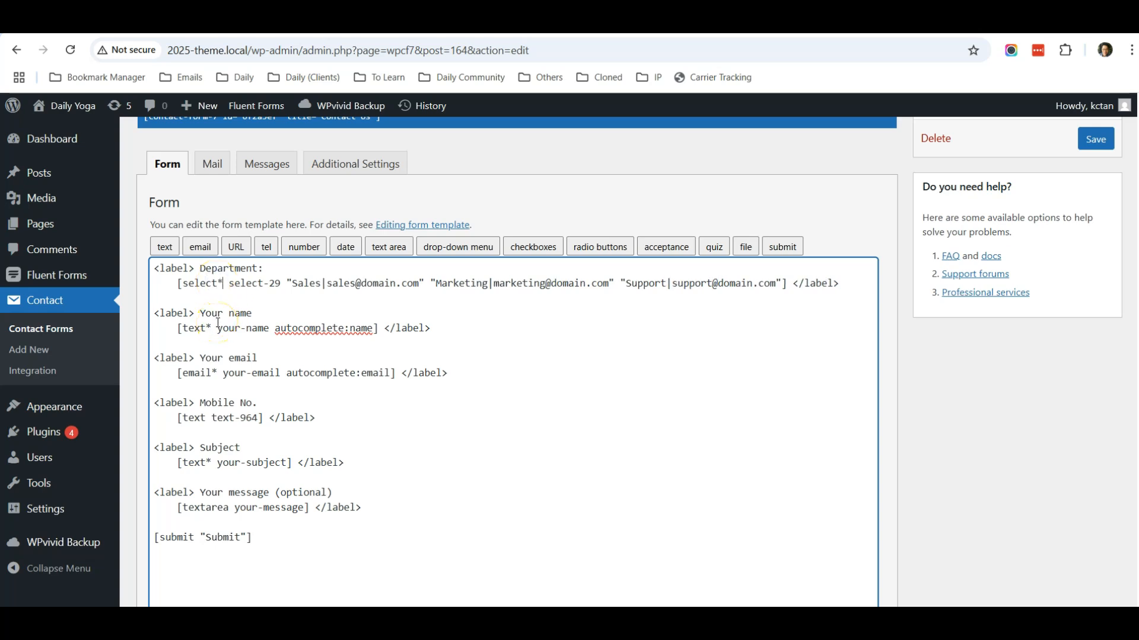
left_click(238, 299)
scroll(277, 287, "up", 2)
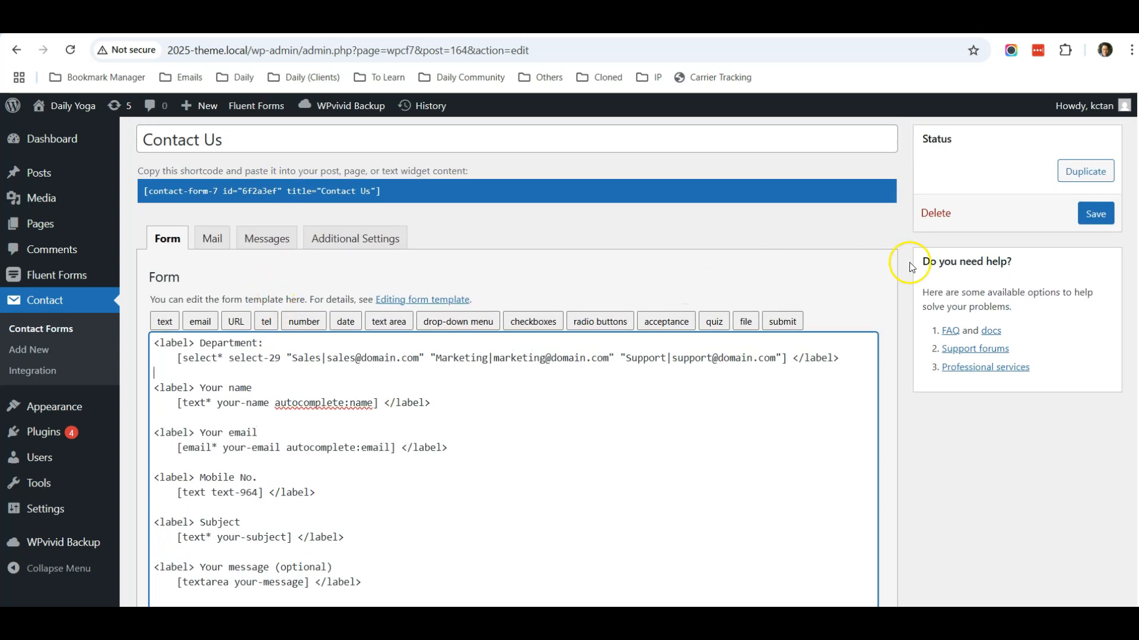
left_click(1090, 214)
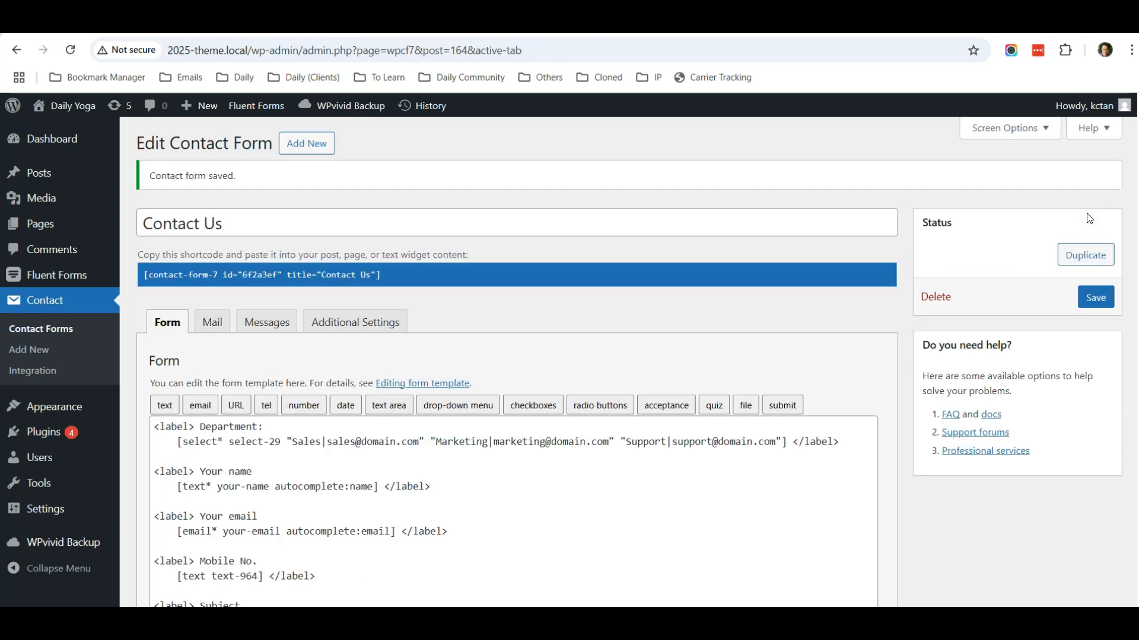
Replace the mail template's To recipient with the [select-29] mail-tag and save the form.
scroll(495, 312, "down", 2)
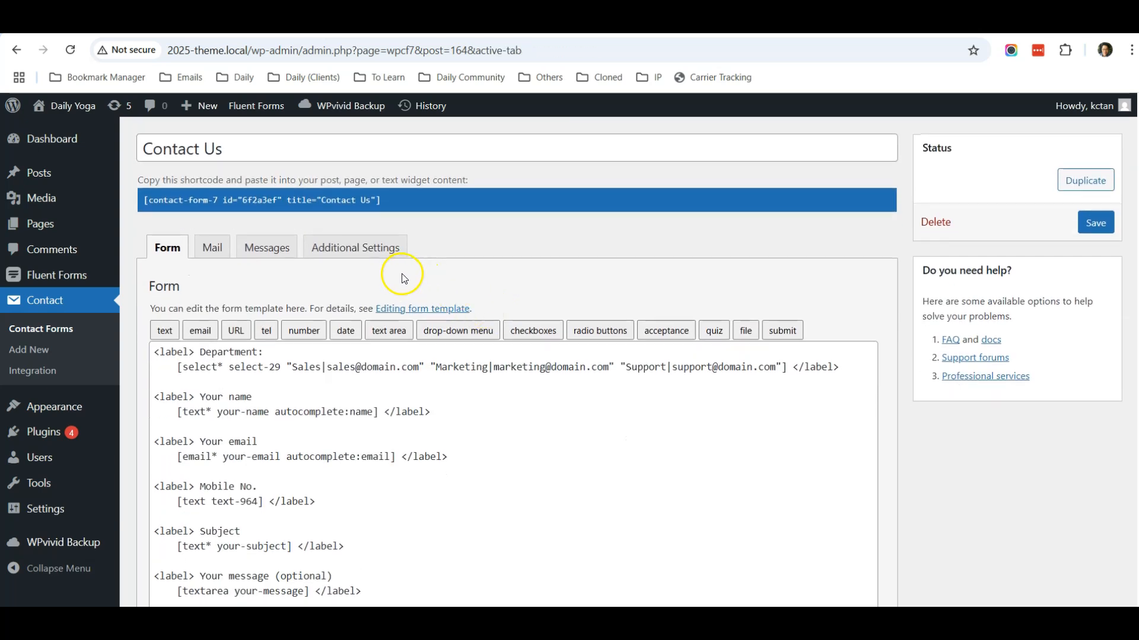
left_click(211, 248)
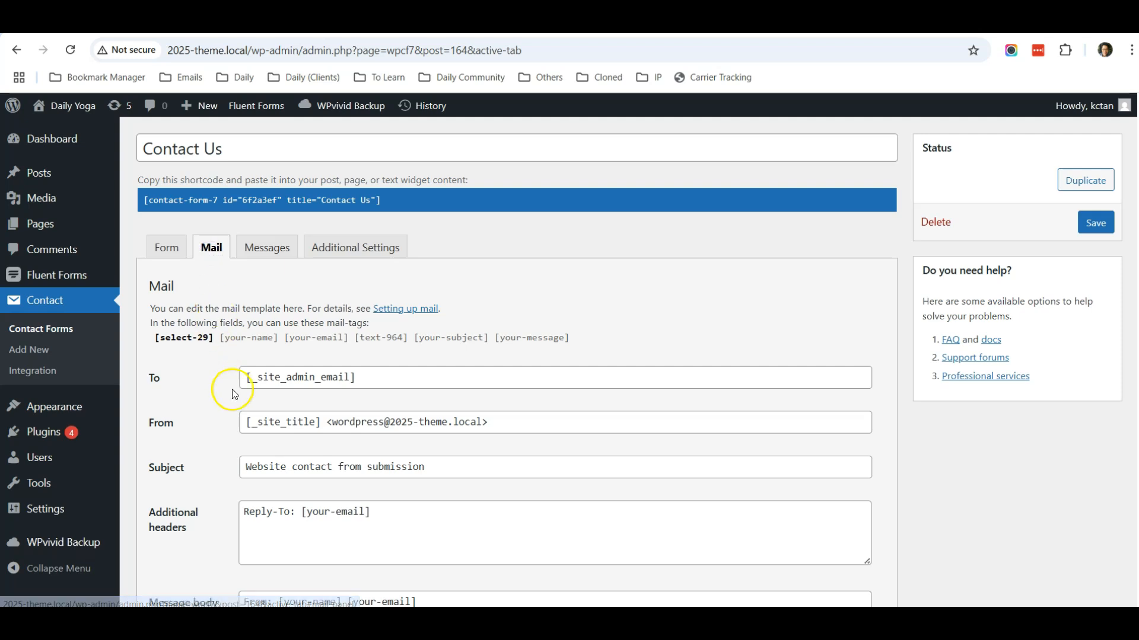
left_click(362, 378)
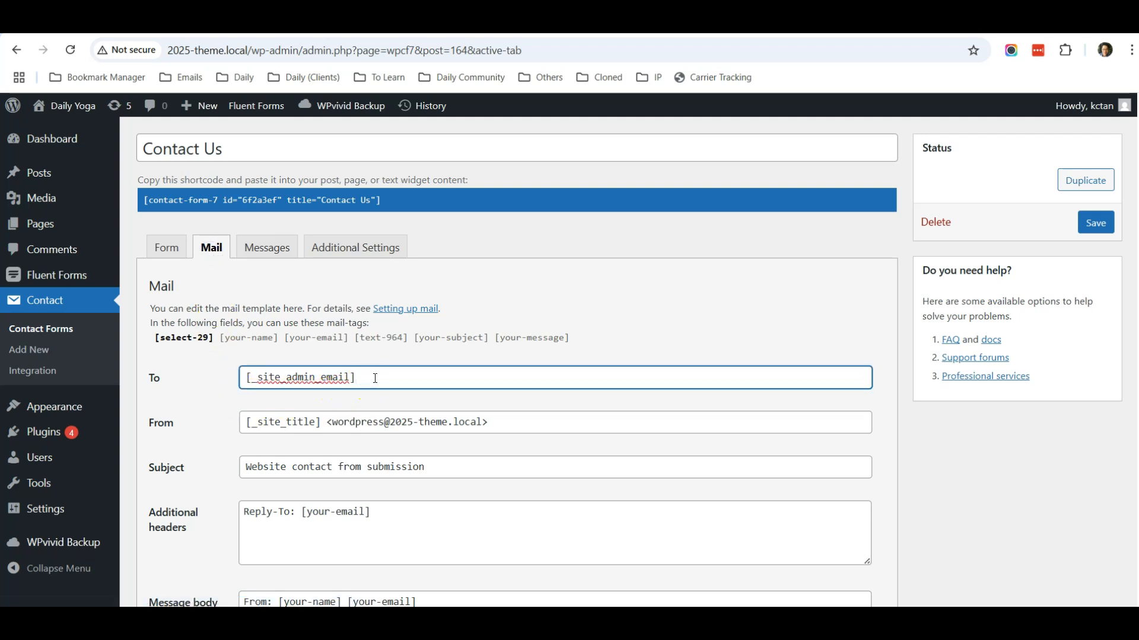
left_click_drag(374, 378, 233, 380)
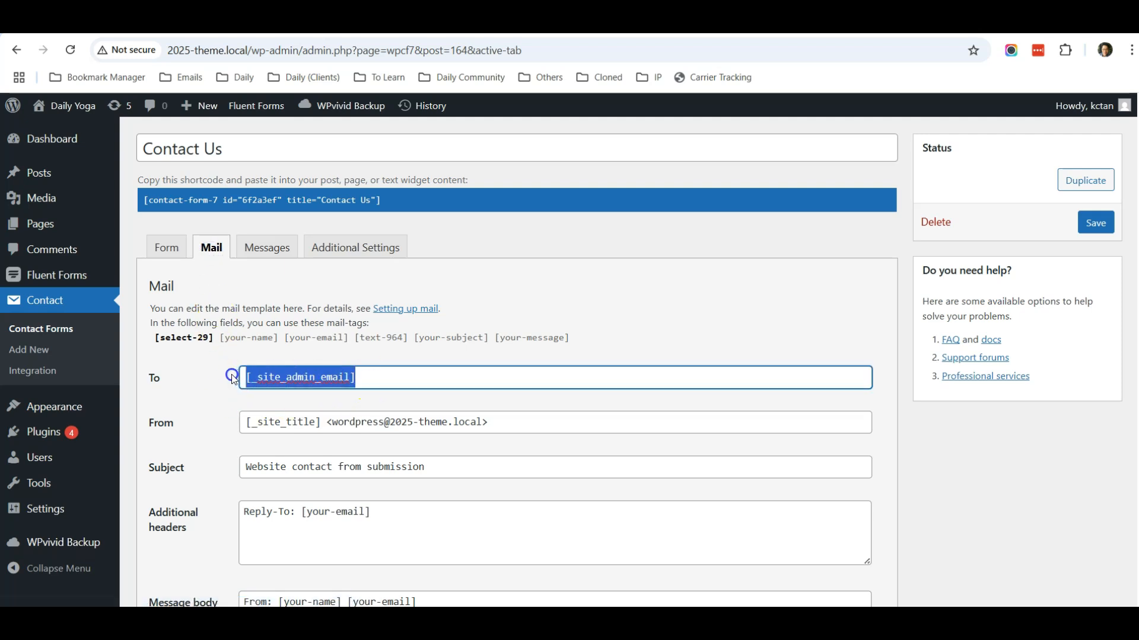
key("BackSpace")
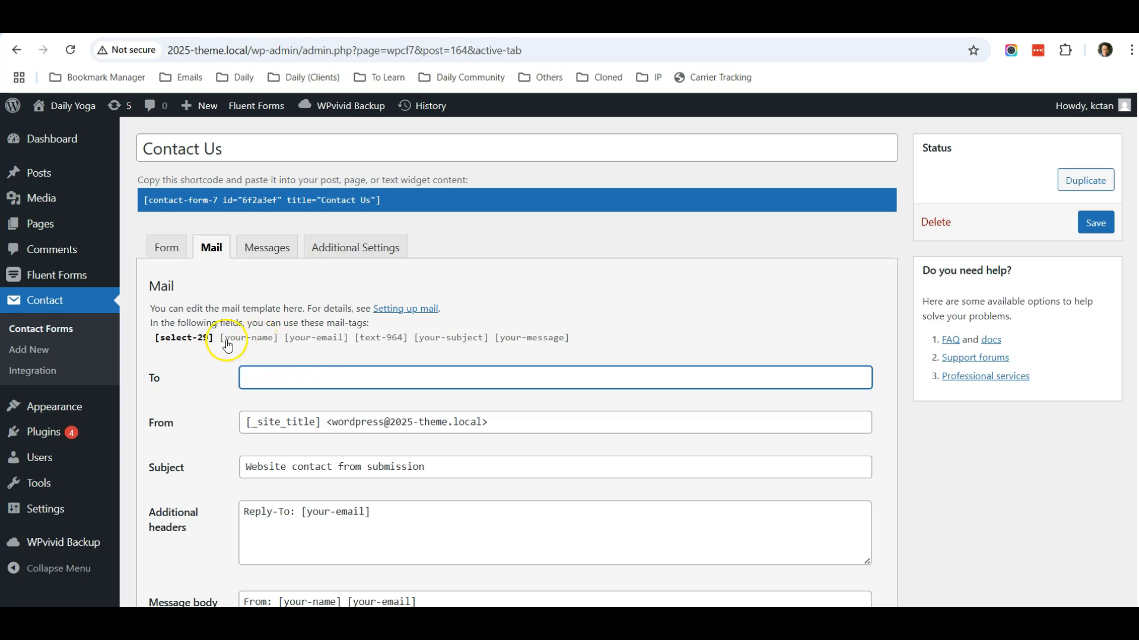
mouse_move(214, 342)
left_mouse_down()
mouse_move(169, 343)
mouse_move(215, 364)
left_mouse_up()
left_click(174, 384)
key("ctrl+c")
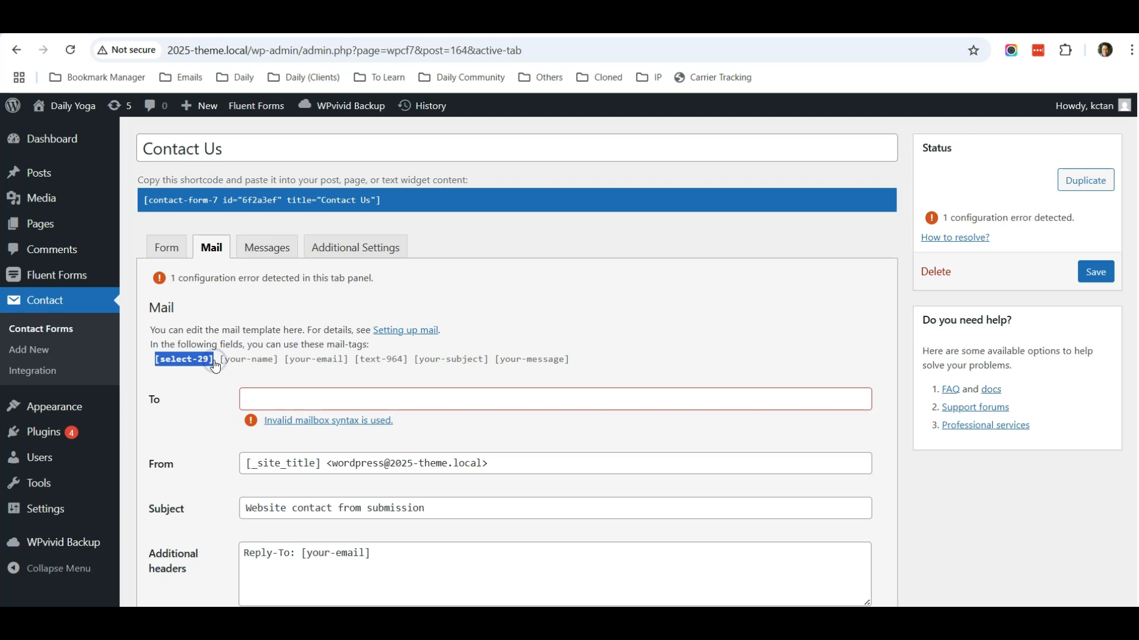
left_click(305, 396)
key("ctrl+v")
left_click(725, 332)
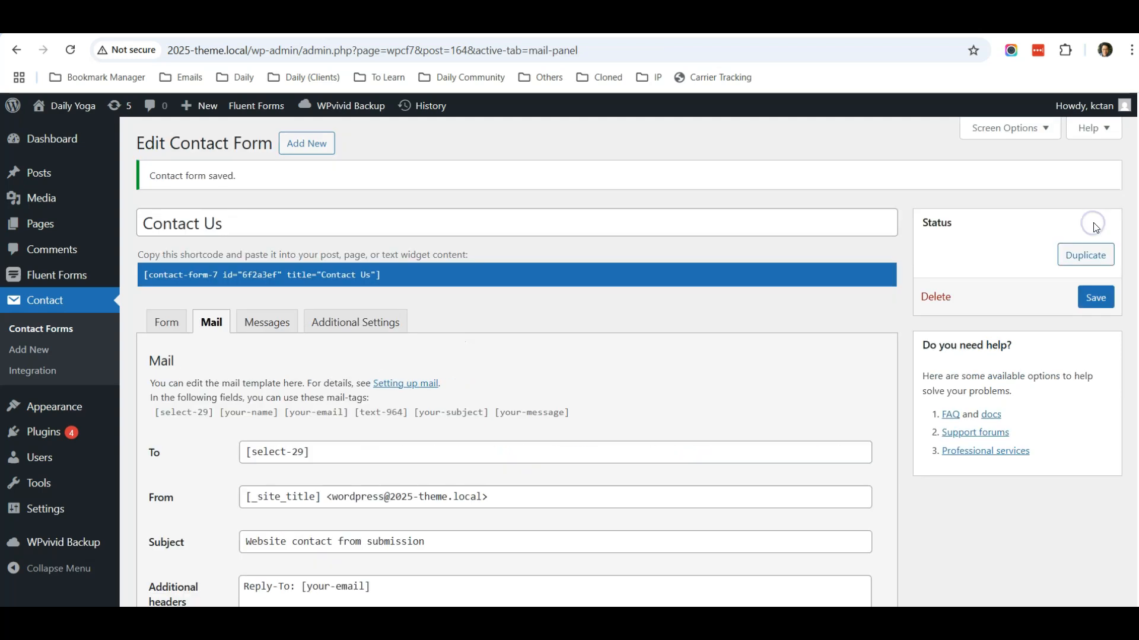
Reload the site's Contact Us page and choose Marketing as the department.
left_click(539, 23)
scroll(354, 210, "up", 4)
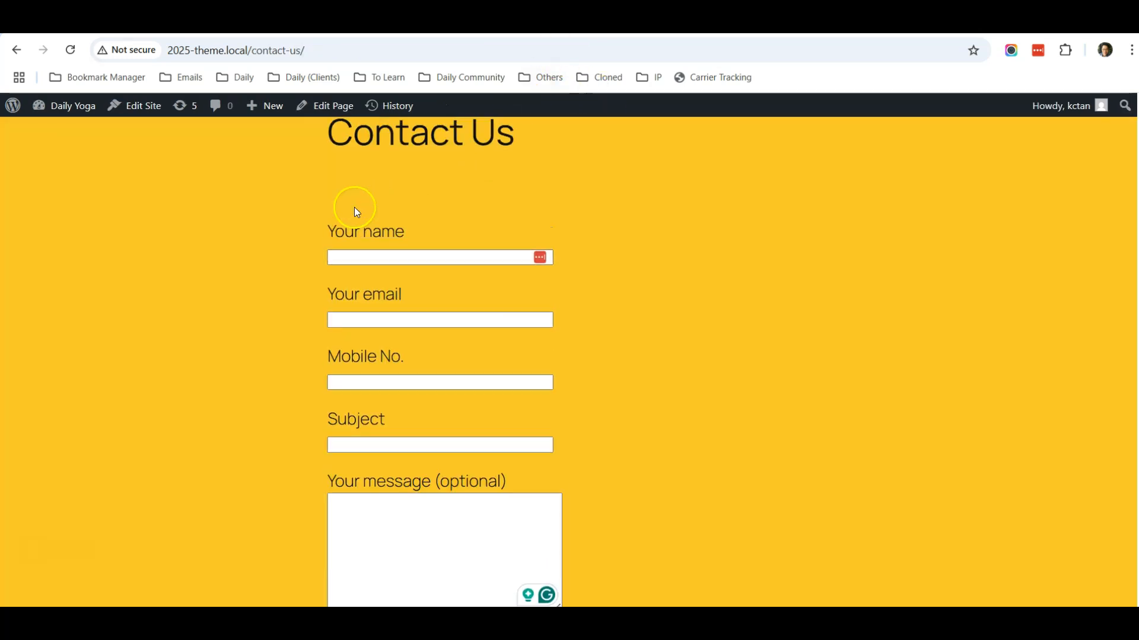
left_click(70, 50)
scroll(496, 250, "down", 2)
left_click(359, 312)
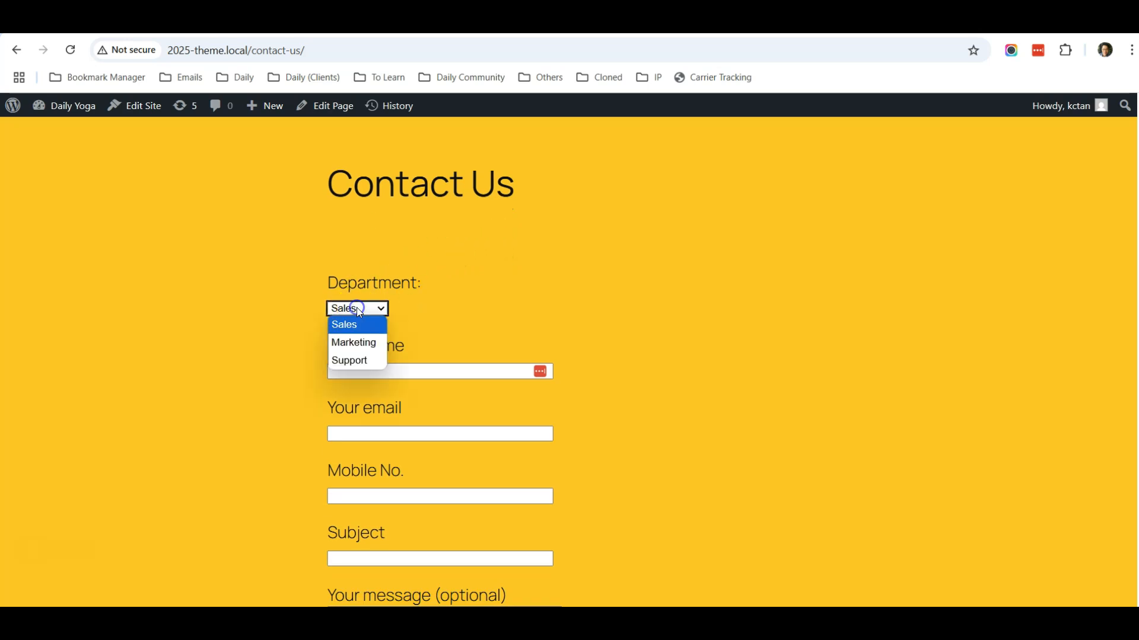
left_click(362, 341)
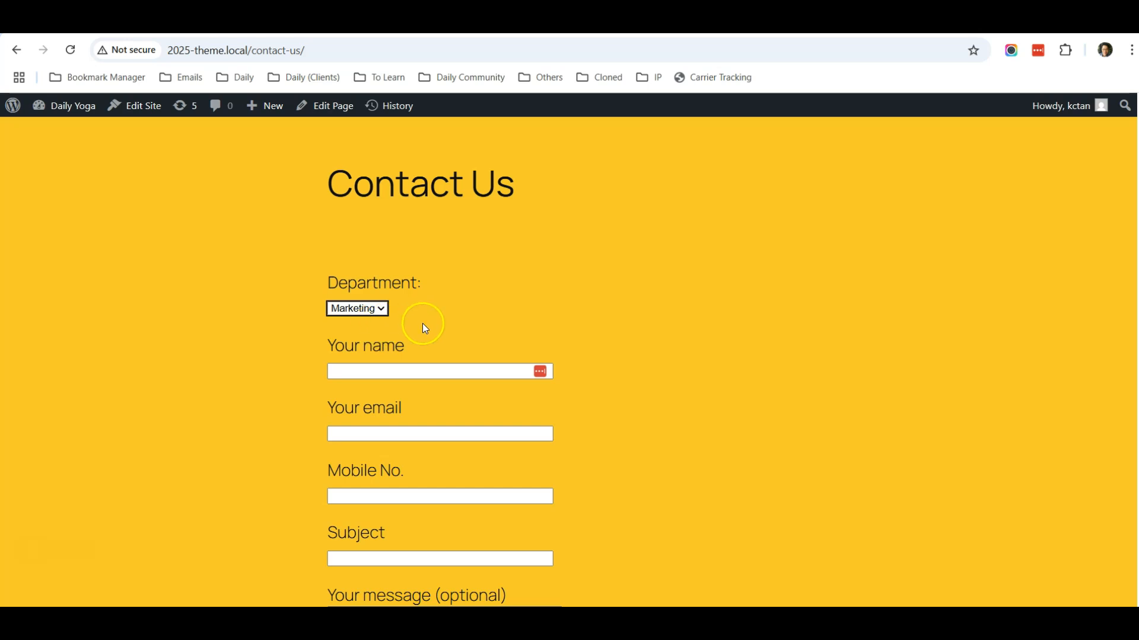
Fill in the test name, e-mail, mobile number, subject "Testing" and message "Test", and submit the contact form.
left_click(381, 372)
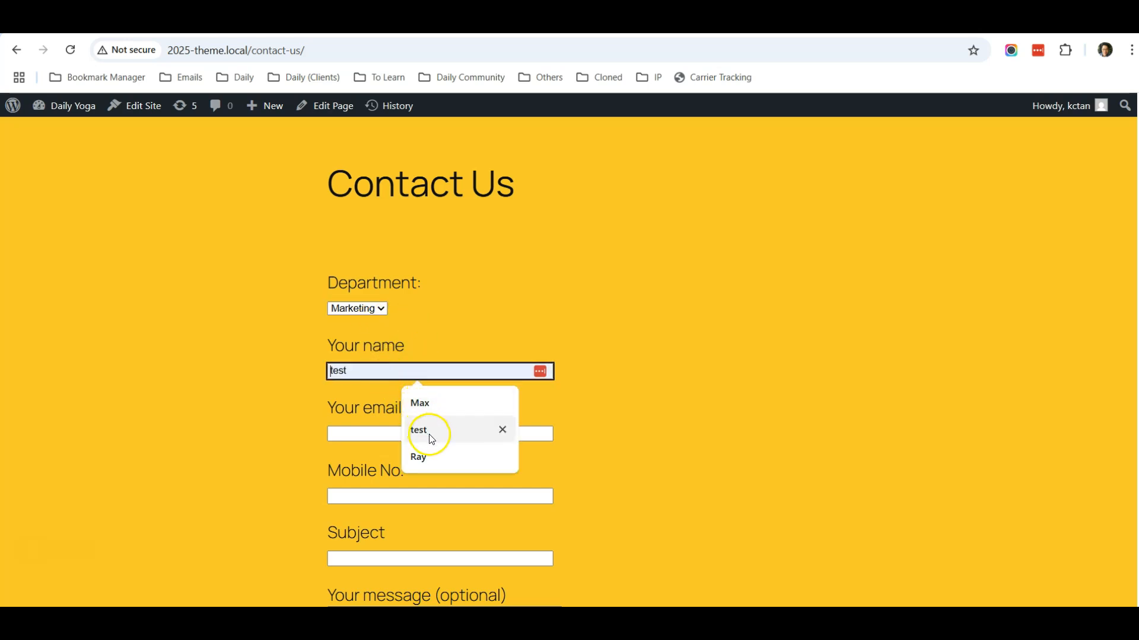
left_click(431, 440)
left_click(384, 433)
left_click(431, 466)
scroll(428, 460, "down", 2)
left_click(381, 345)
left_click(429, 376)
left_click(406, 409)
left_click(422, 441)
left_click(403, 491)
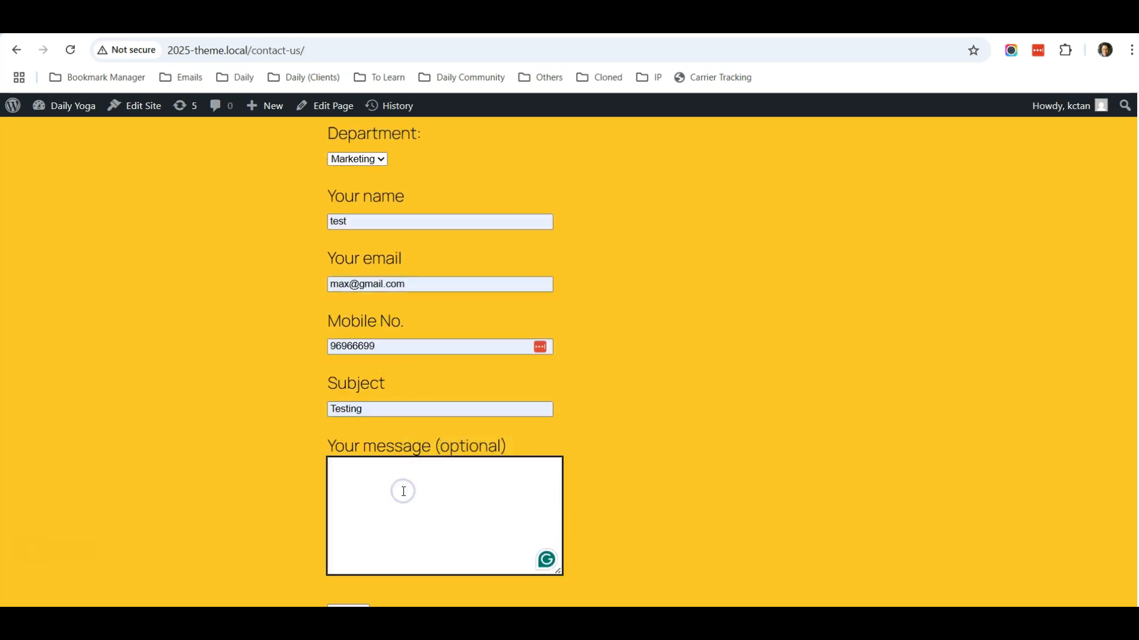
scroll(395, 467, "down", 3)
left_click(348, 388)
scroll(542, 403, "up", 8)
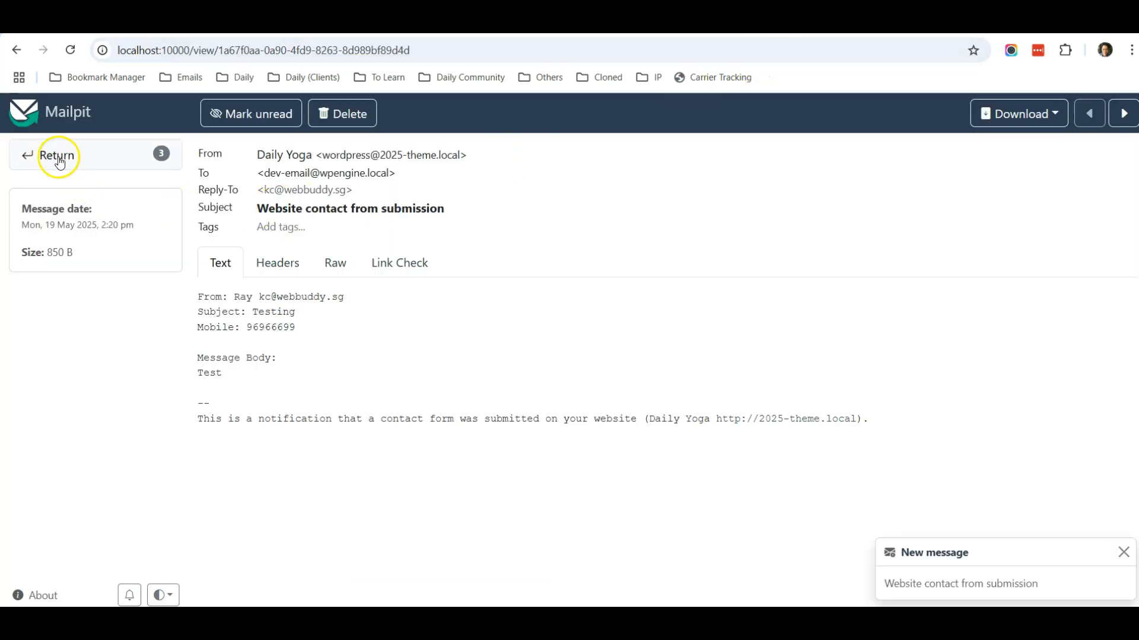
Open the newest contact form message in the Mailpit inbox and check its To address.
left_click(59, 162)
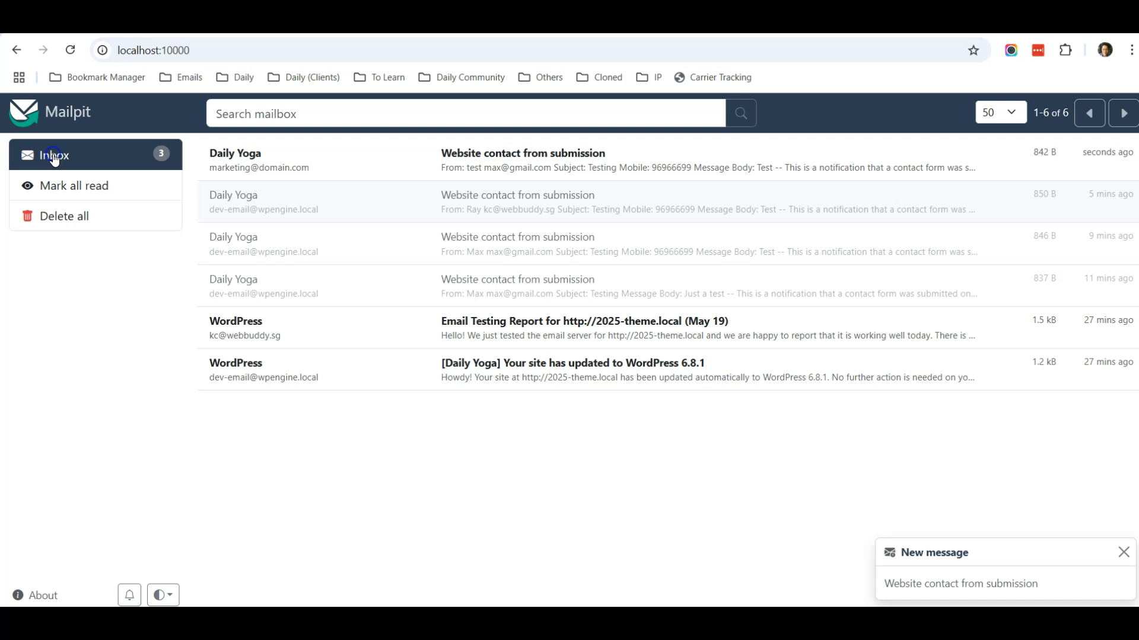
left_click(469, 169)
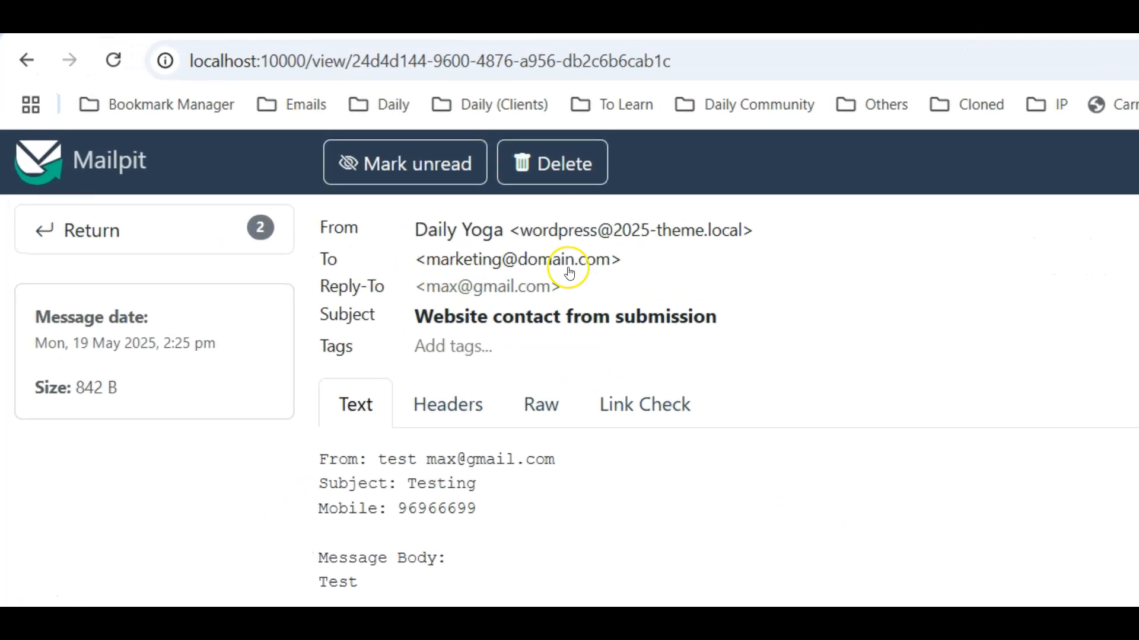
left_click_drag(639, 261, 419, 266)
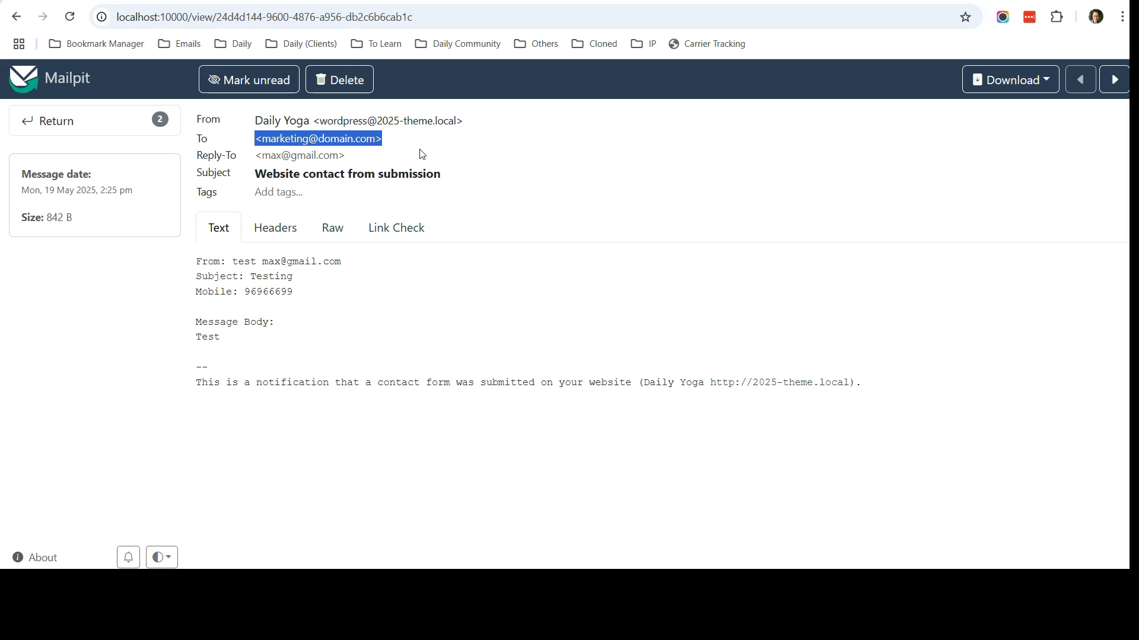
Switch back to the site's Contact Us page and look over the form with the Department drop-down.
left_click(596, 1)
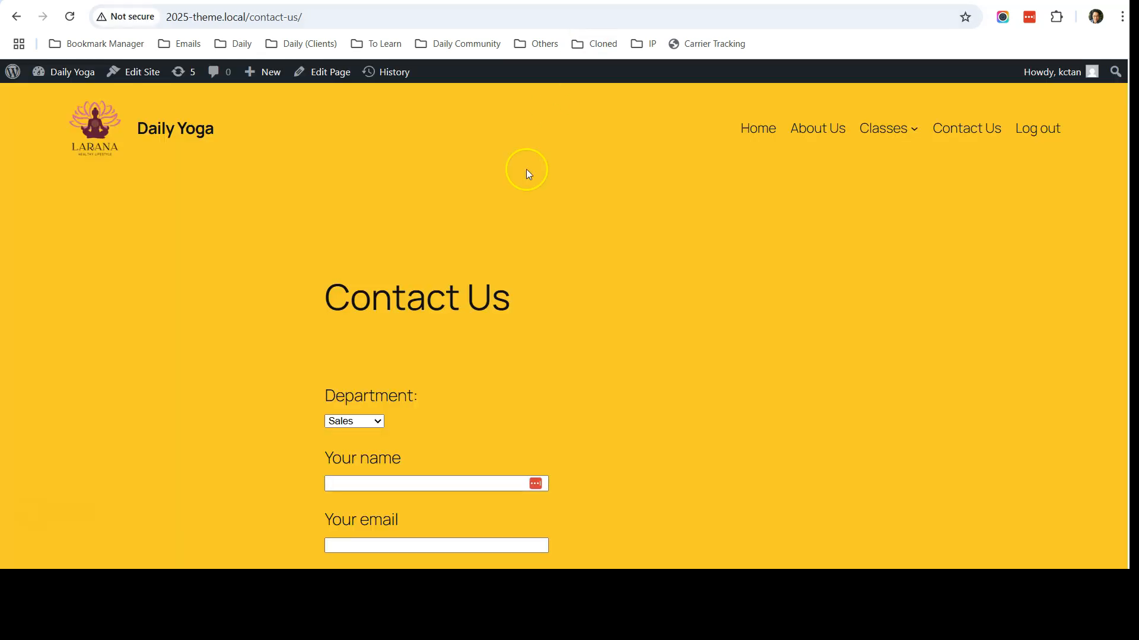
scroll(526, 169, "down", 3)
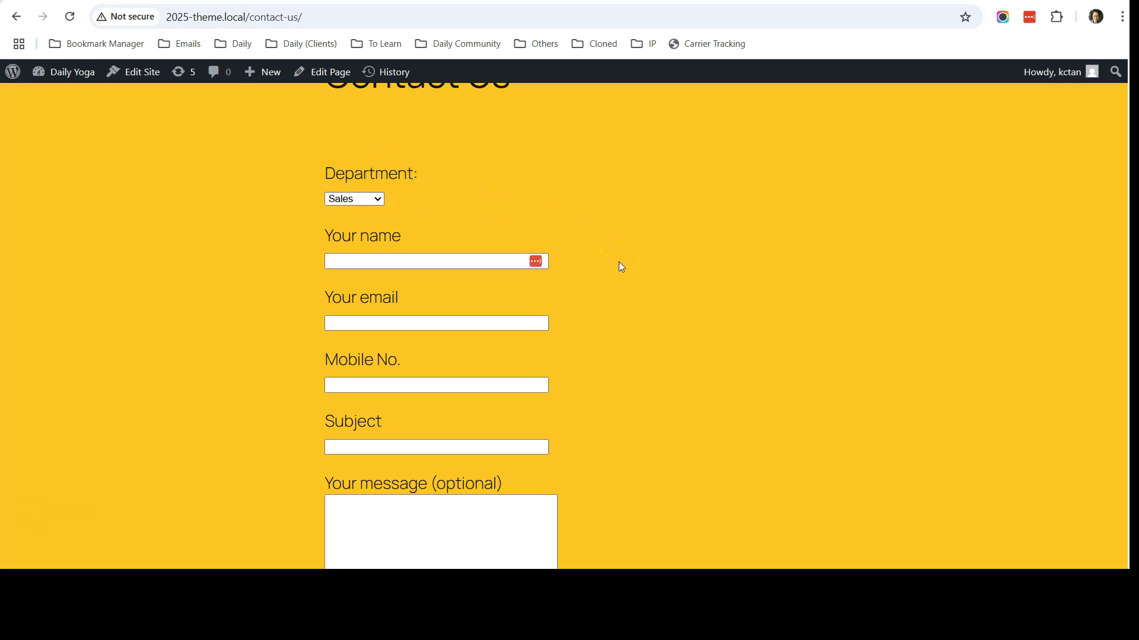
scroll(597, 261, "up", 2)
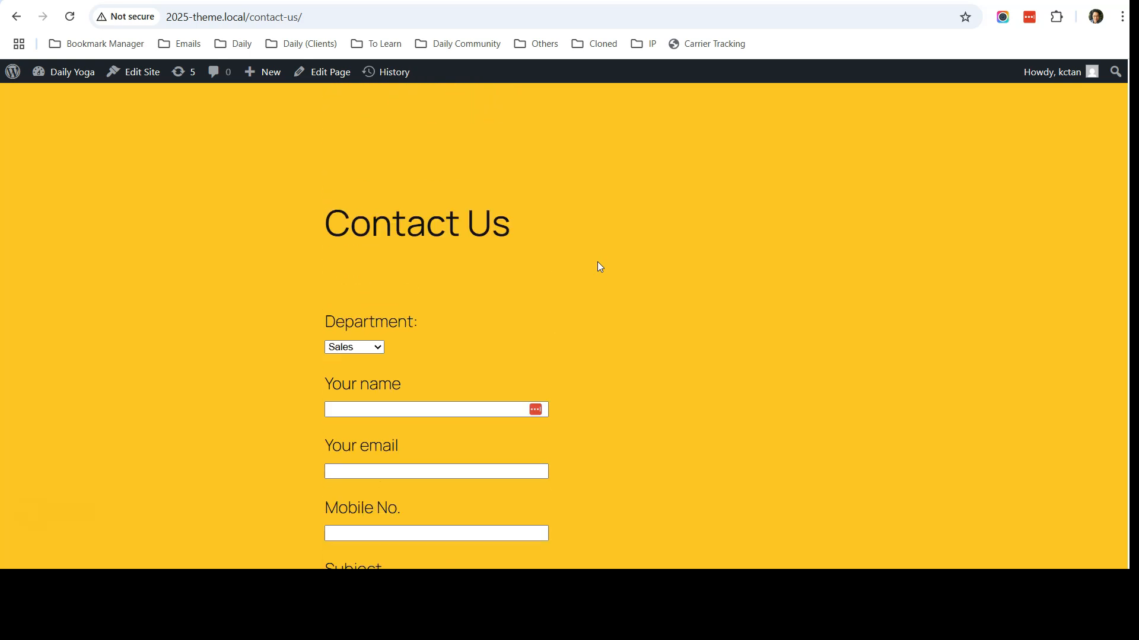
scroll(487, 286, "down", 1)
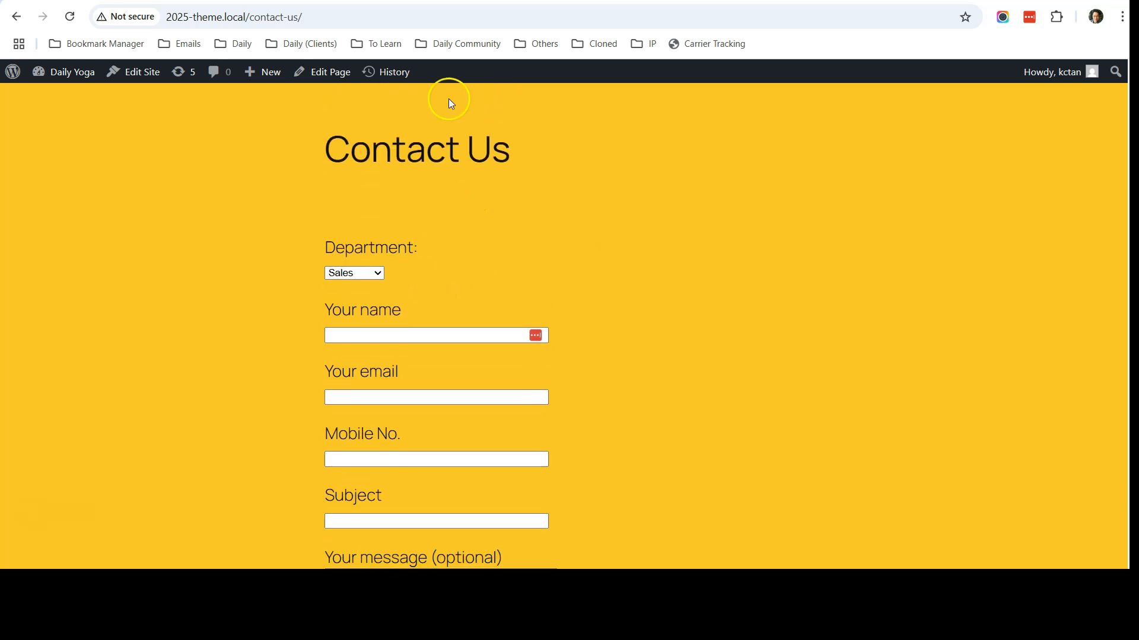
Return to the Contact Us form in the Contact Form 7 editor and show its form template.
left_click(391, 1)
left_click(558, 2)
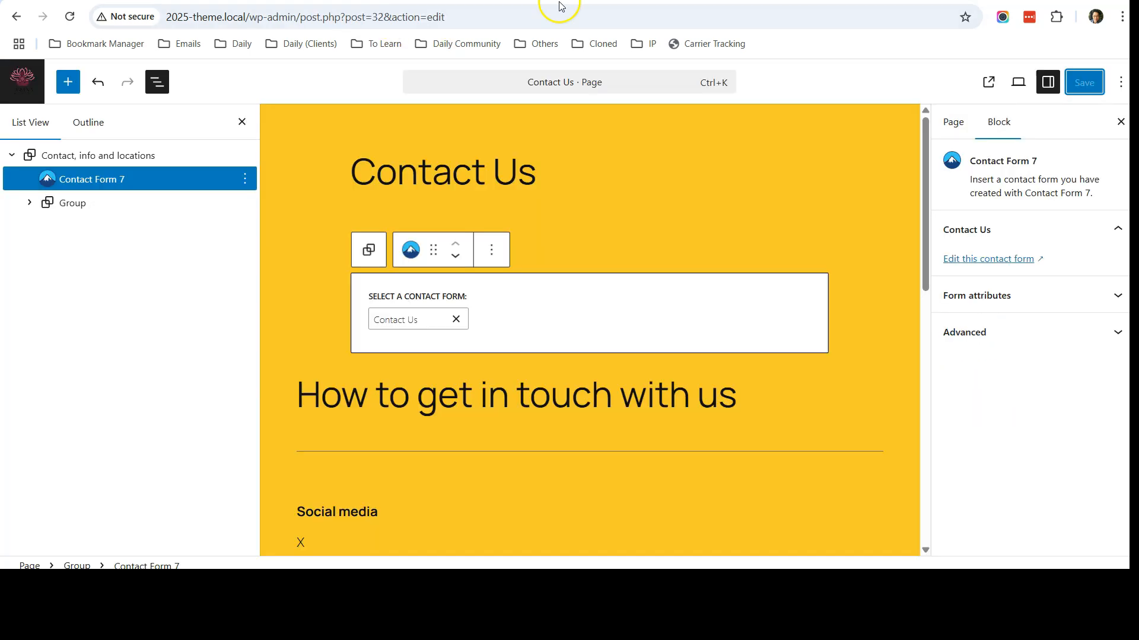
left_click(385, 2)
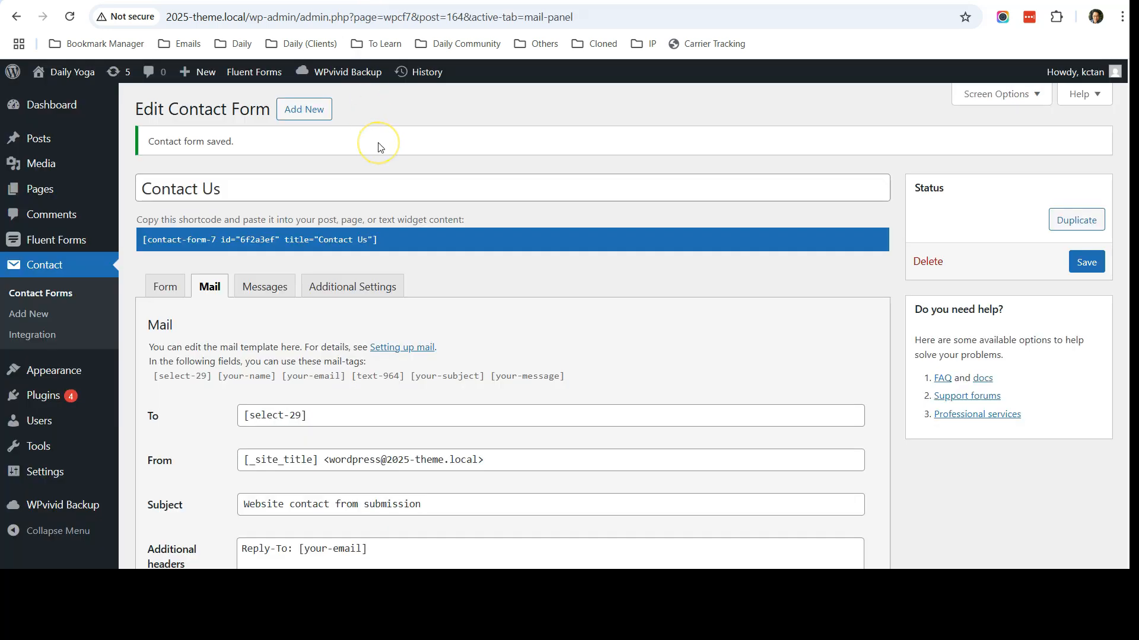
scroll(382, 241, "down", 1)
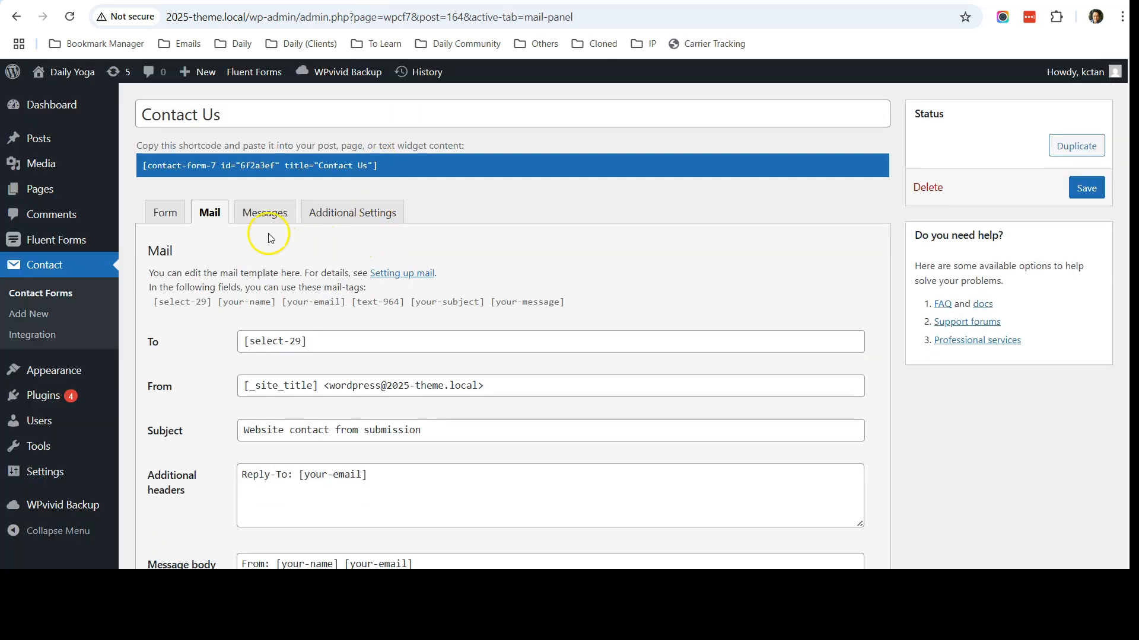
left_click(159, 213)
scroll(379, 350, "down", 1)
scroll(382, 357, "down", 2)
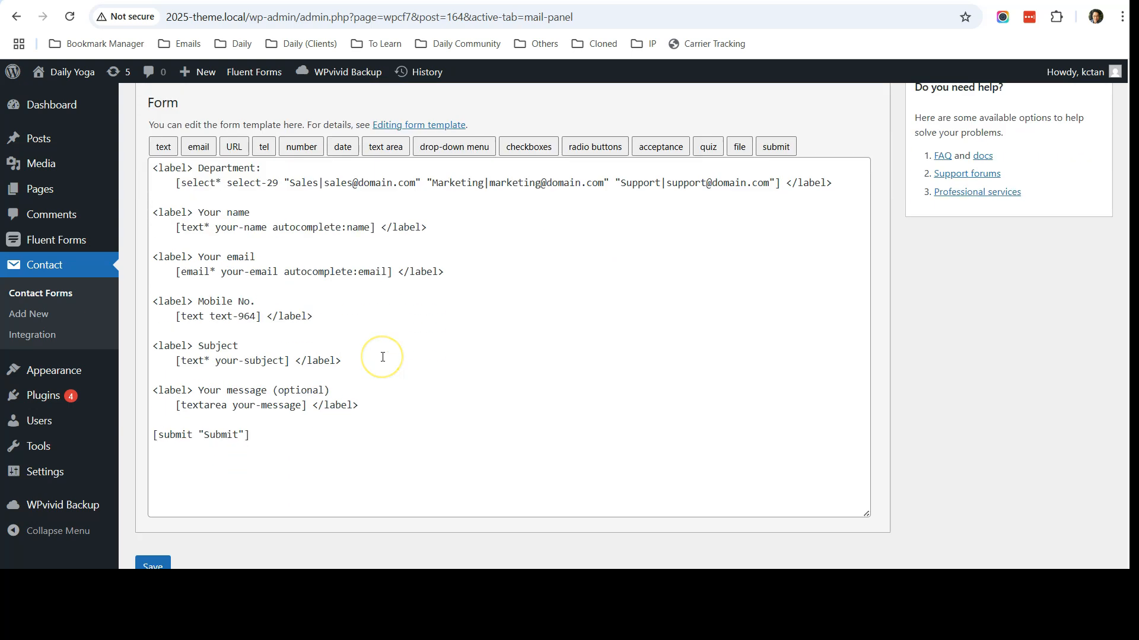
scroll(383, 357, "up", 1)
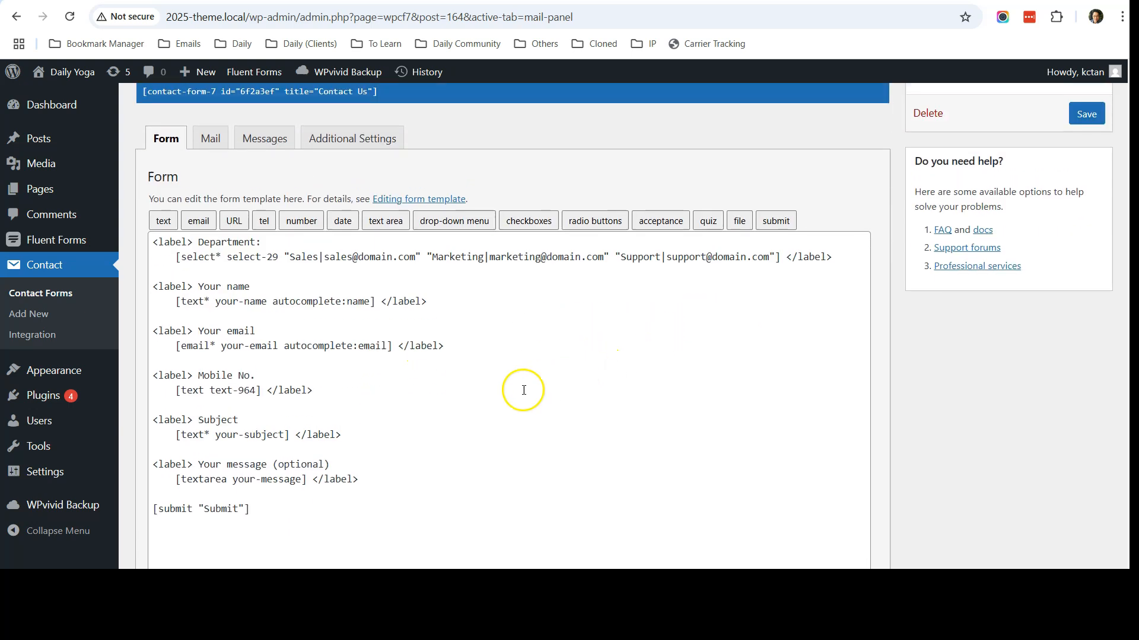
Start a date field tag below the message field in the form template, with 19/05/2025 as its minimum date.
left_click(393, 479)
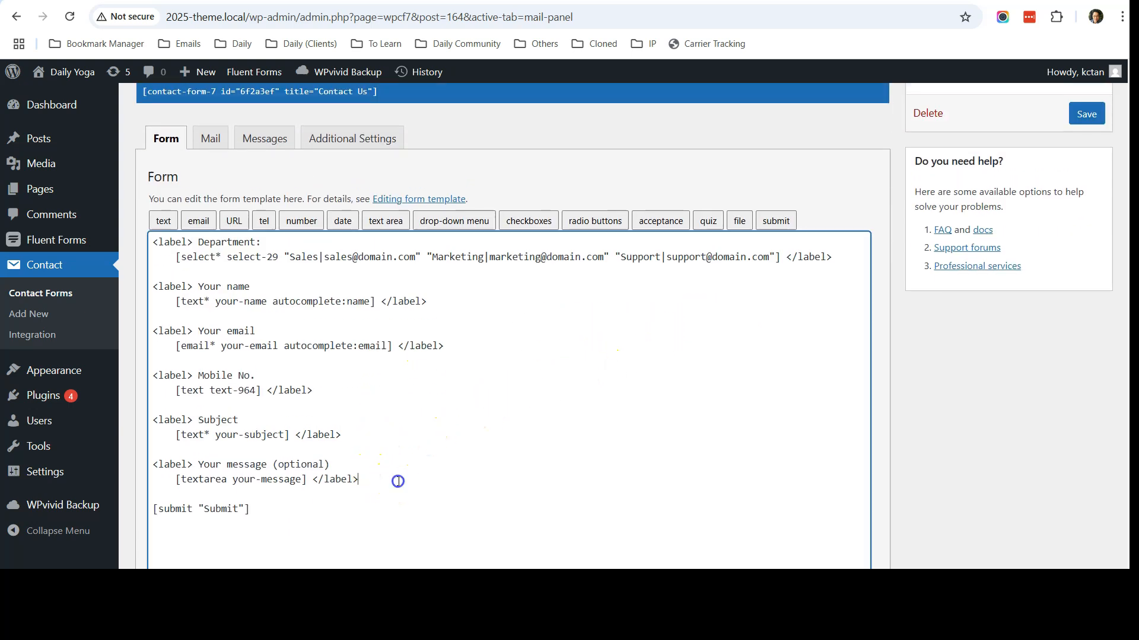
key("Return")
key("Return")
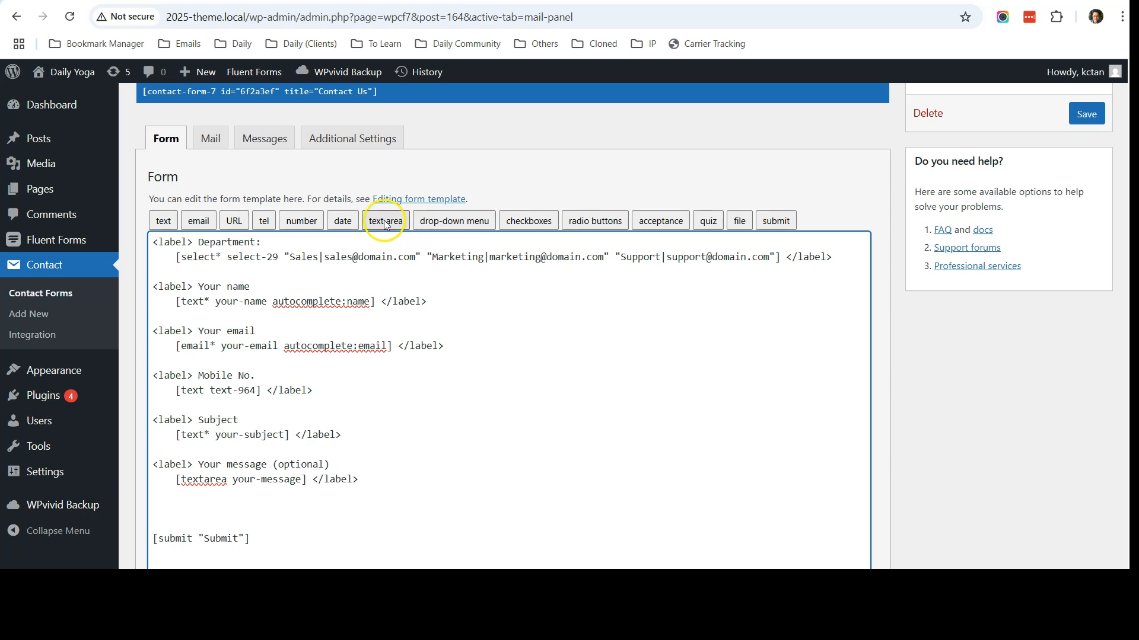
left_click(341, 221)
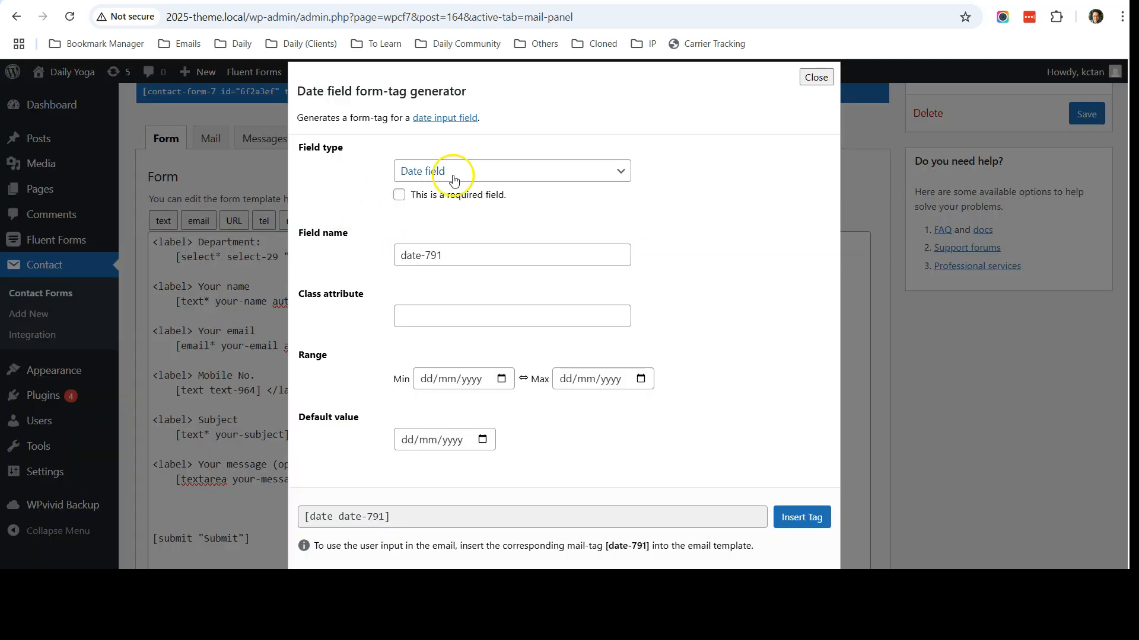
left_click(501, 379)
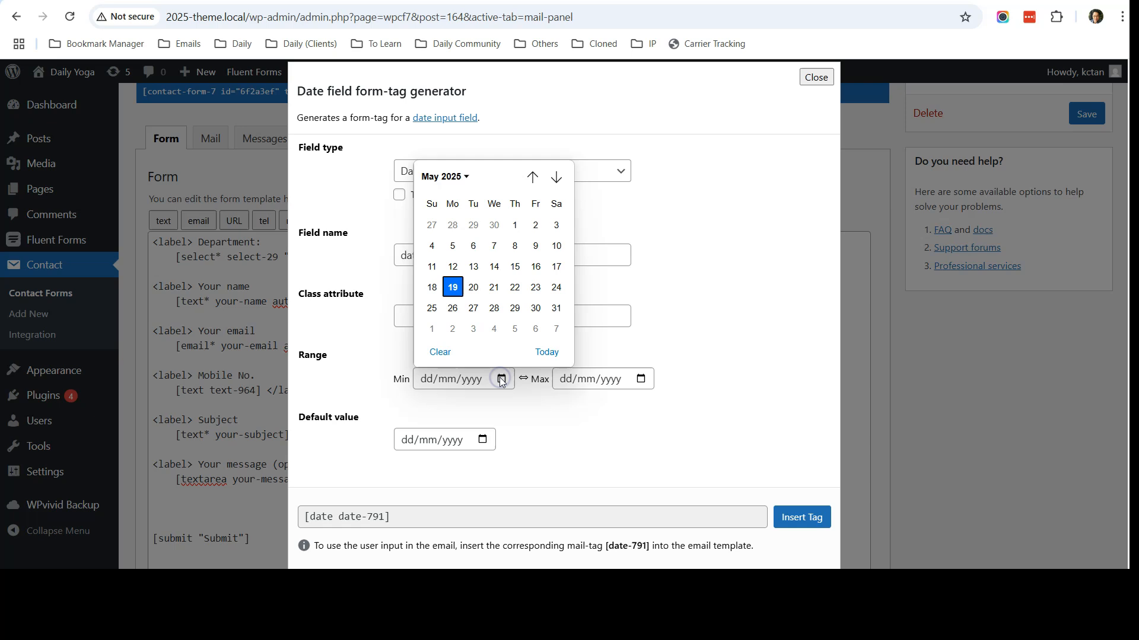
left_click(453, 289)
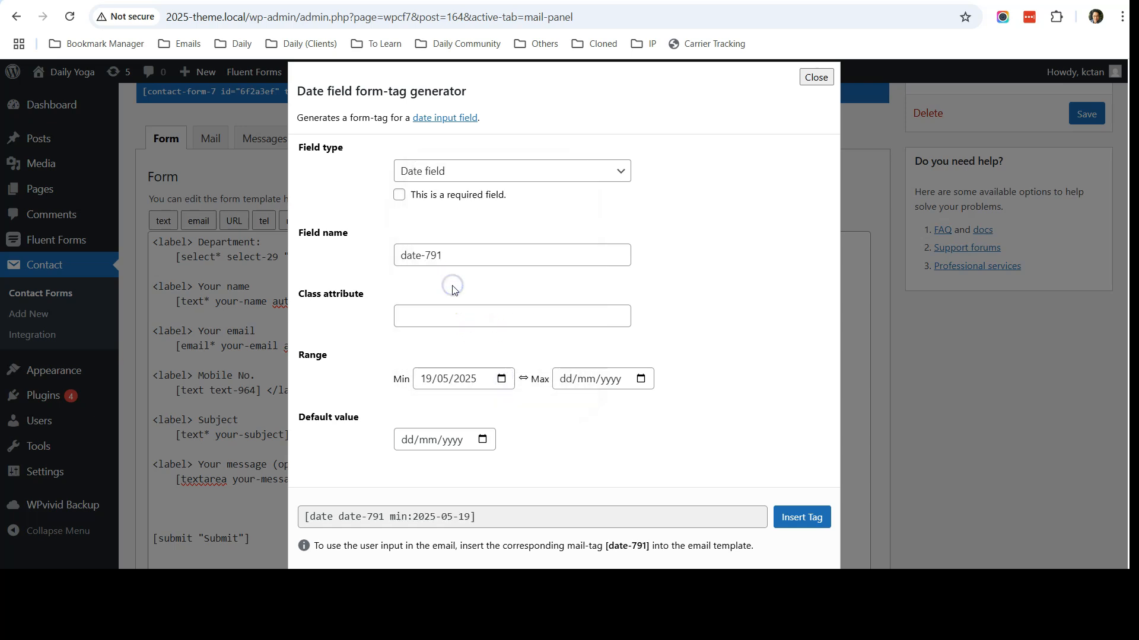
Set the date field's maximum to 20/06/2025, insert the tag into the template and save the form.
left_click(640, 379)
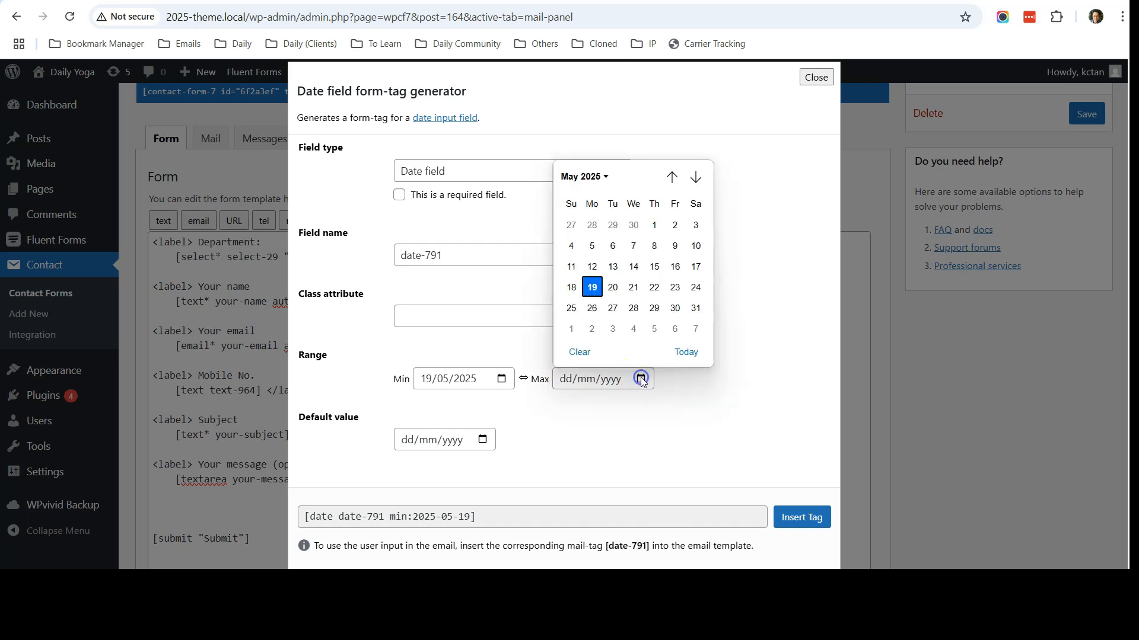
left_click(693, 178)
left_click(675, 265)
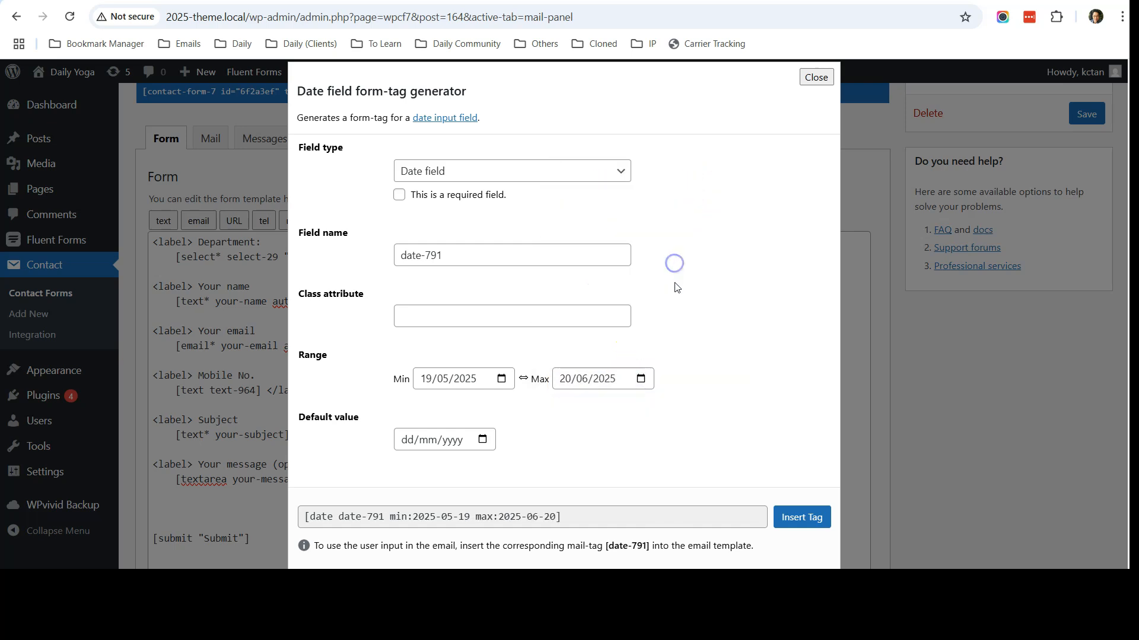
left_click(805, 520)
scroll(564, 483, "down", 1)
left_click(464, 450)
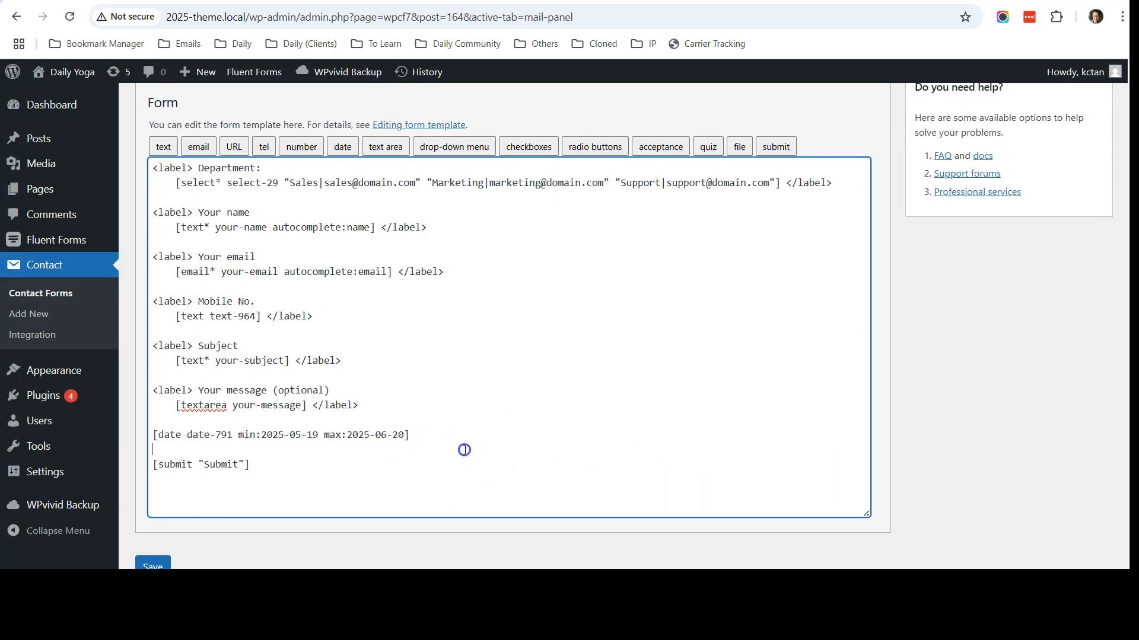
scroll(305, 445, "down", 1)
left_click(157, 494)
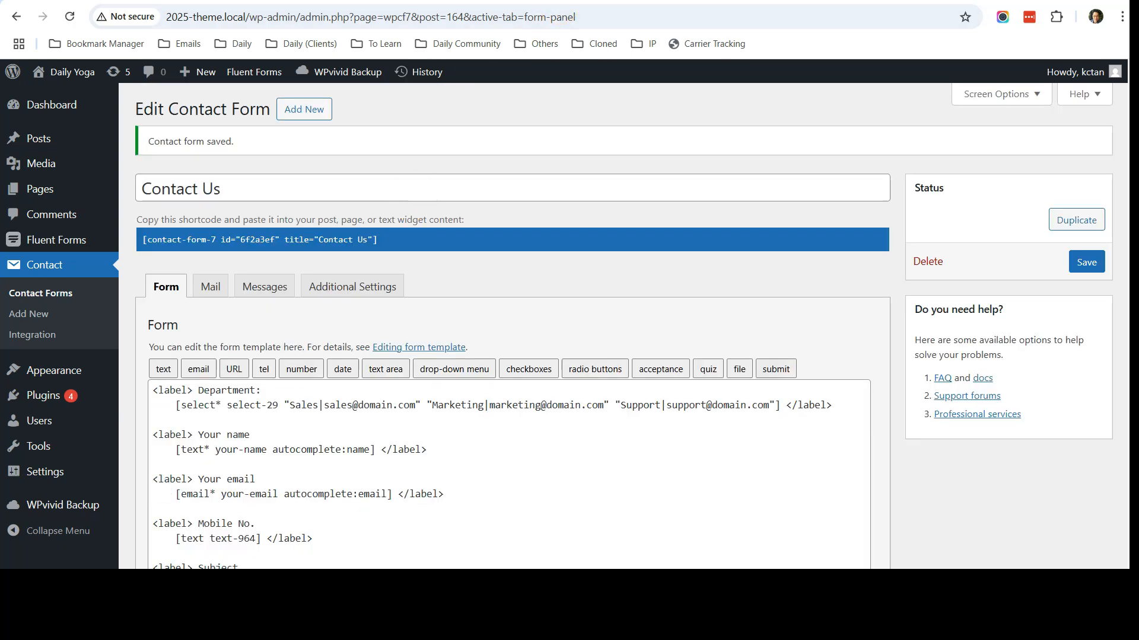
Reload the site's Contact Us page and choose 28 May 2025 in the date field above Submit.
left_click(504, 1)
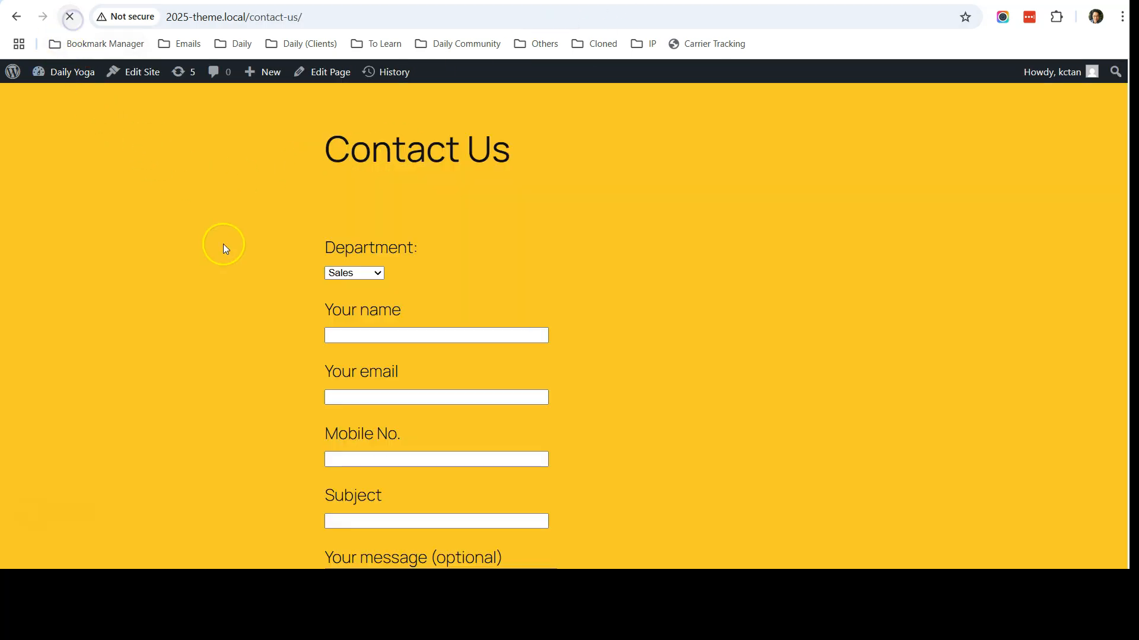
scroll(273, 252, "down", 5)
scroll(272, 254, "down", 1)
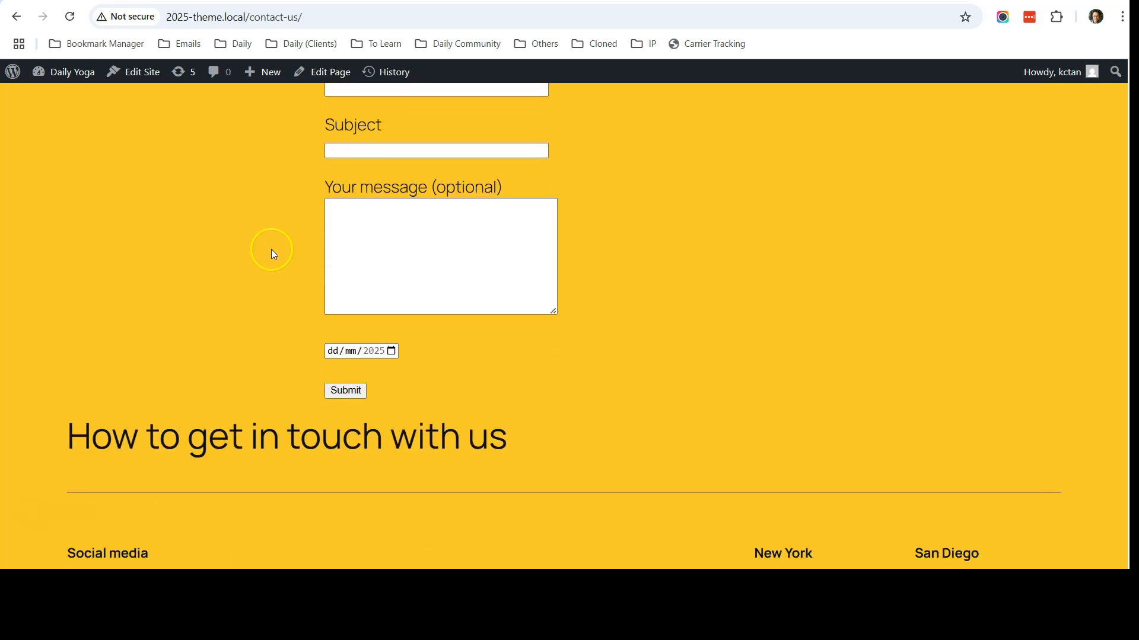
left_click(395, 352)
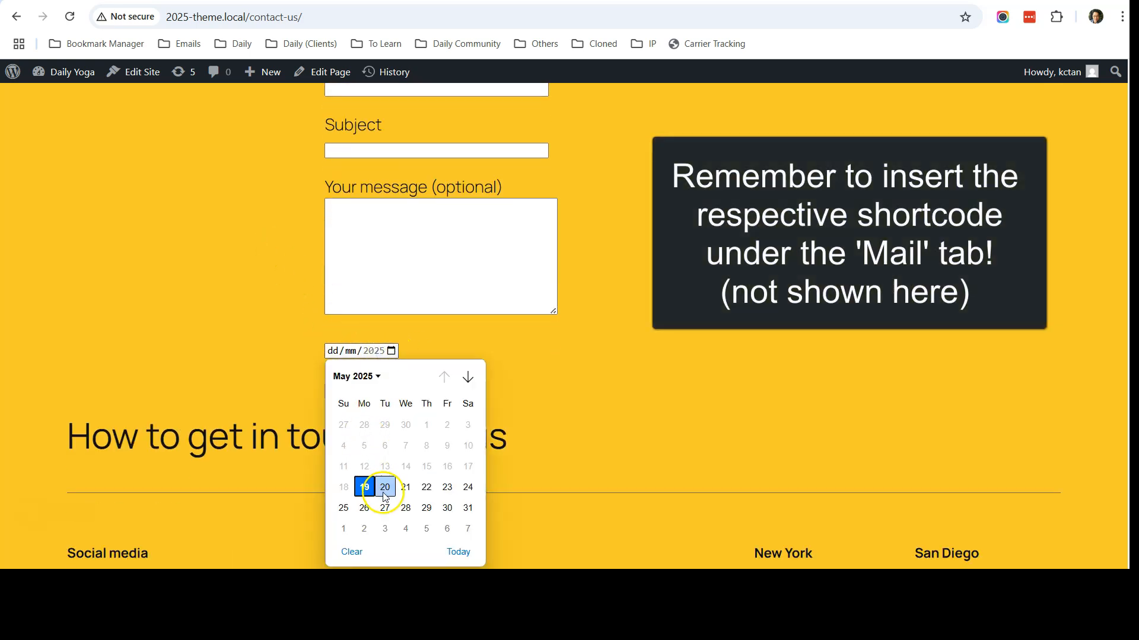
left_click(406, 507)
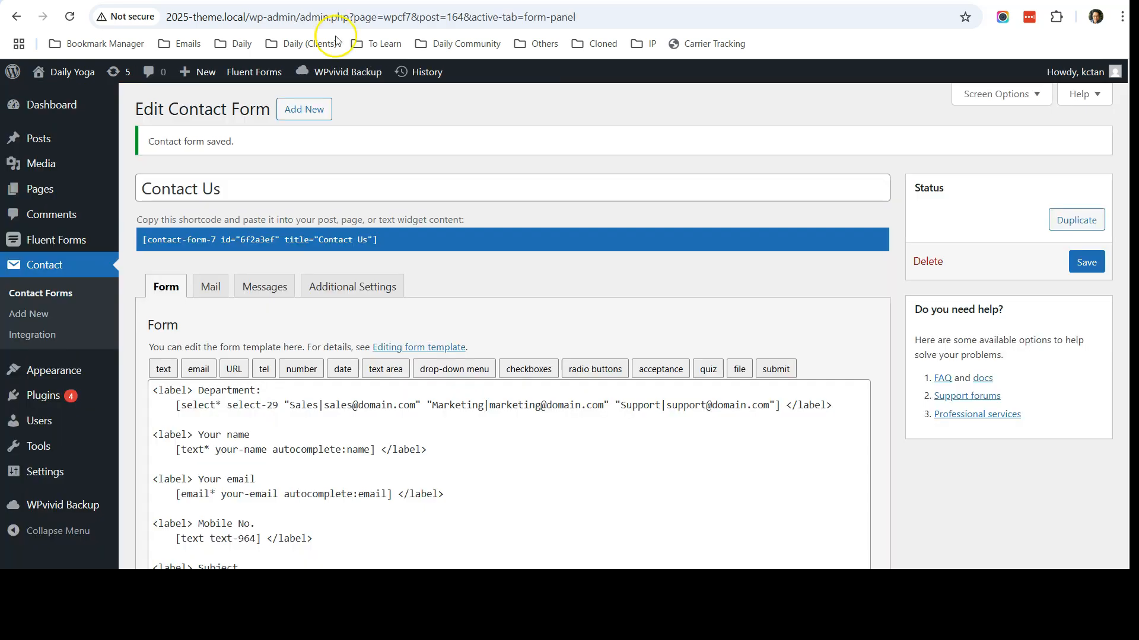
Look over the form on the Contact Us page and its template in the form editor.
scroll(524, 292, "down", 3)
scroll(524, 291, "down", 3)
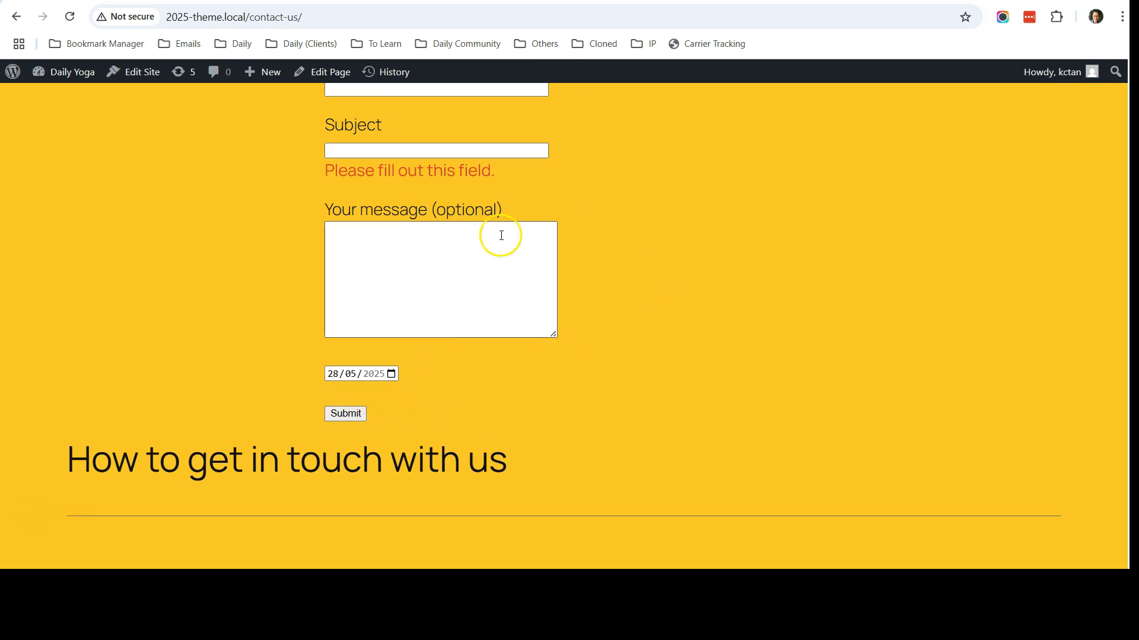
scroll(513, 259, "up", 5)
scroll(514, 255, "down", 5)
key("ctrl+Tab")
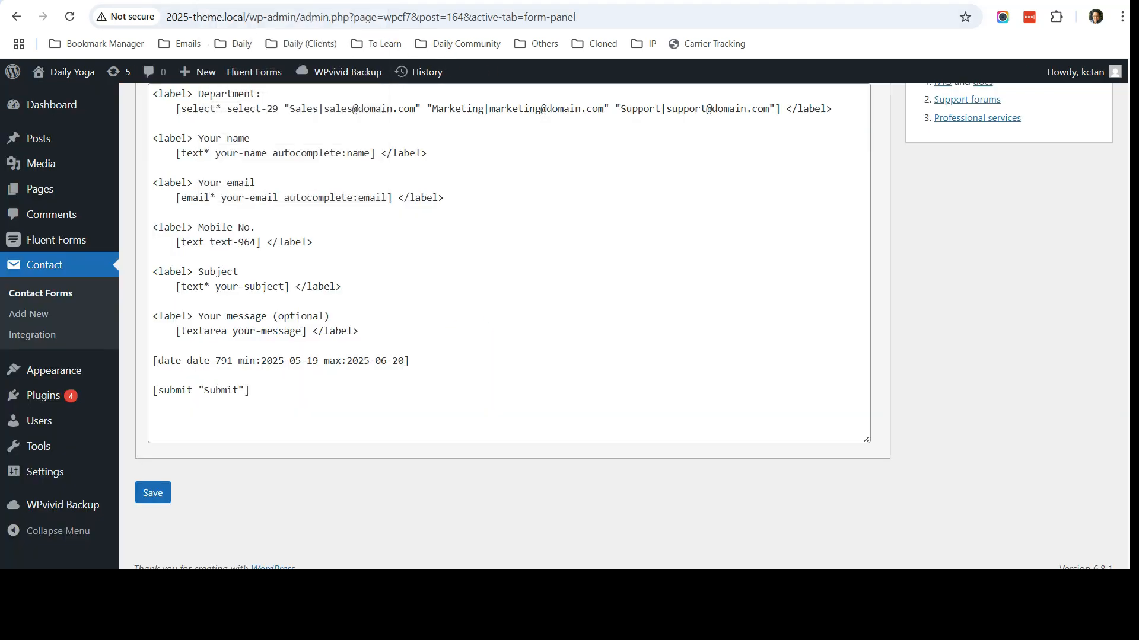
scroll(483, 329, "up", 4)
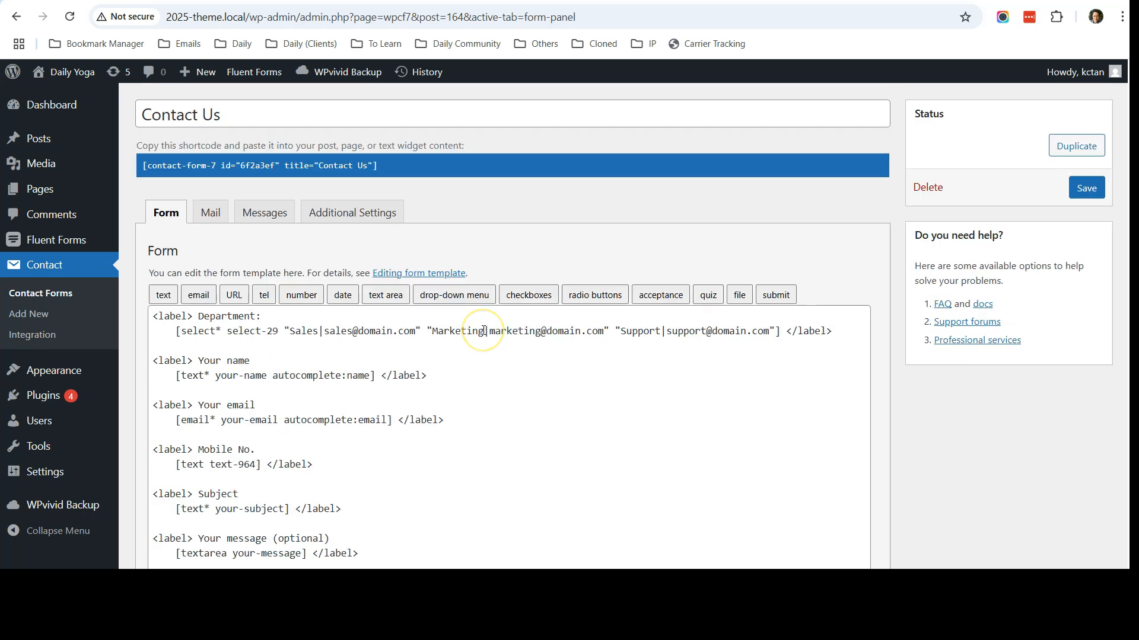
scroll(347, 244, "down", 1)
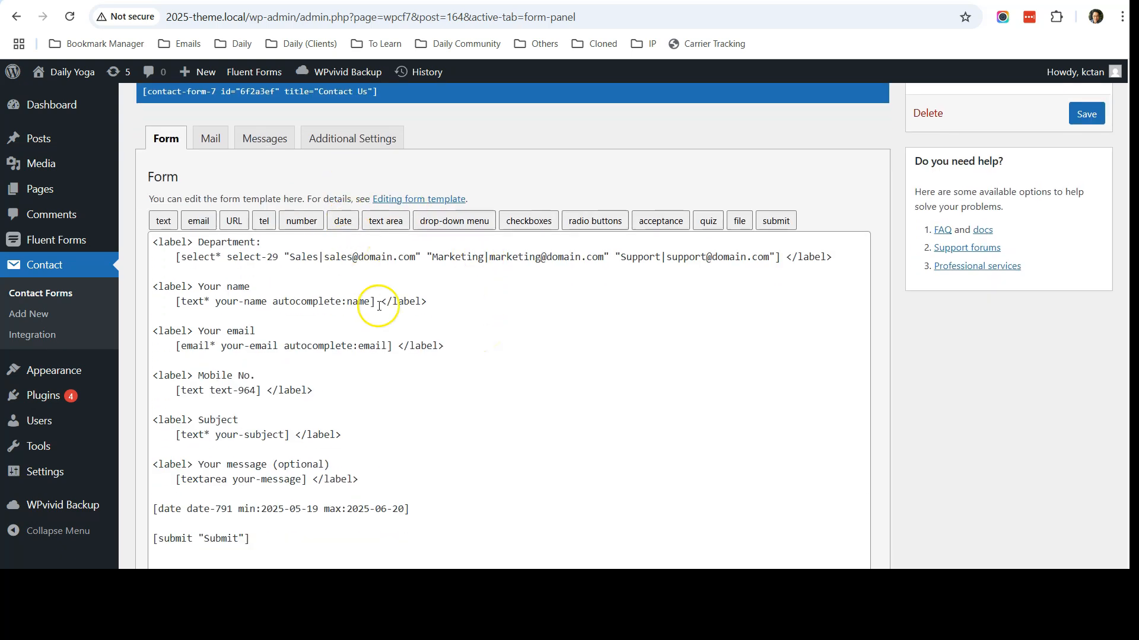
scroll(399, 333, "down", 1)
Insert a file uploading tag with a 9mb size limit below the date tag and save the form.
left_click(445, 429)
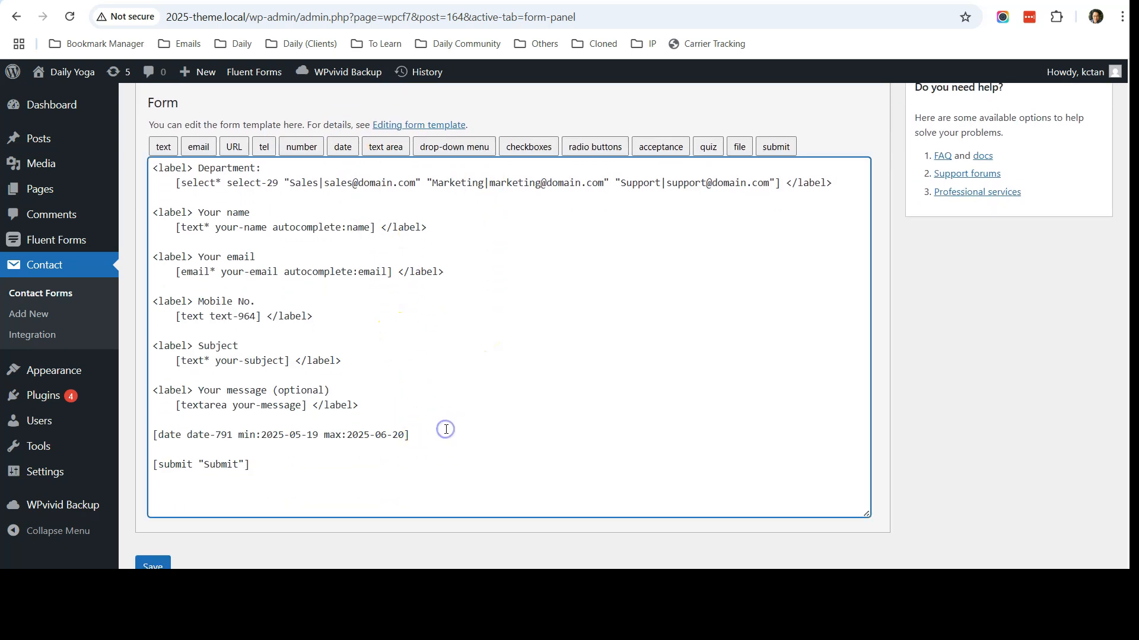
key("Return")
key("Return")
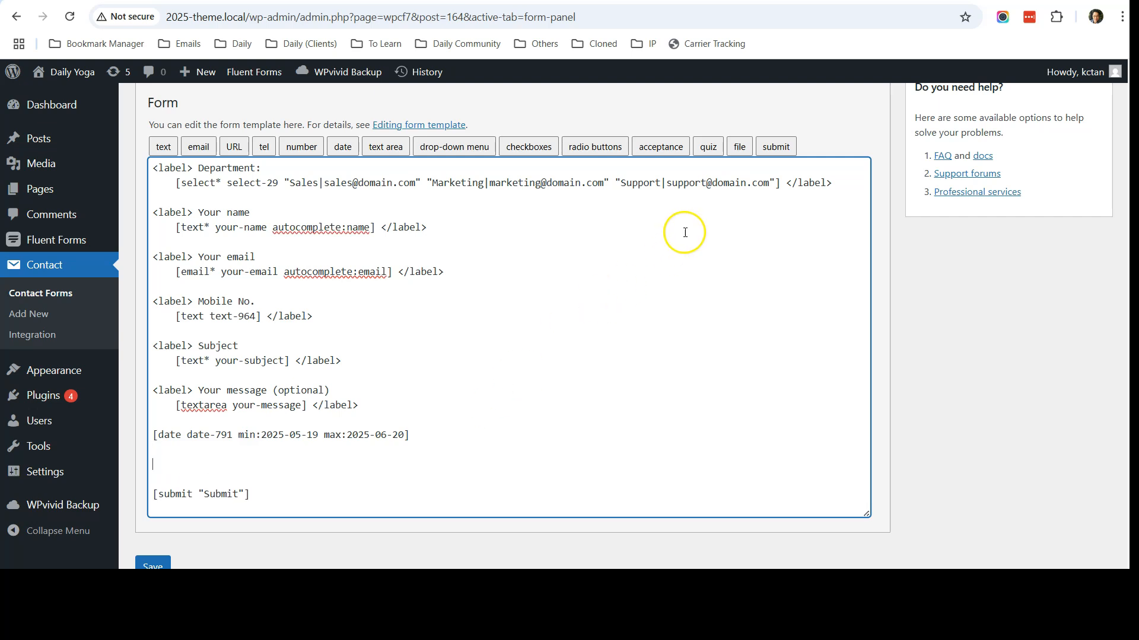
left_click(739, 147)
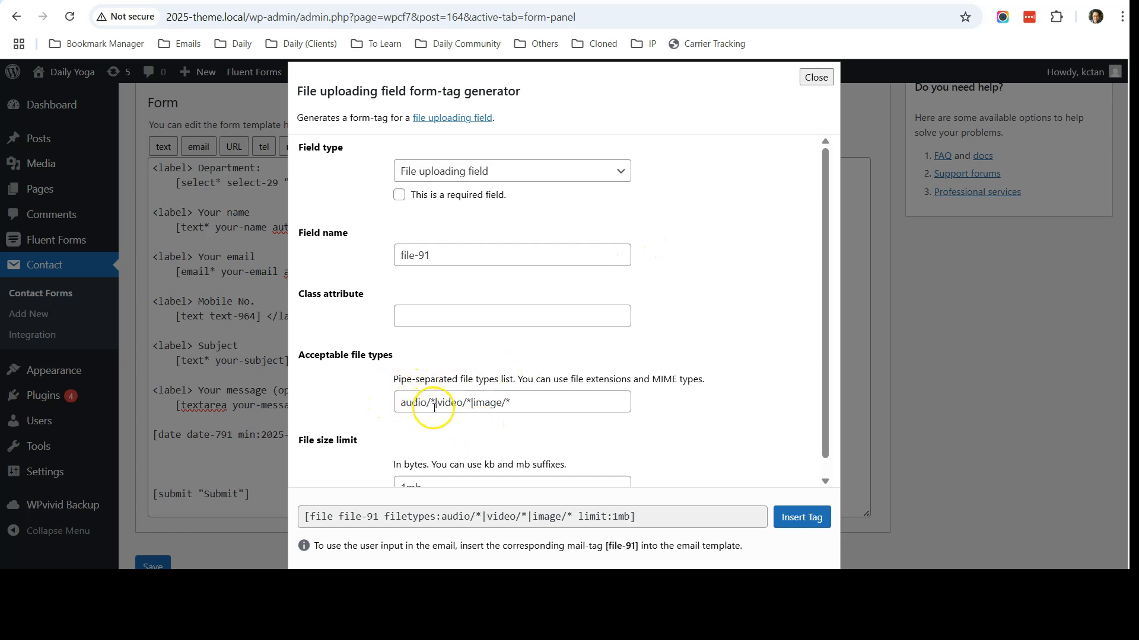
scroll(656, 313, "down", 1)
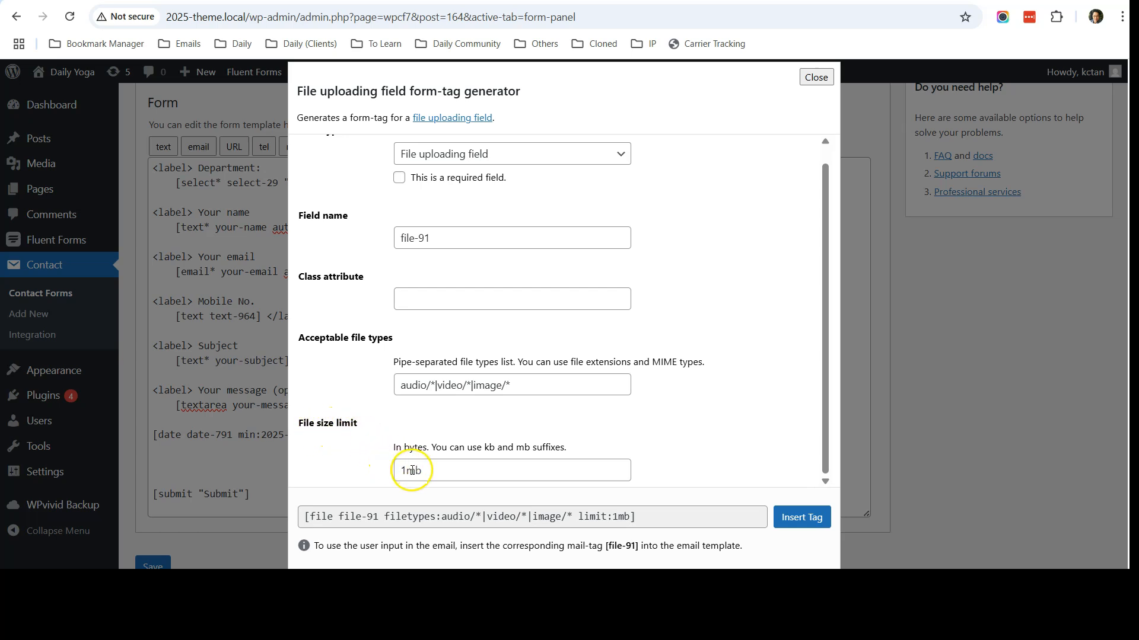
left_click_drag(408, 469, 393, 471)
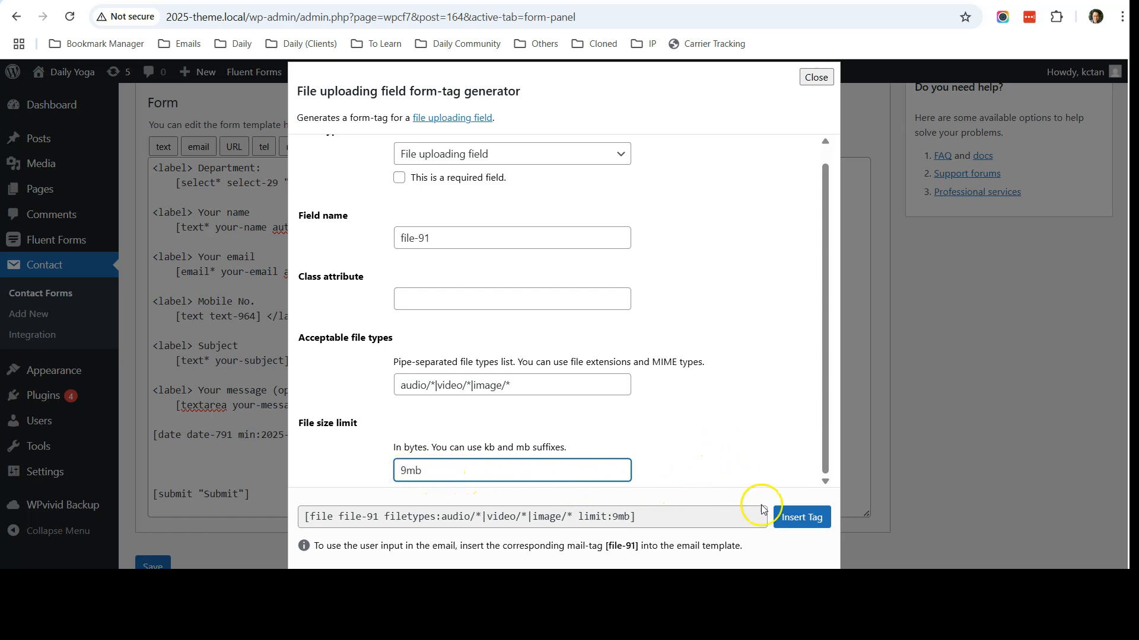
left_click(799, 526)
left_click(526, 473)
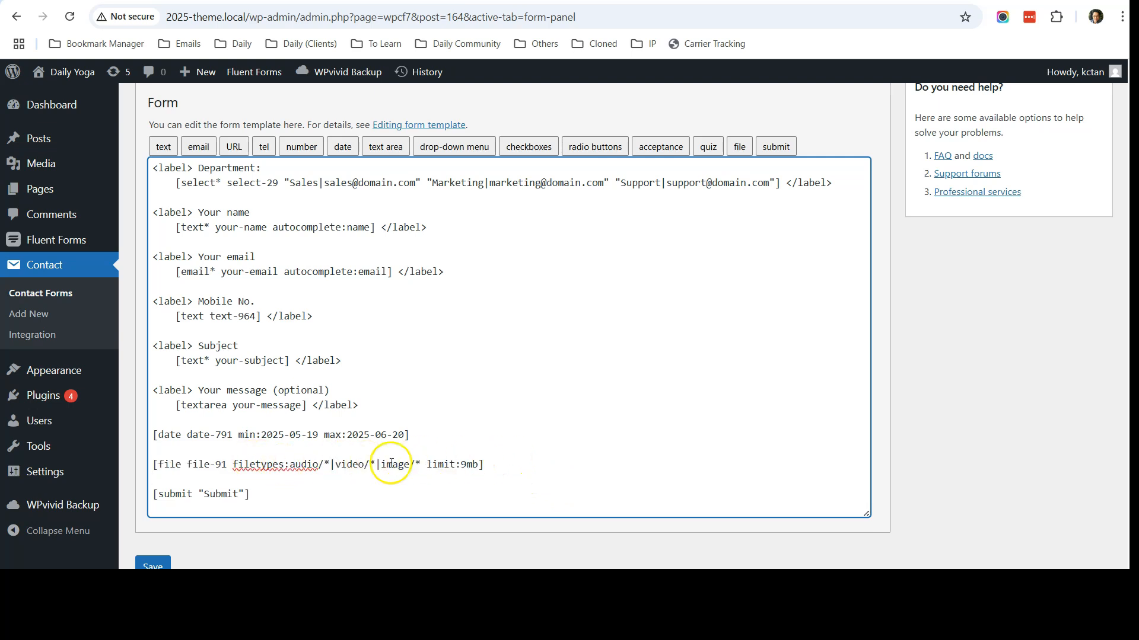
scroll(267, 468, "down", 1)
left_click(153, 481)
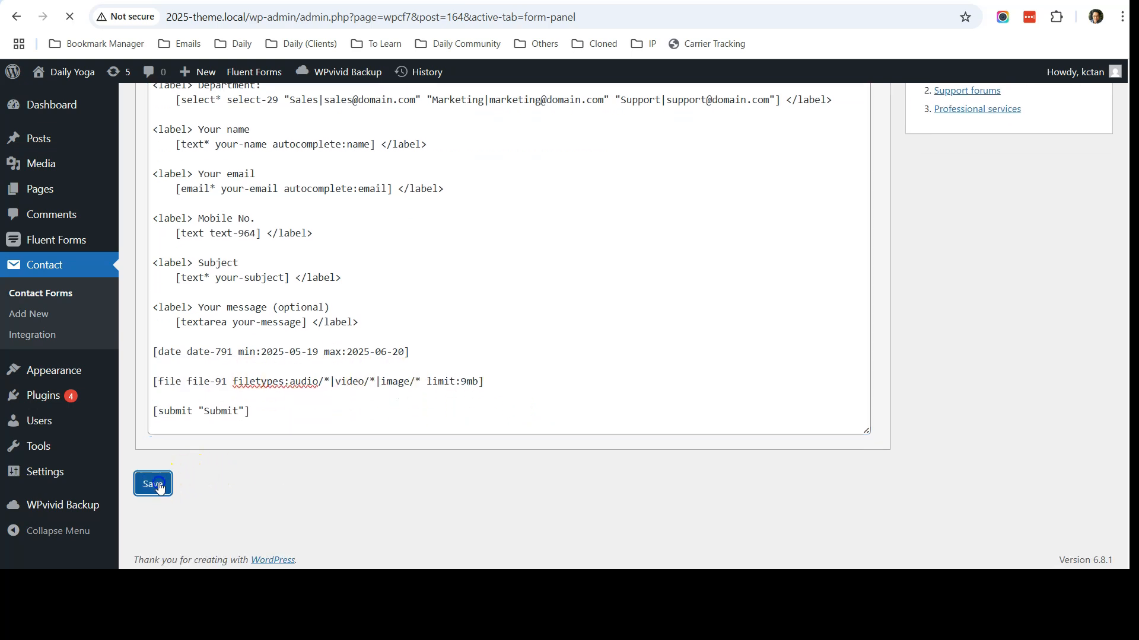
Open the form's mail template and go to its File attachments field.
scroll(376, 426, "down", 3)
scroll(376, 425, "up", 3)
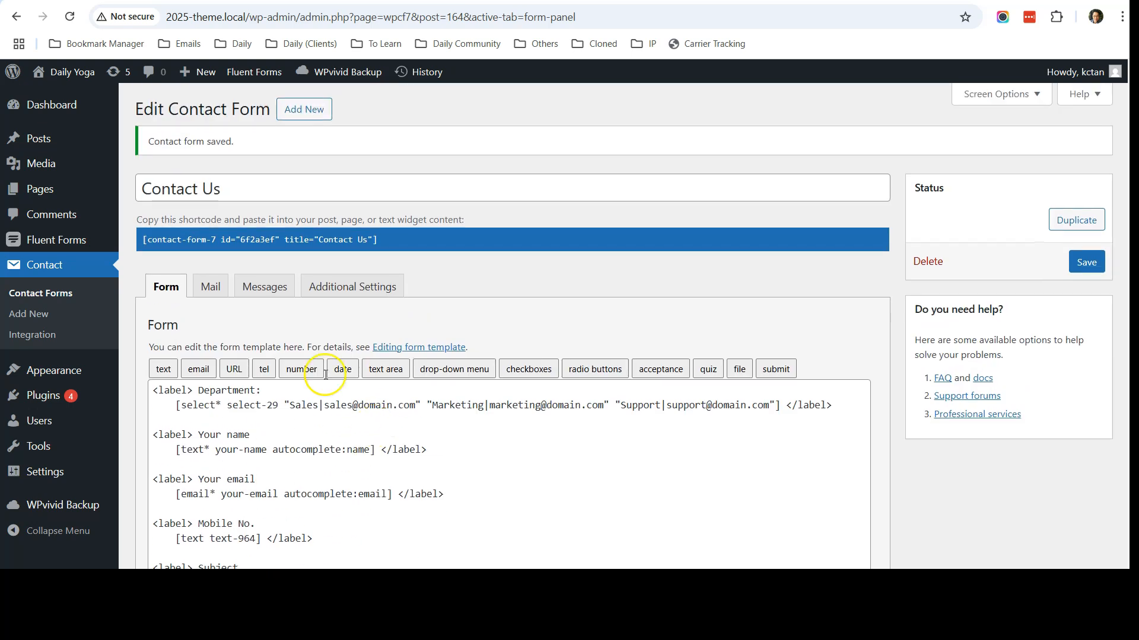
left_click(212, 289)
scroll(187, 332, "down", 7)
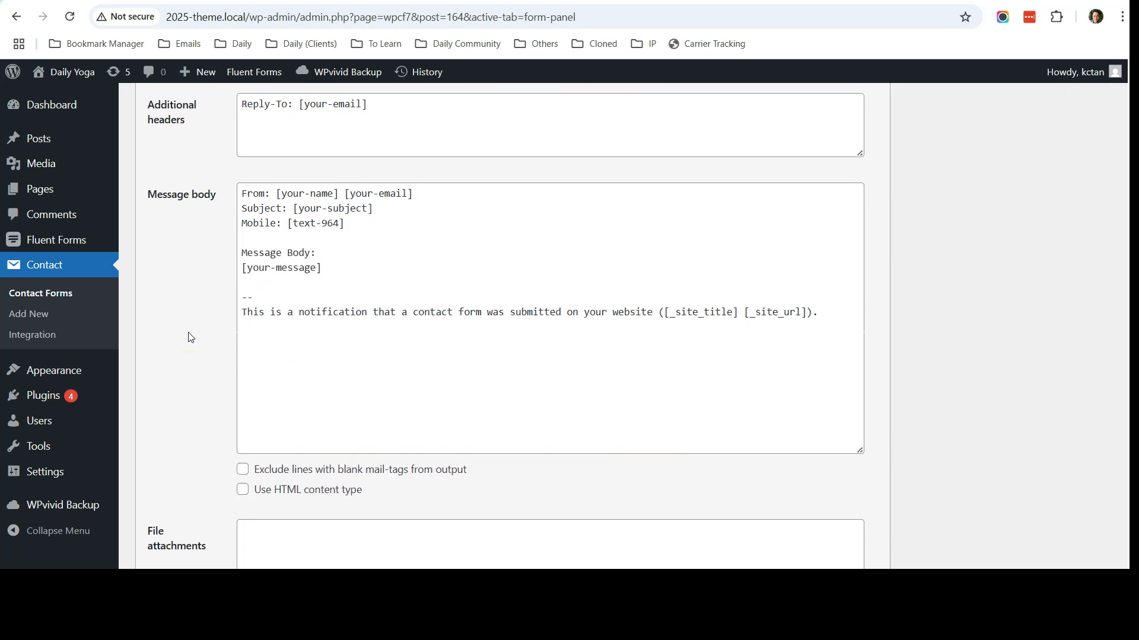
scroll(189, 337, "down", 4)
left_click(268, 319)
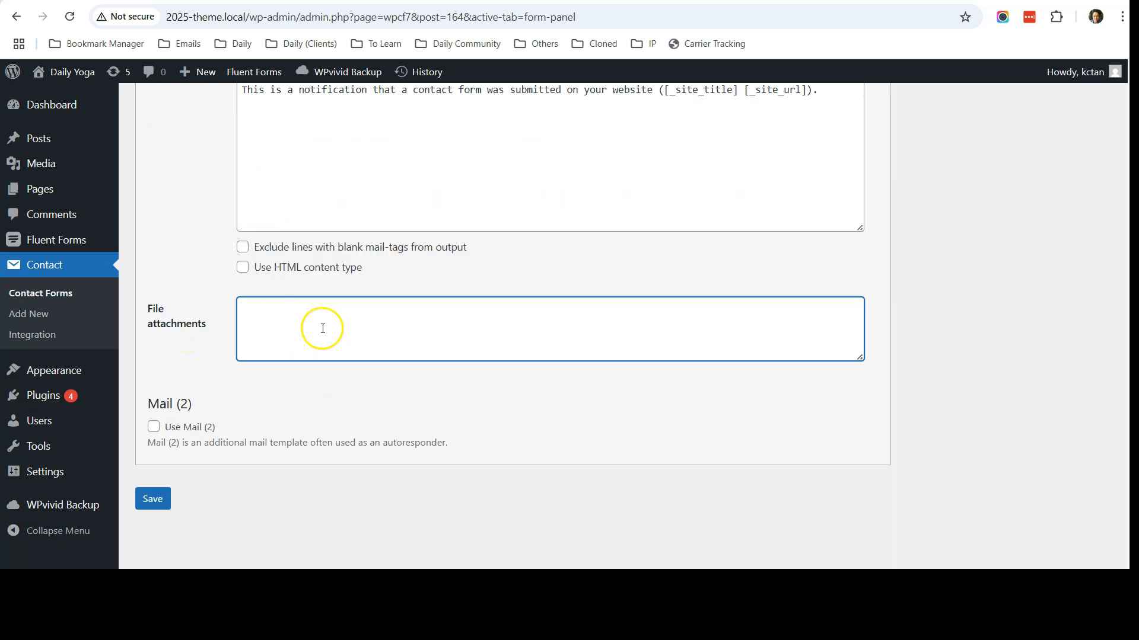
Copy the [file-91] mail-tag into the mail template's File attachments field and save the form.
scroll(201, 324, "up", 4)
scroll(200, 324, "up", 5)
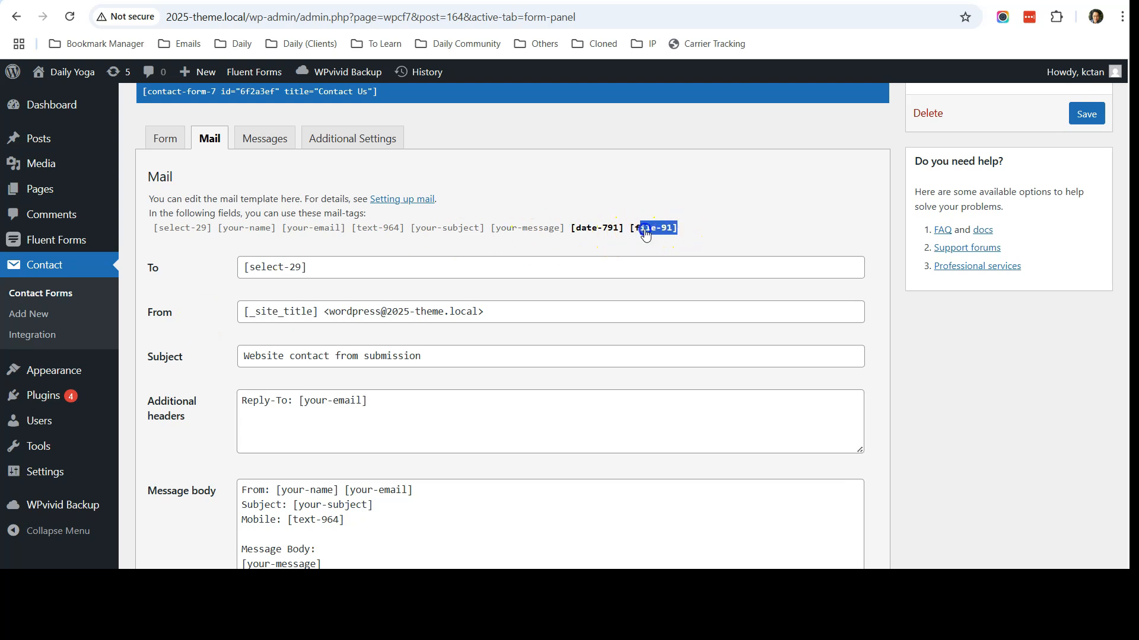
right_click(657, 232)
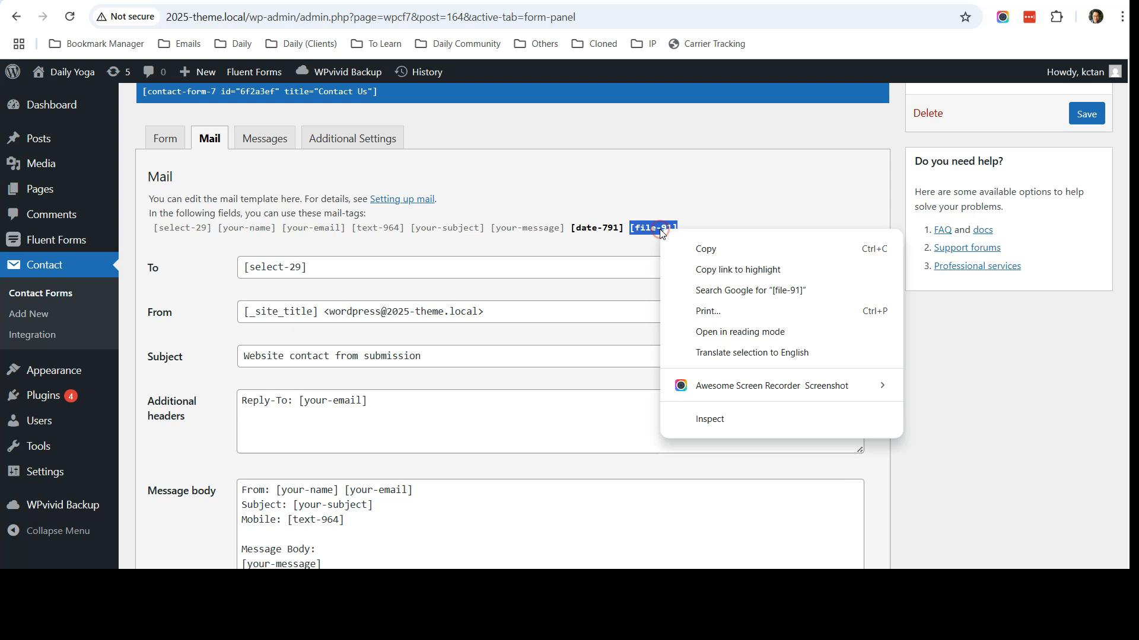
left_click(688, 243)
scroll(594, 309, "down", 5)
scroll(594, 308, "down", 4)
left_click(422, 297)
right_click(423, 298)
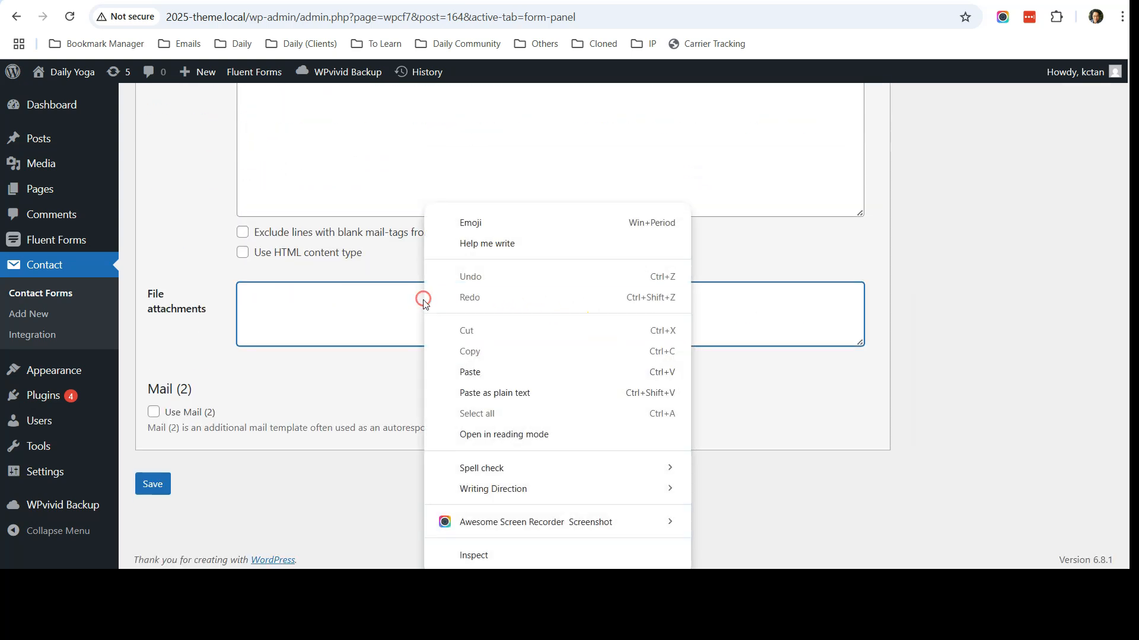
left_click(524, 372)
left_click(153, 482)
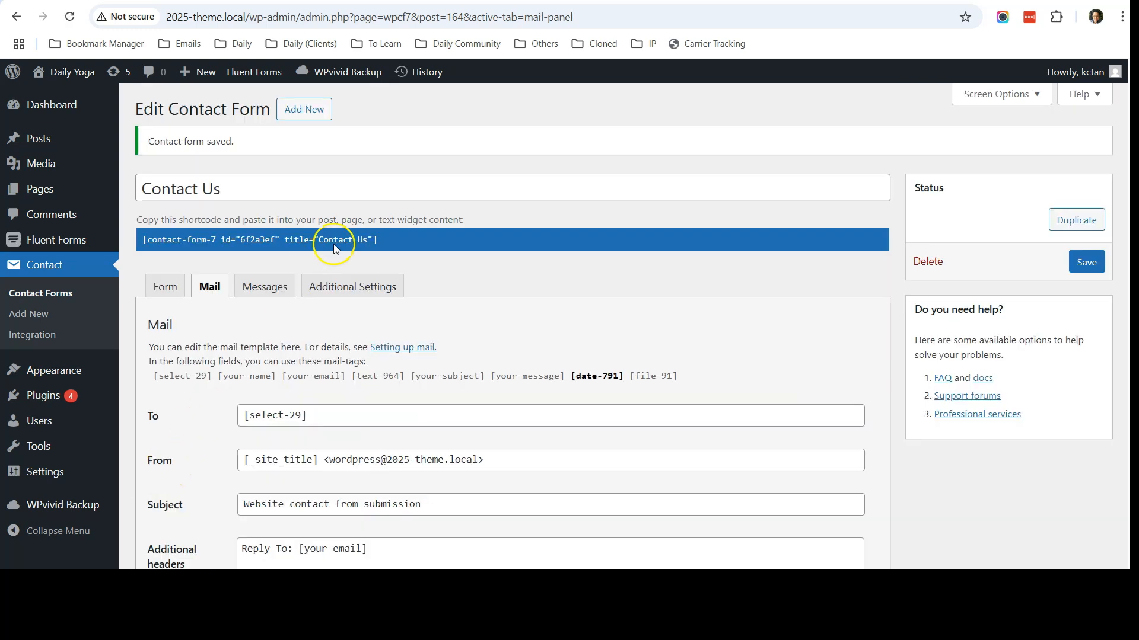
Reload the site's Contact Us page and enter the sender's name and email in the form.
left_click(543, 1)
scroll(267, 191, "up", 10)
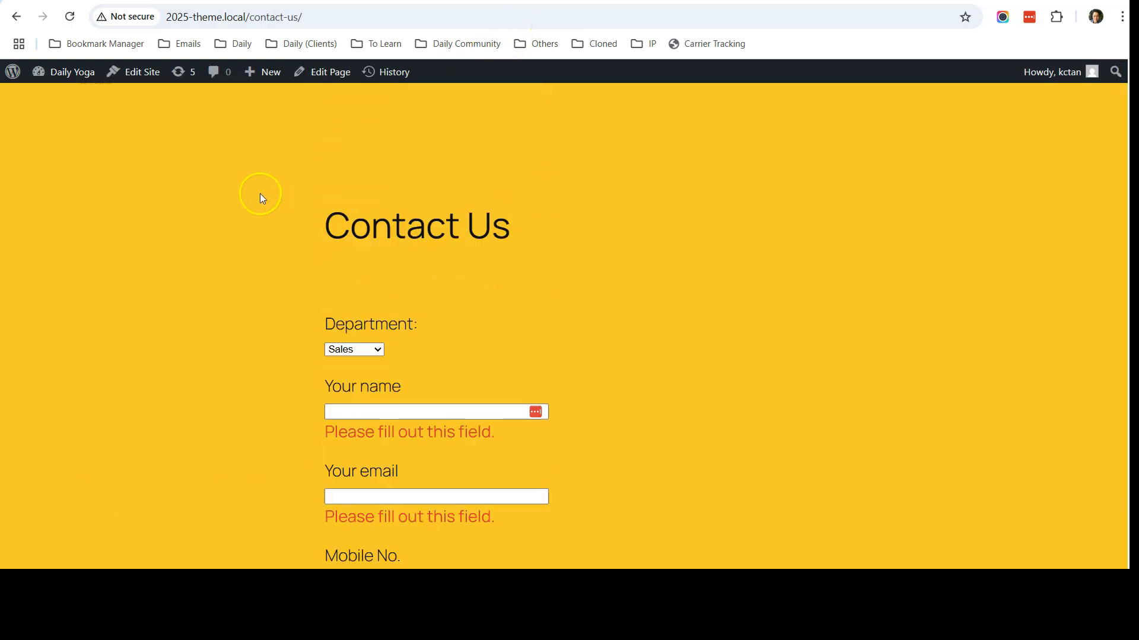
left_click(70, 17)
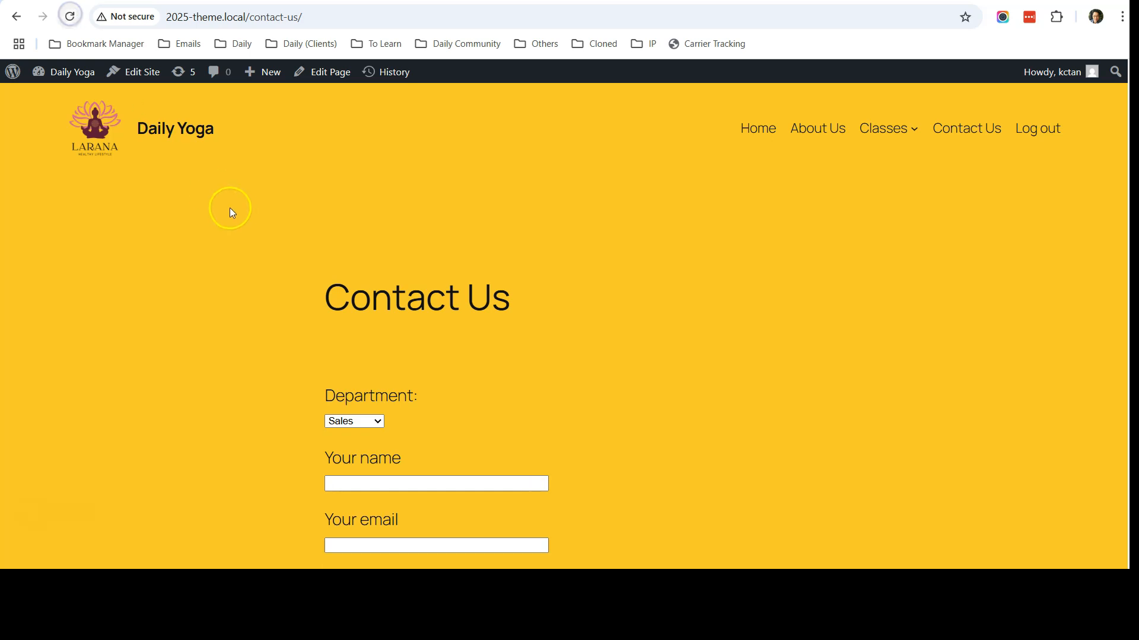
scroll(233, 209, "down", 4)
left_click(380, 259)
left_click(424, 294)
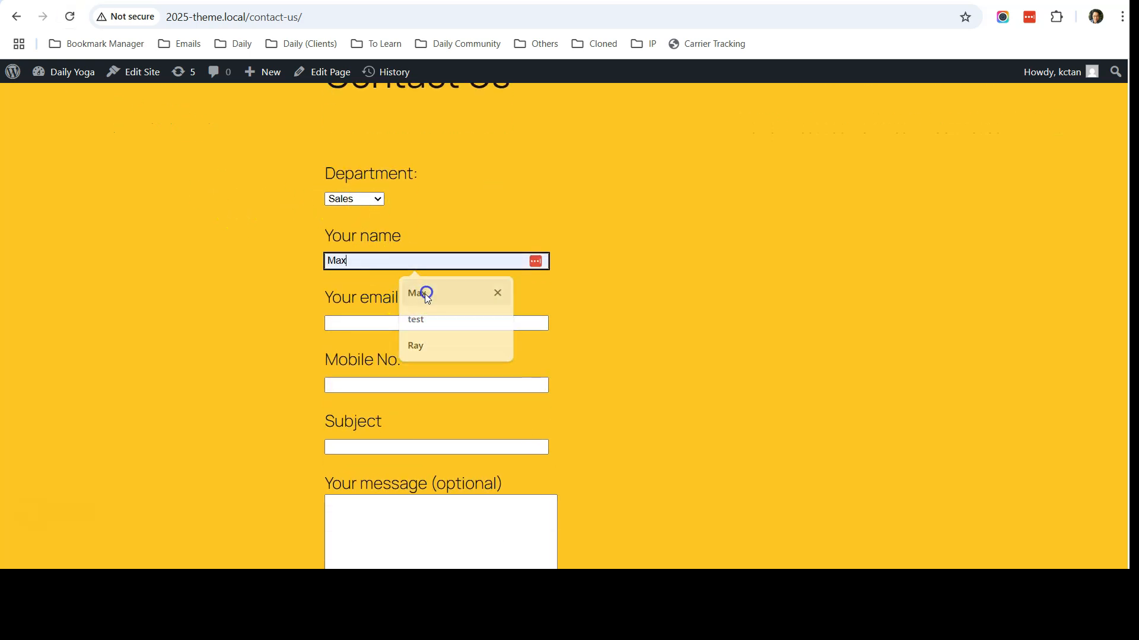
left_click(390, 326)
left_click(426, 354)
Fill in the mobile number, subject "Testing" and message "test", with 29 May 2025 as the date.
left_click(388, 384)
left_click(412, 410)
left_click(401, 449)
left_click(415, 476)
left_click(396, 526)
type("test")
scroll(396, 526, "down", 4)
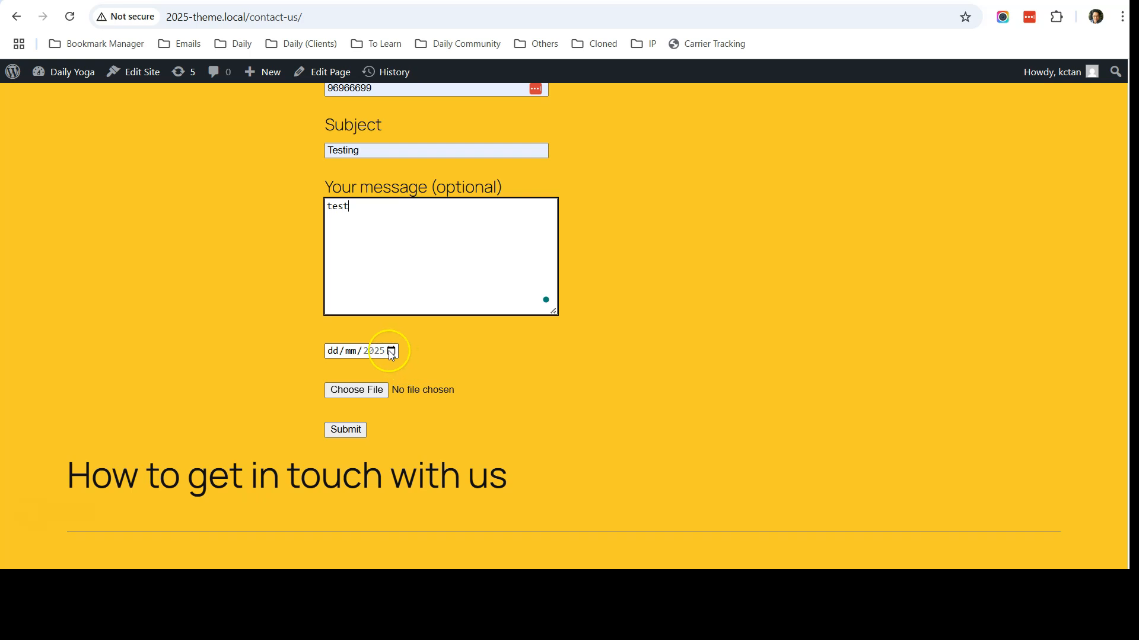
left_click(391, 352)
left_click(429, 504)
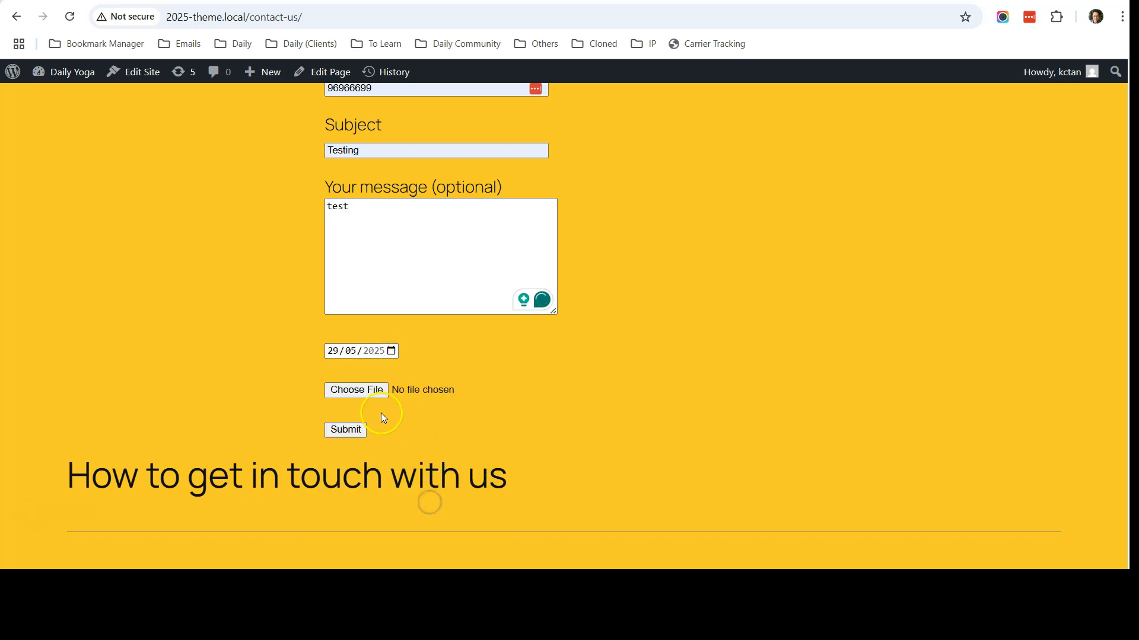
Attach the image-05-19-2025 JPG from the Screenshot folder and submit the contact form.
left_click(363, 389)
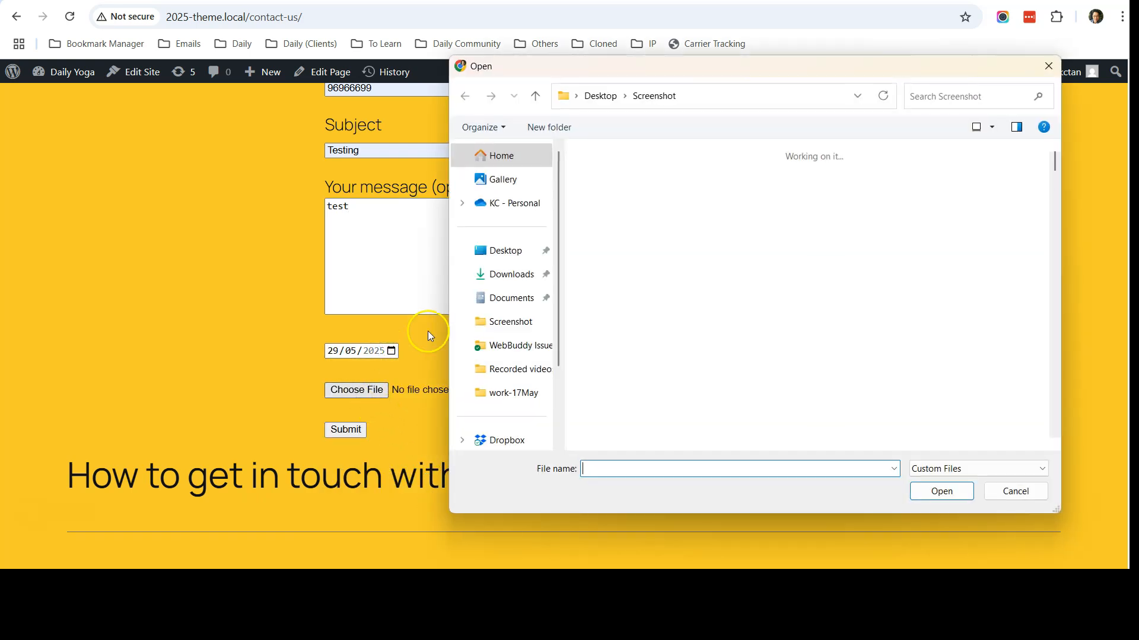
double_click(856, 286)
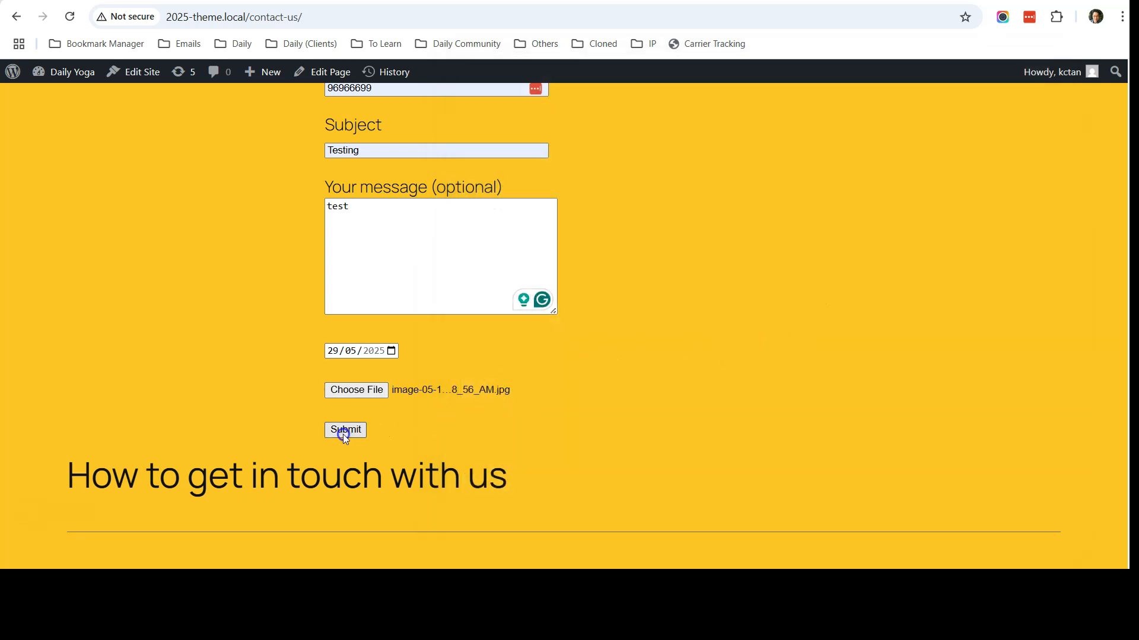
left_click(344, 431)
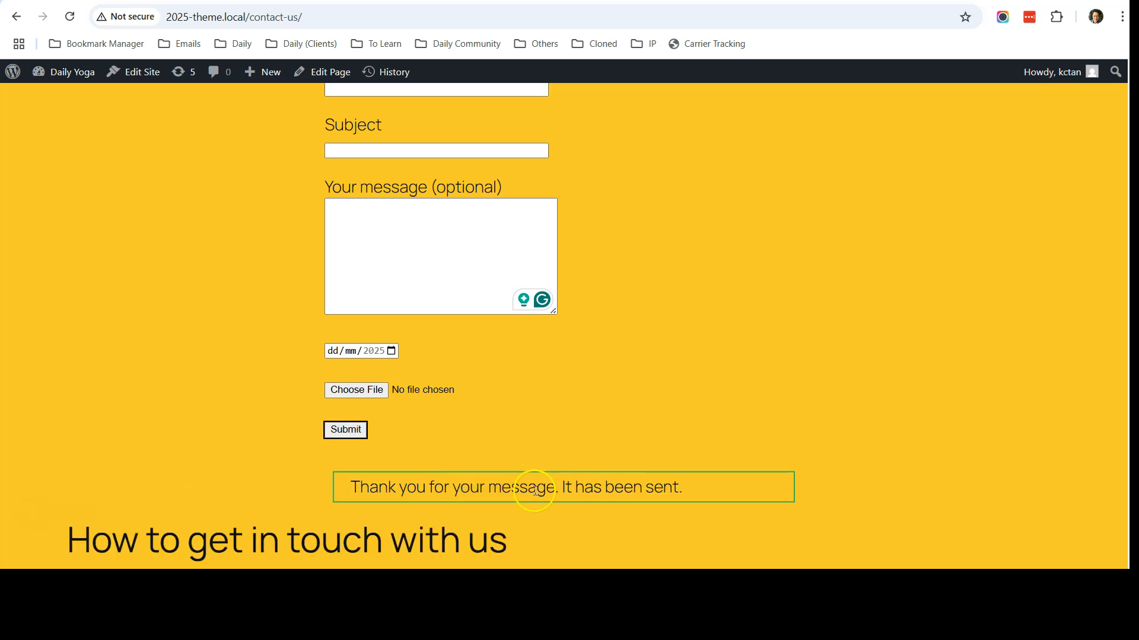
Switch to Mailpit and open the newest "Website contact from submission" email to check its attachment.
left_click(201, 2)
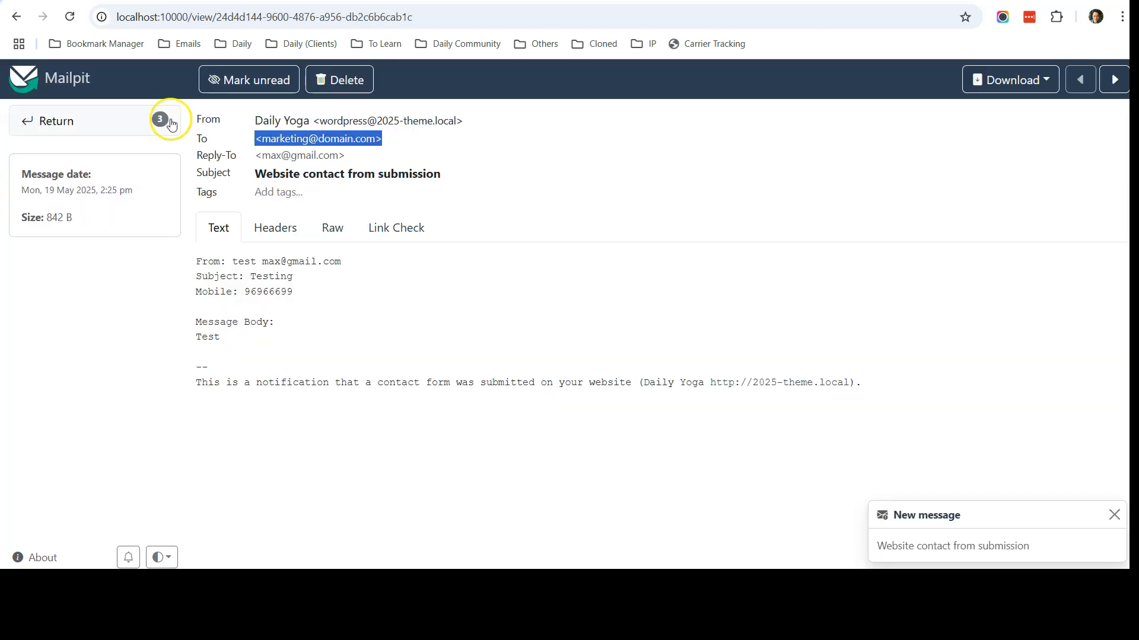
left_click(58, 122)
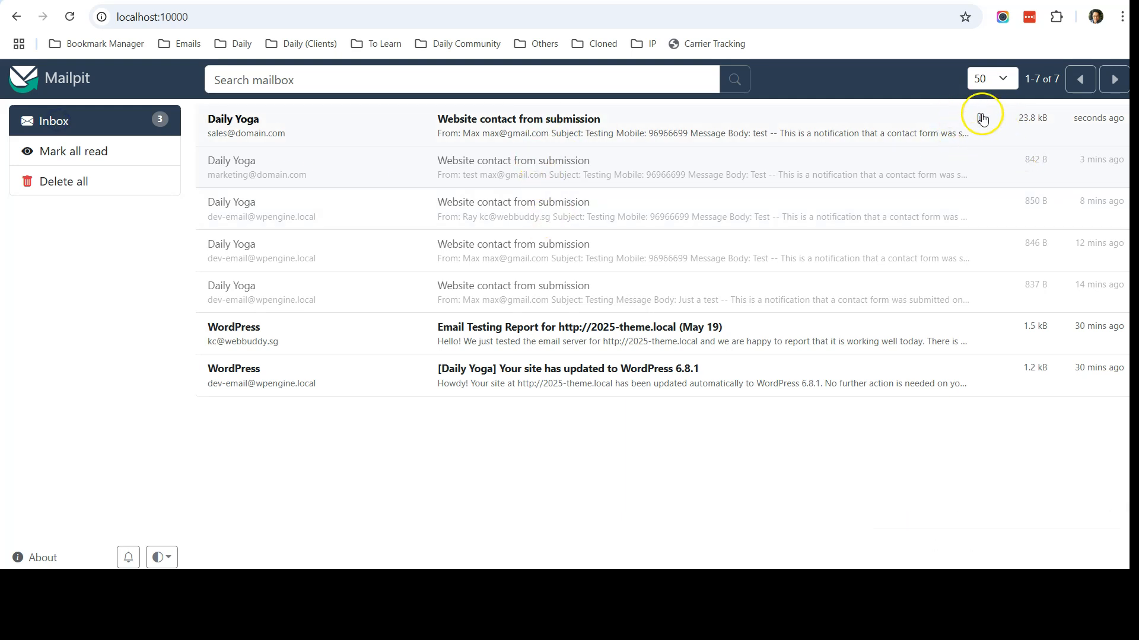
left_click(660, 121)
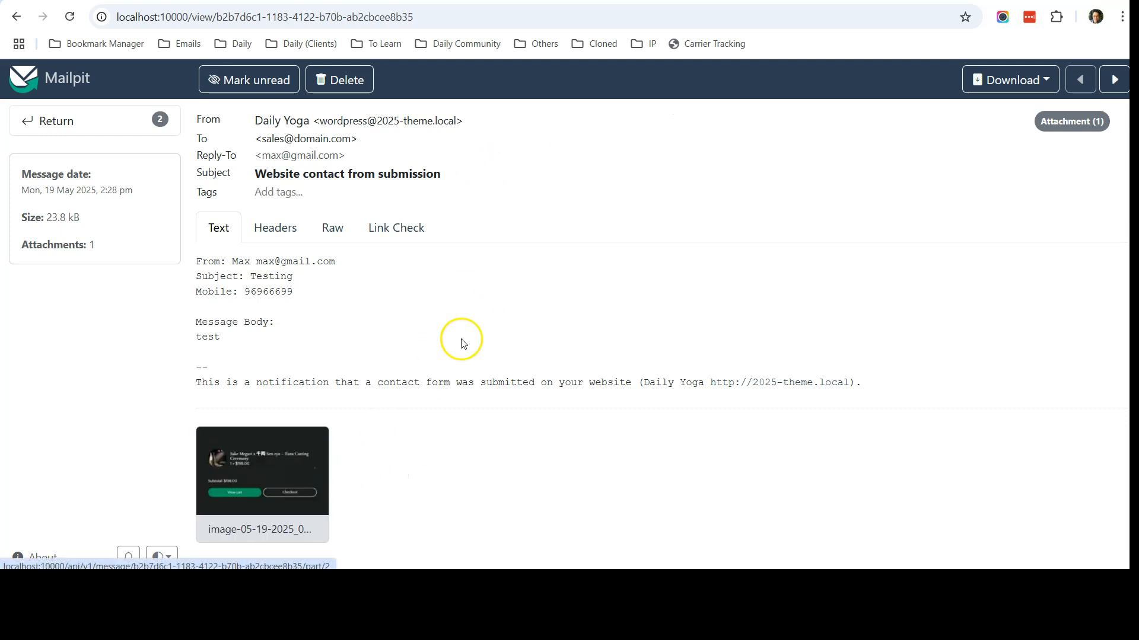
Return to the Contact Us form editor in WordPress and look over its mail settings and form template.
left_click(630, 1)
left_click(385, 0)
scroll(414, 338, "down", 3)
scroll(335, 315, "up", 3)
left_click(164, 286)
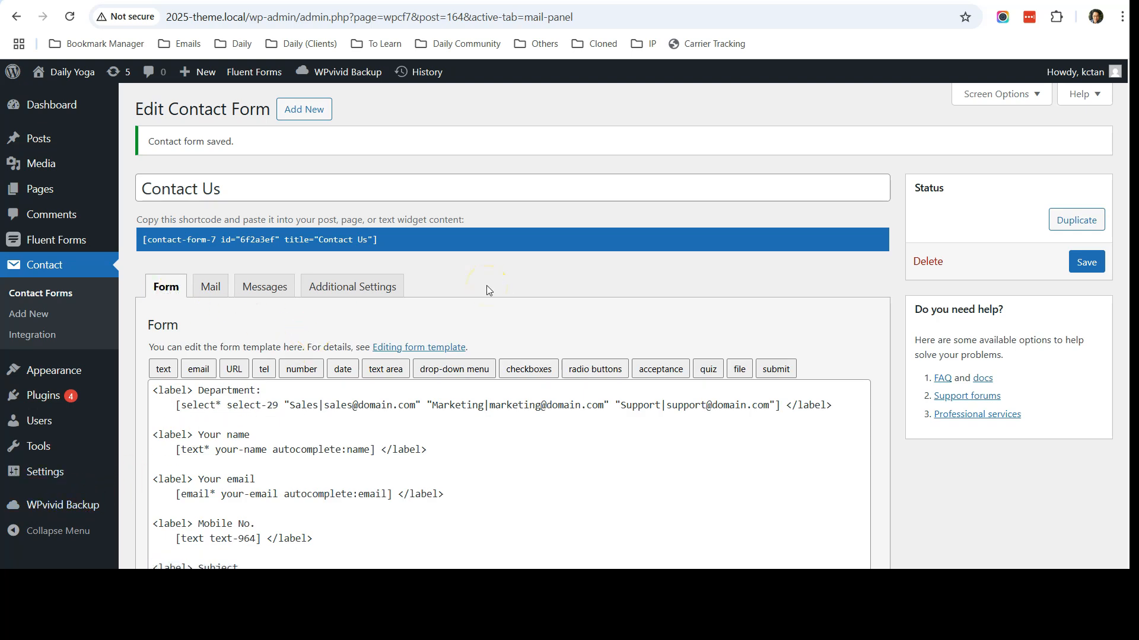
scroll(487, 290, "down", 2)
scroll(487, 289, "up", 2)
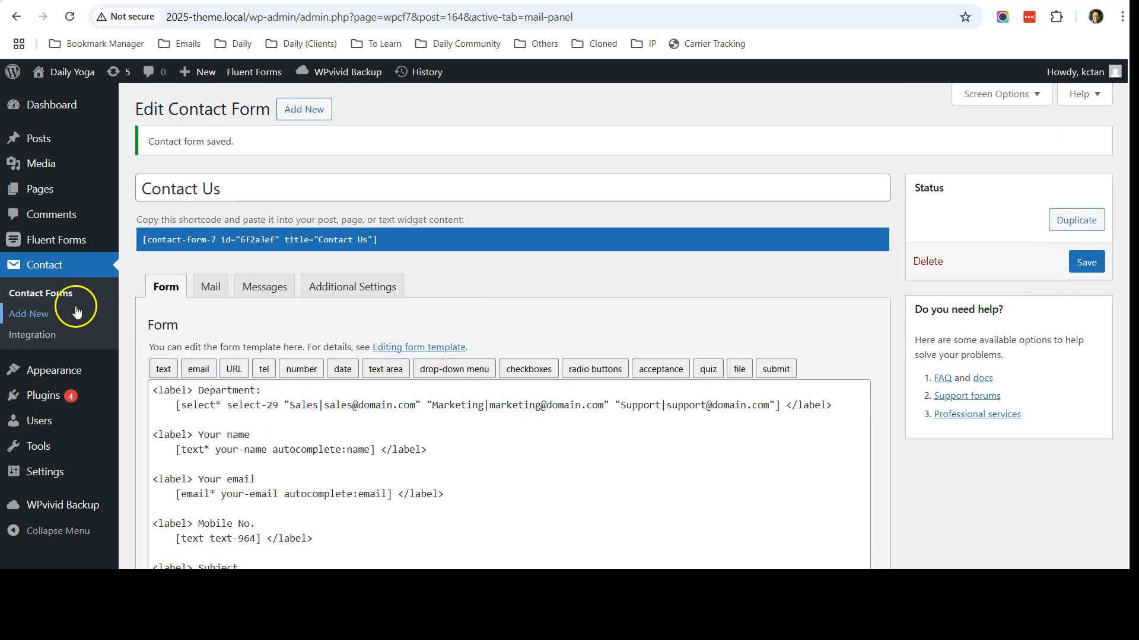
Look over Contact Form 7's external integrations, including Brevo, Akismet, reCAPTCHA and Stripe.
left_click(48, 341)
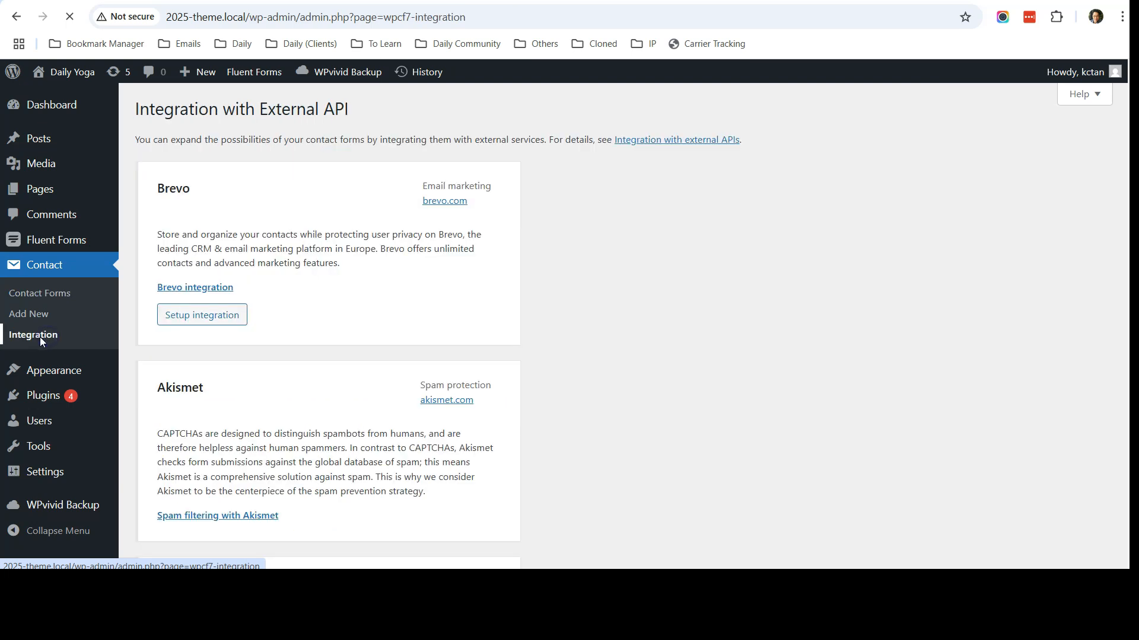
scroll(134, 316, "down", 1)
scroll(134, 316, "down", 1)
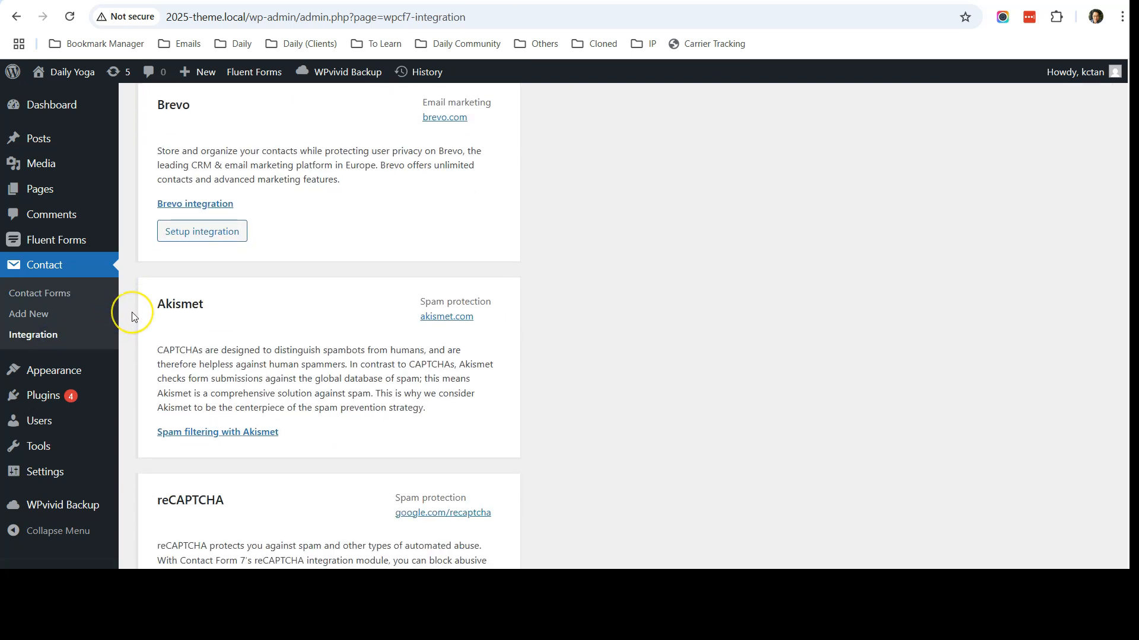
scroll(132, 312, "down", 3)
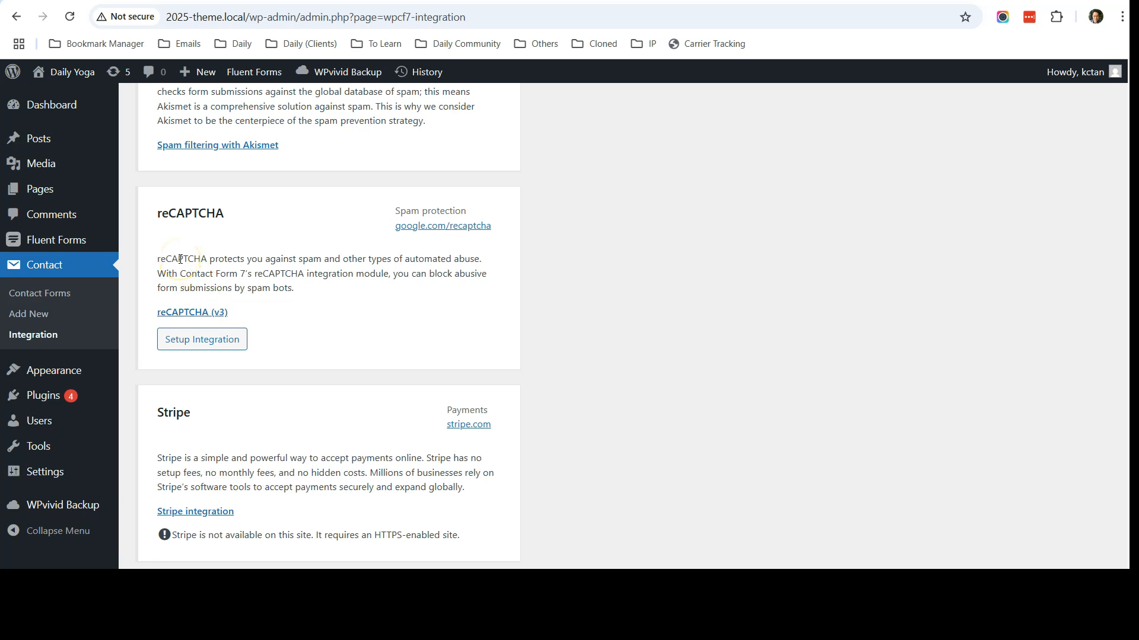
scroll(180, 259, "up", 6)
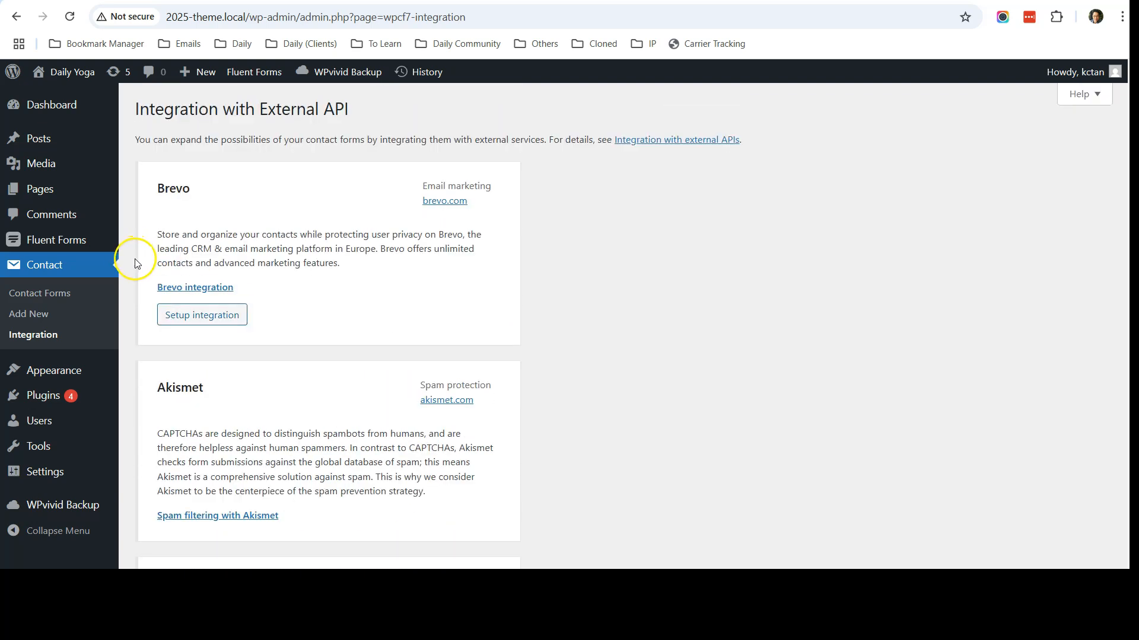
scroll(136, 263, "down", 4)
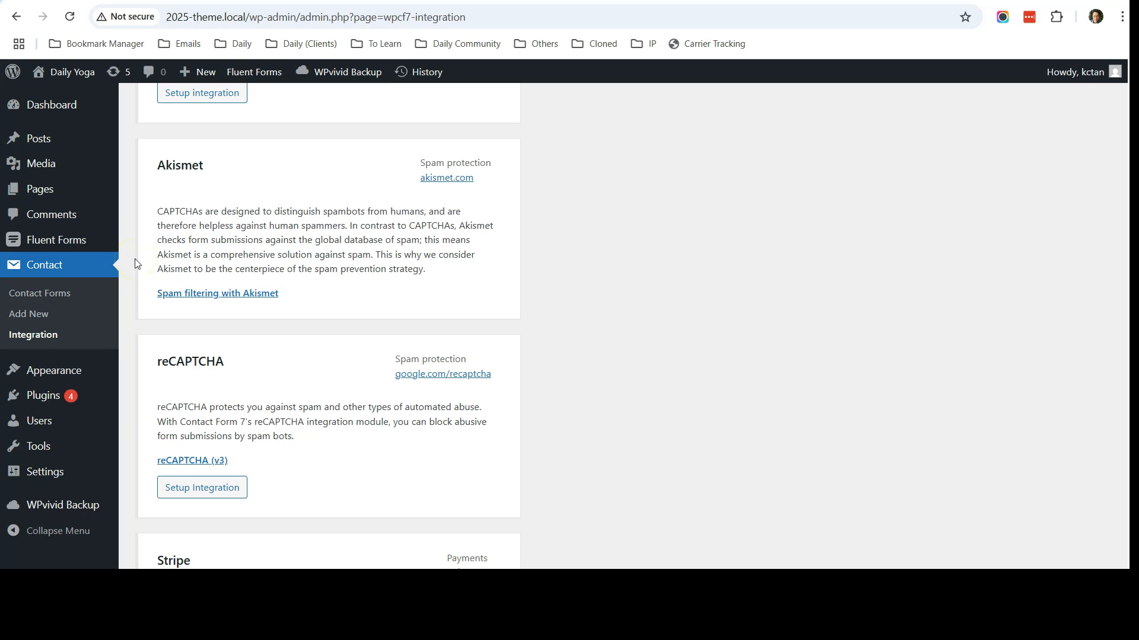
scroll(135, 263, "down", 3)
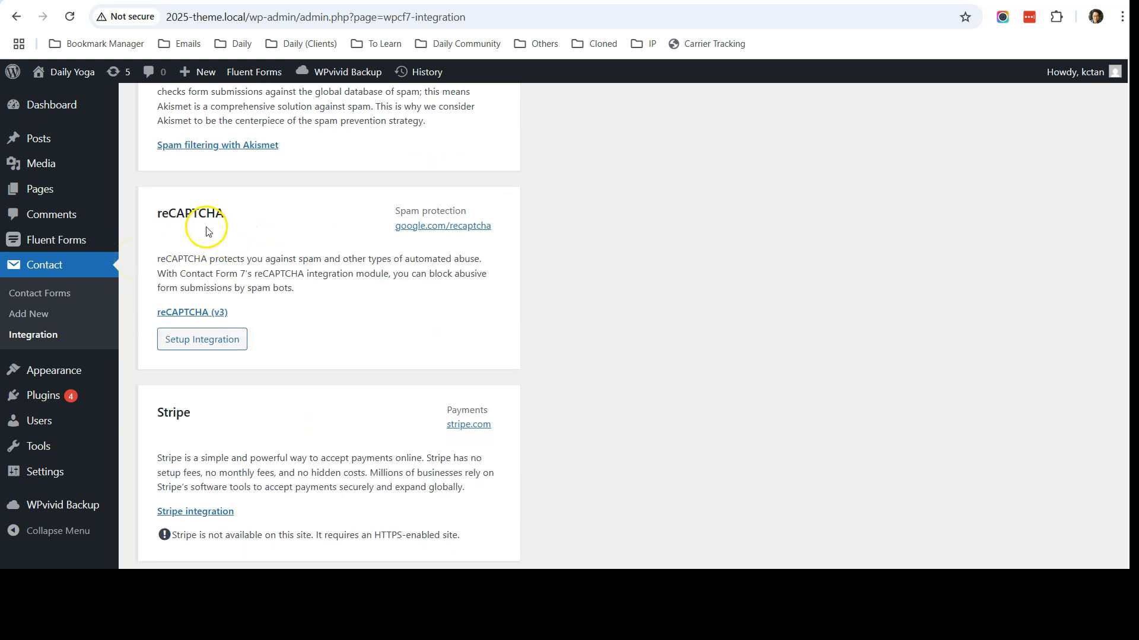
Search the plugins available to add for "wp armour".
mouse_move(51, 395)
left_click(169, 421)
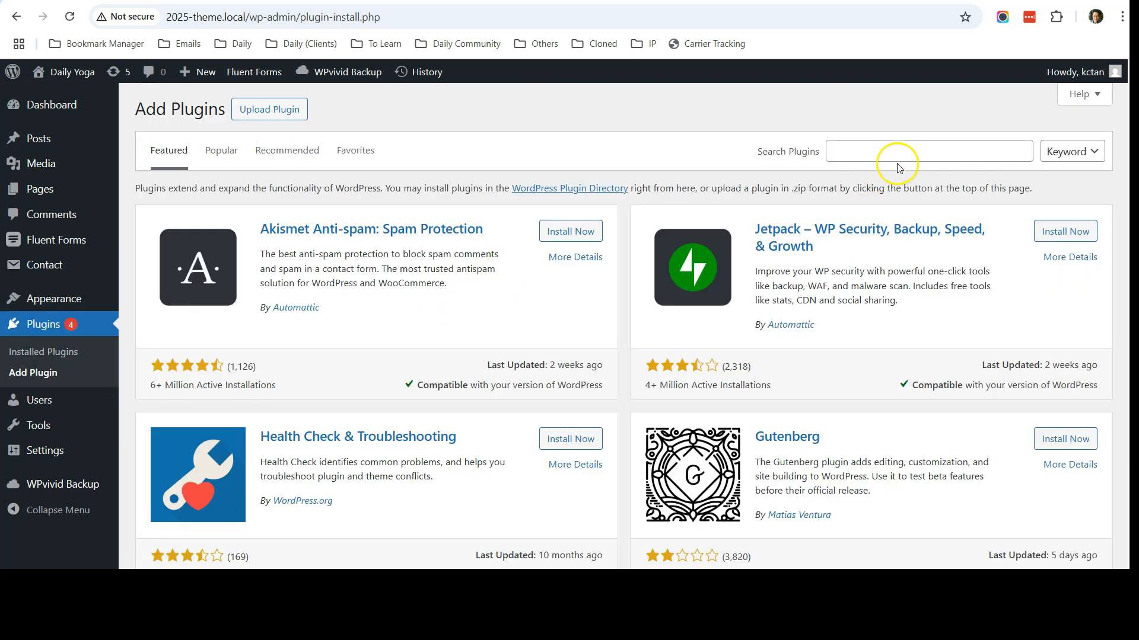
left_click(899, 153)
type("wp ")
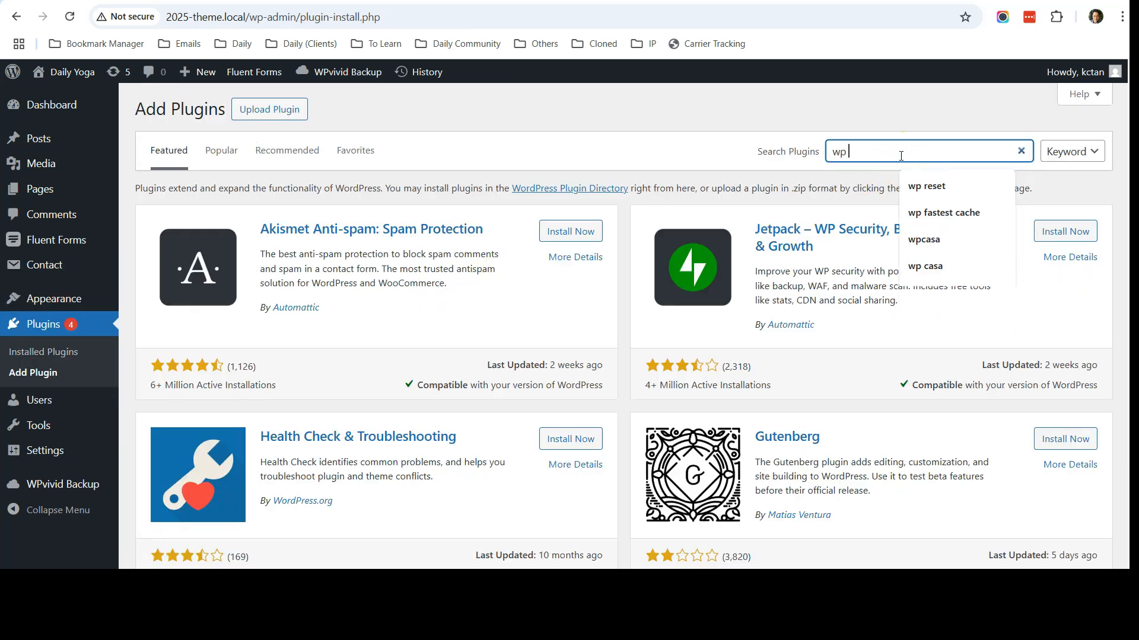
type("armour")
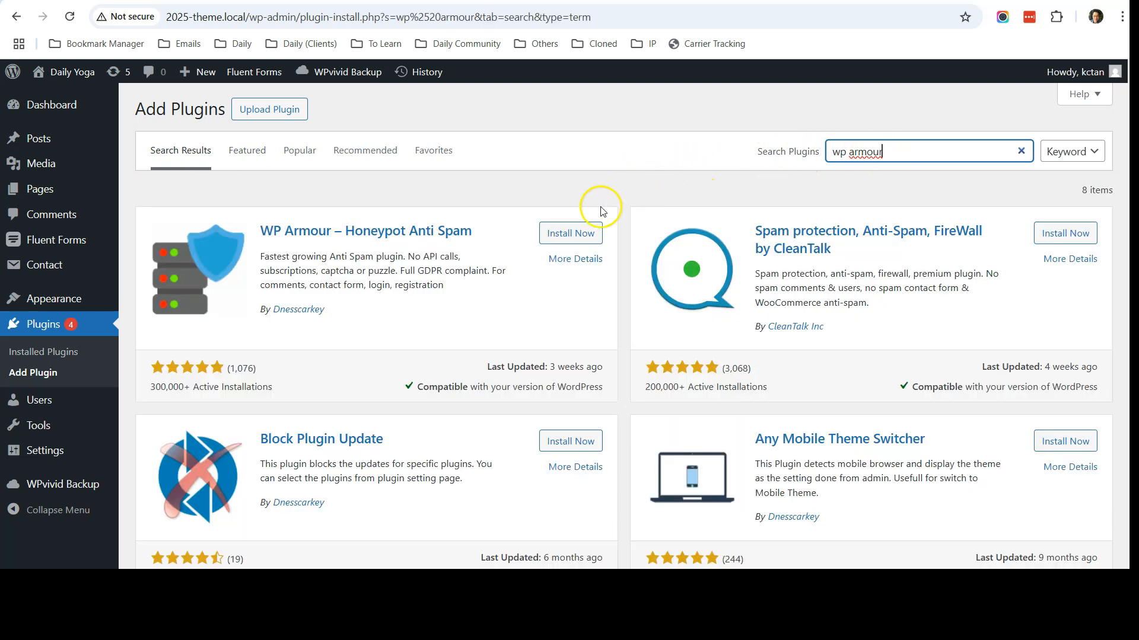
Install and activate the WP Armour – Honeypot Anti Spam plugin.
left_click(565, 237)
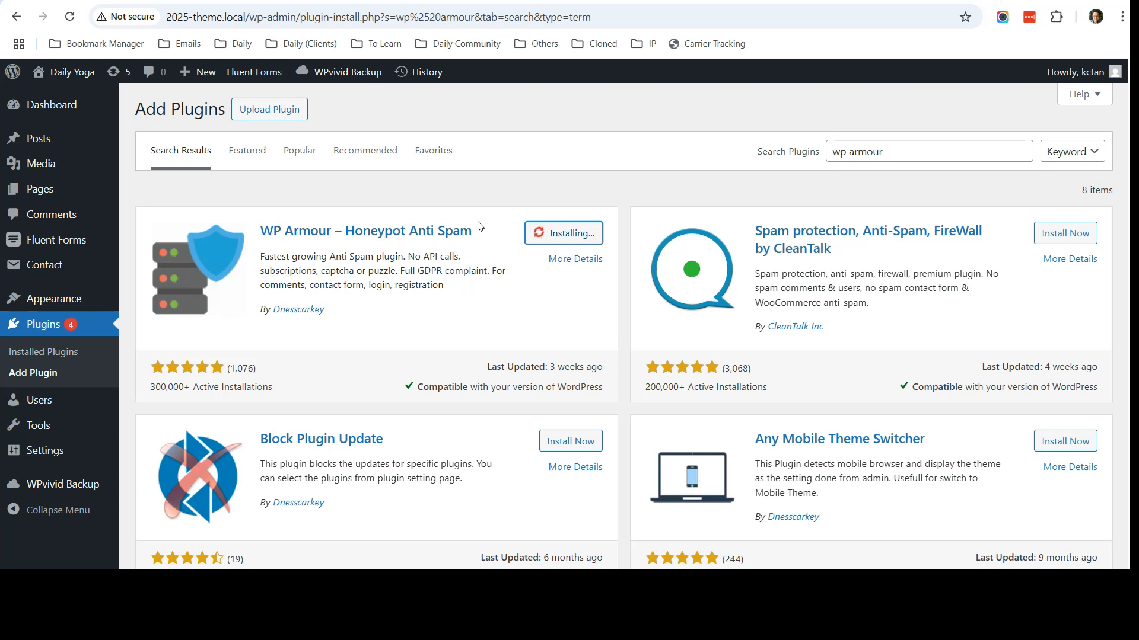
left_click(494, 225)
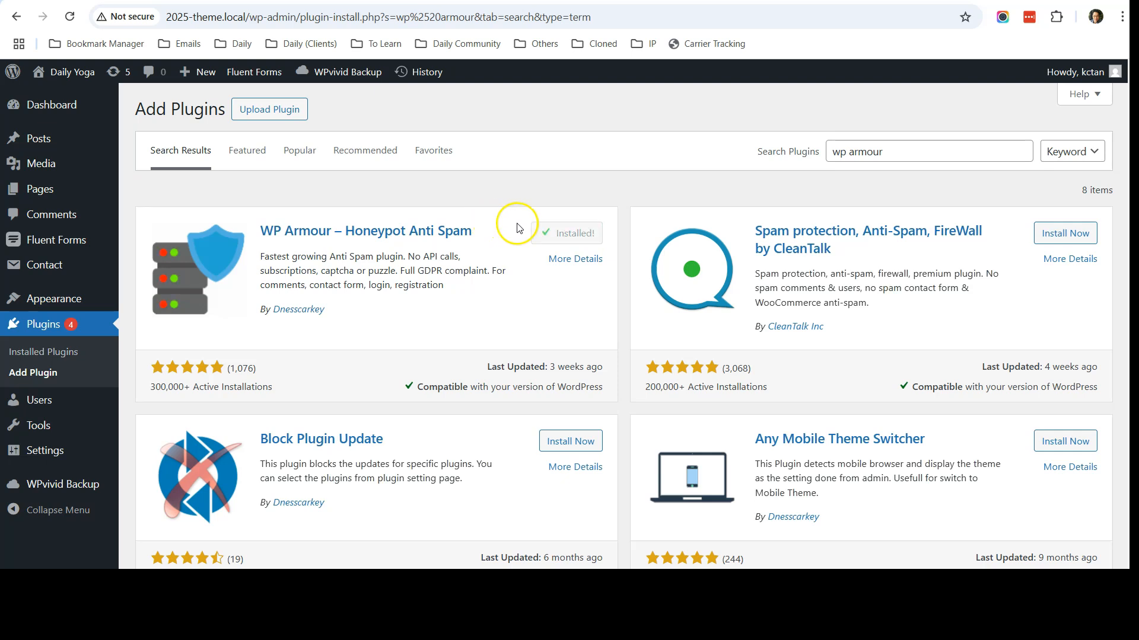
left_click(575, 233)
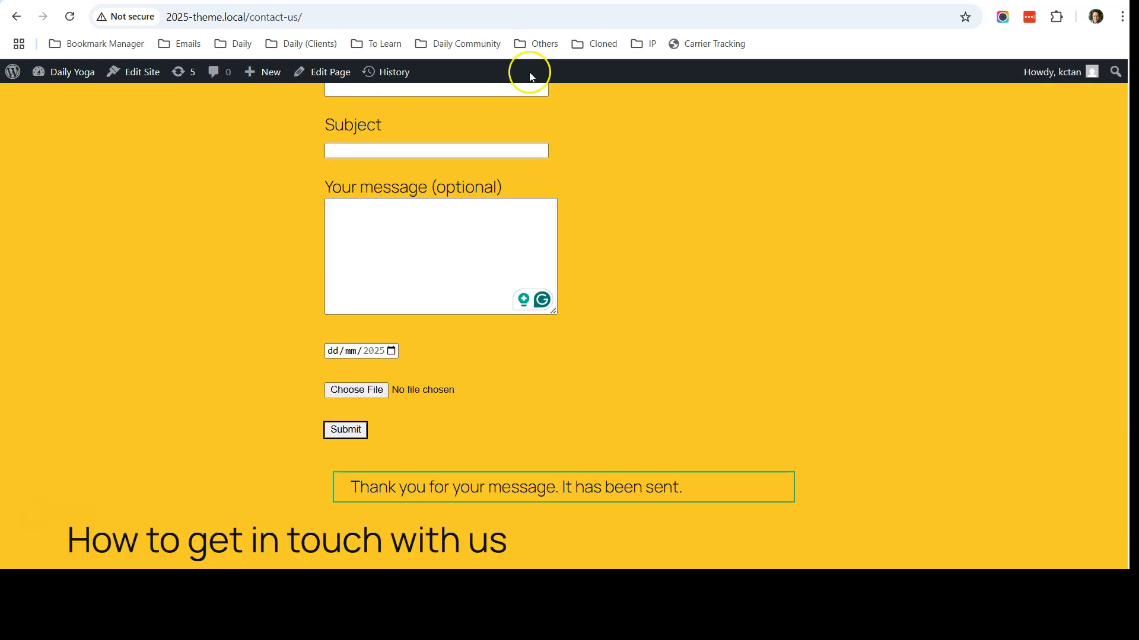
Reload the site's Contact Us page and examine the WP Armour honeypot notice below the form's Submit button.
scroll(194, 208, "up", 10)
left_click(70, 18)
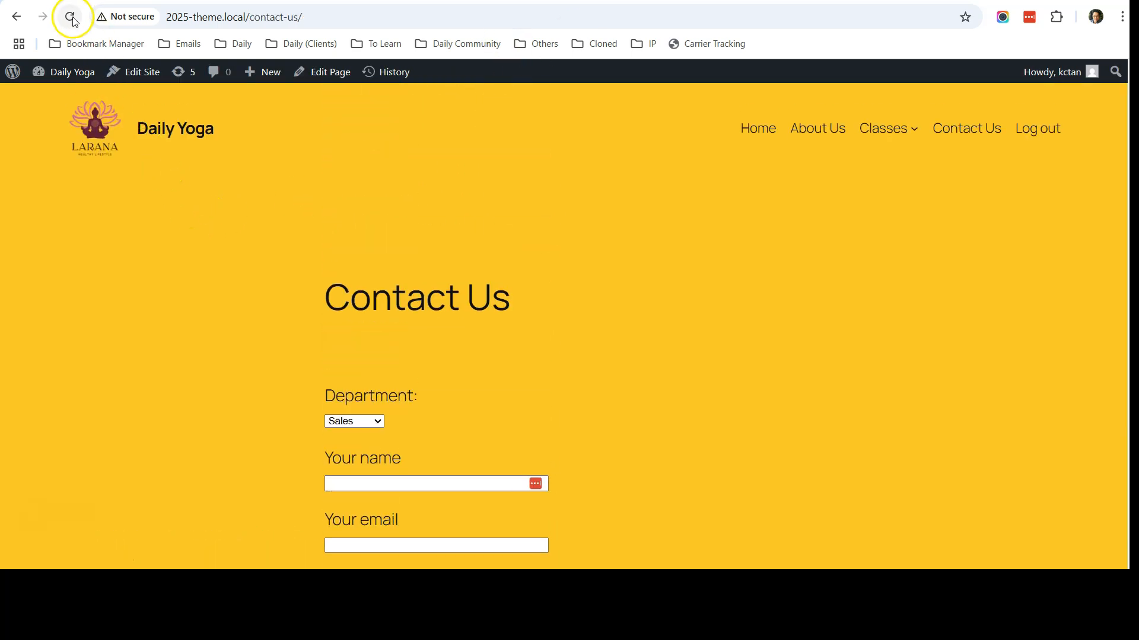
scroll(188, 178, "down", 10)
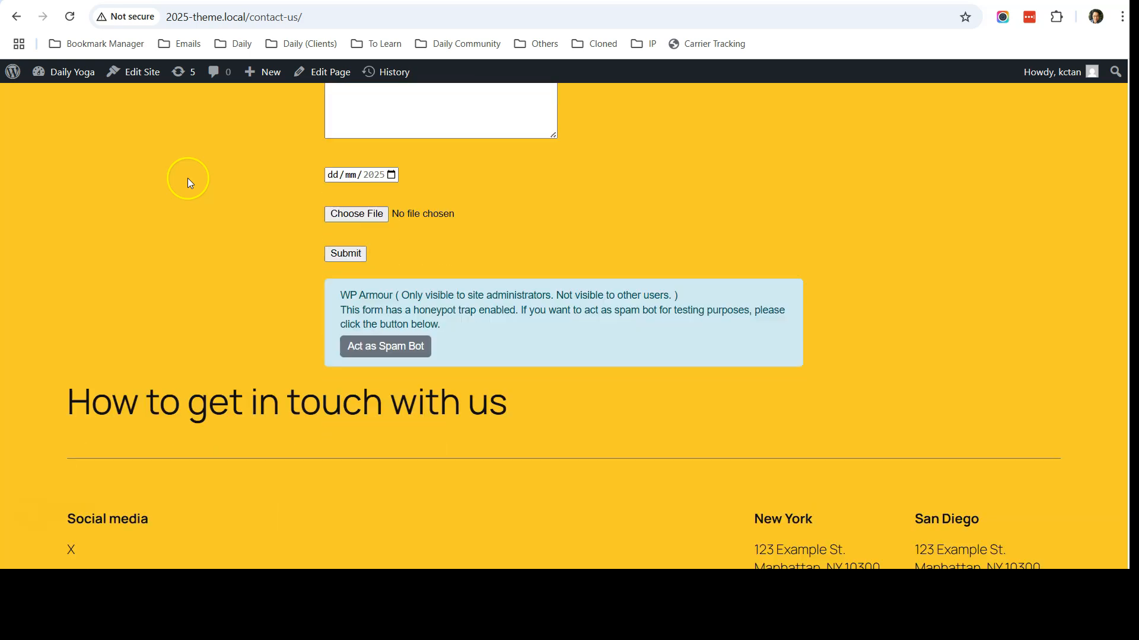
scroll(187, 182, "down", 1)
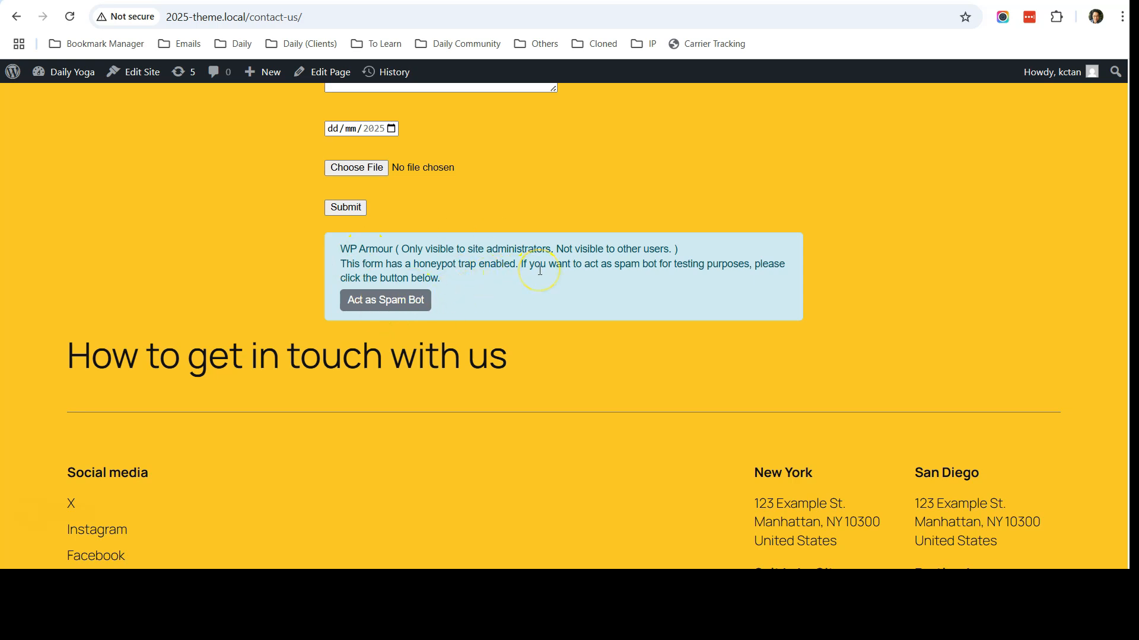
scroll(540, 271, "up", 10)
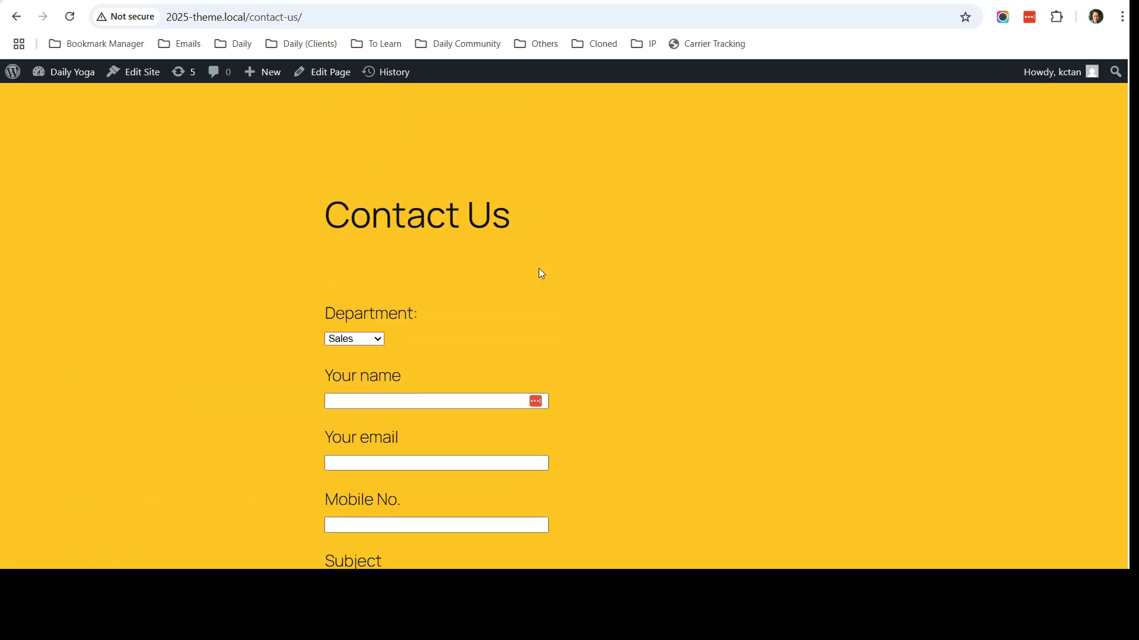
Check the installed plugins list, and go over the Contact Us page's form and spam-bot test notice again.
left_click(350, 1)
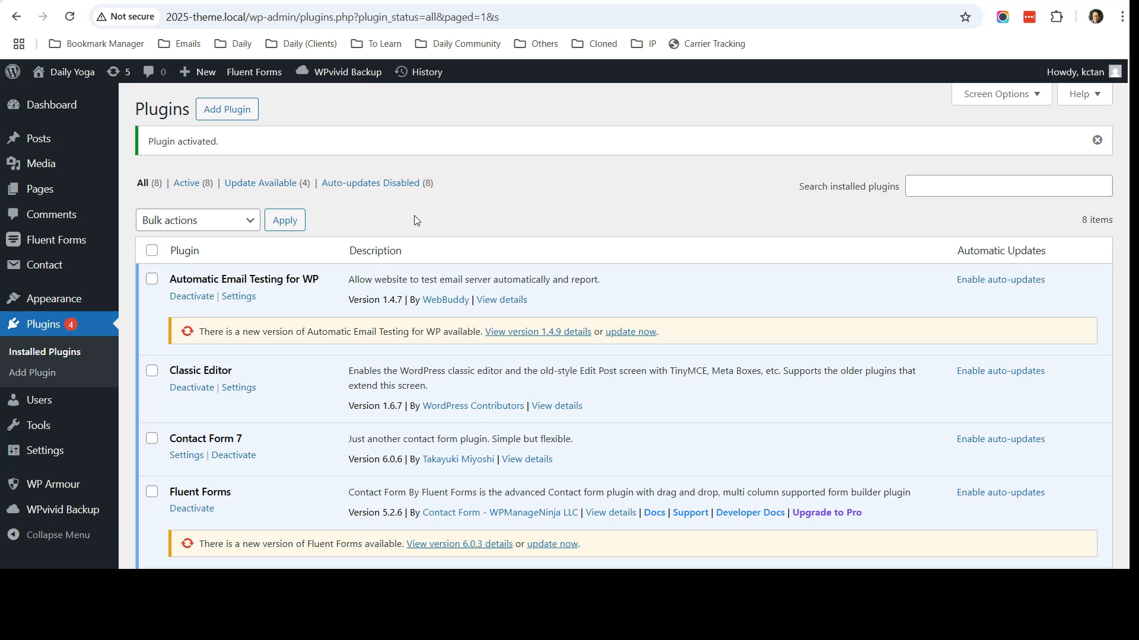
left_click(590, 2)
scroll(424, 270, "down", 9)
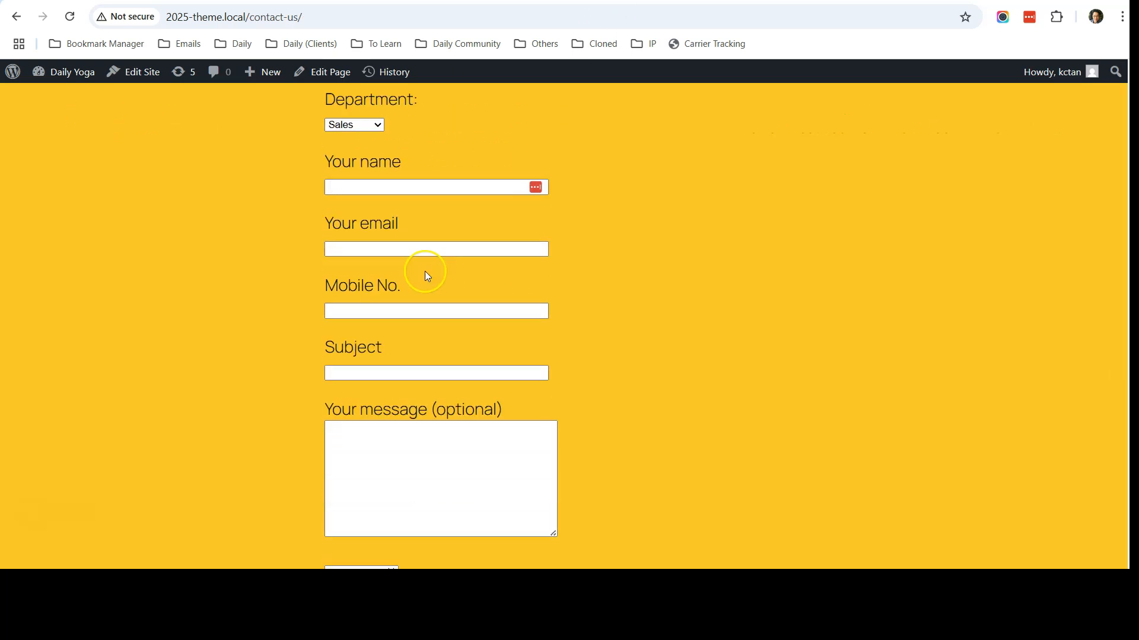
left_click(358, 431)
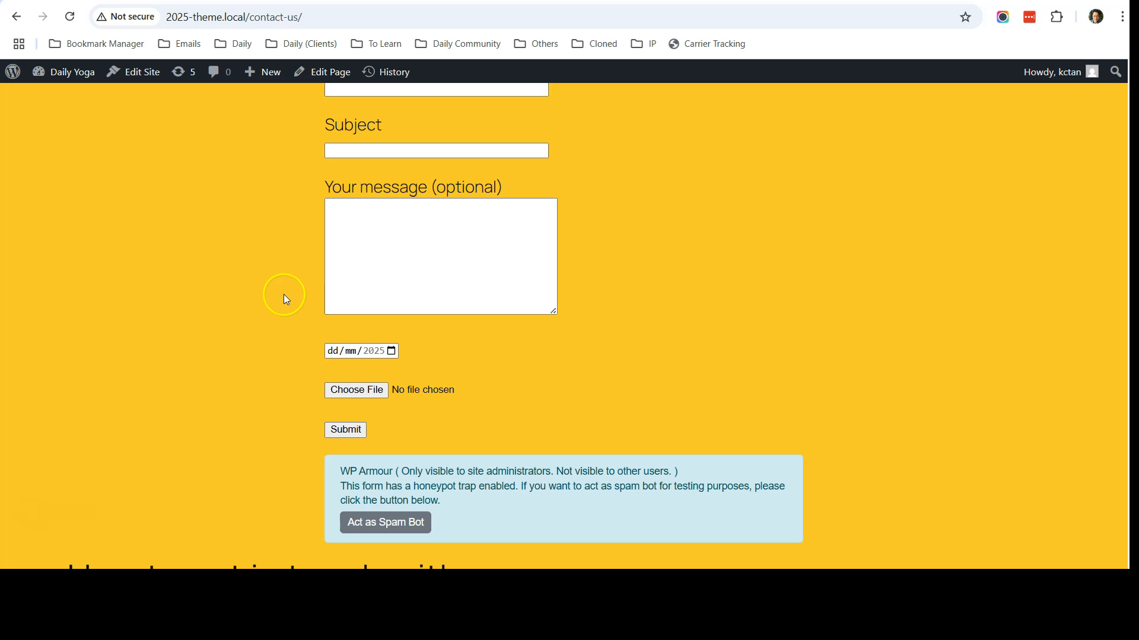
scroll(283, 294, "up", 3)
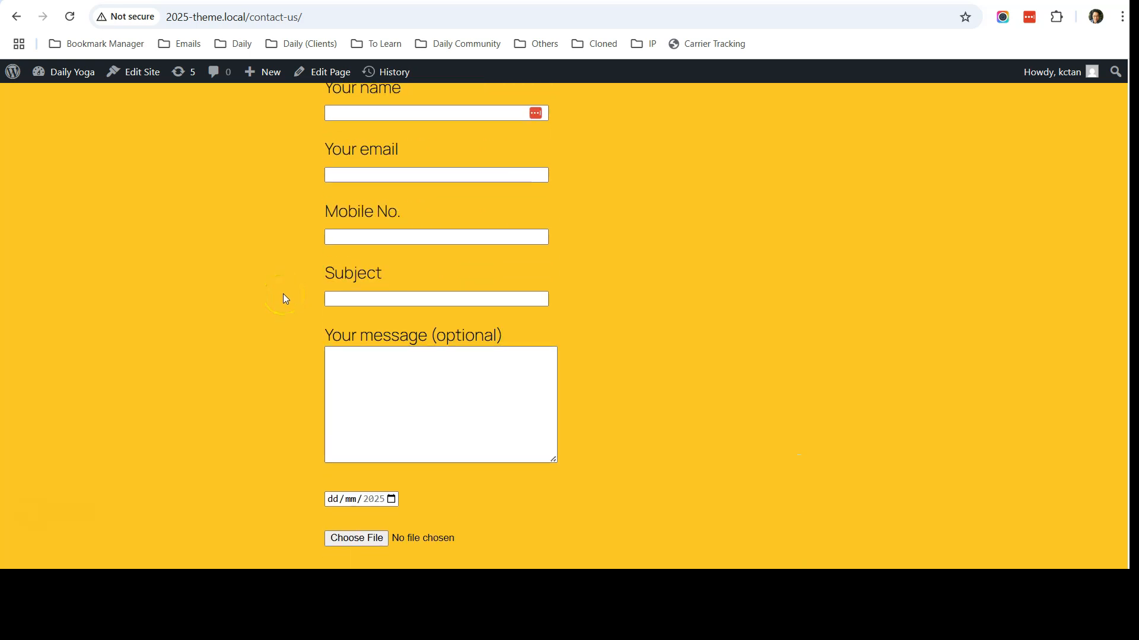